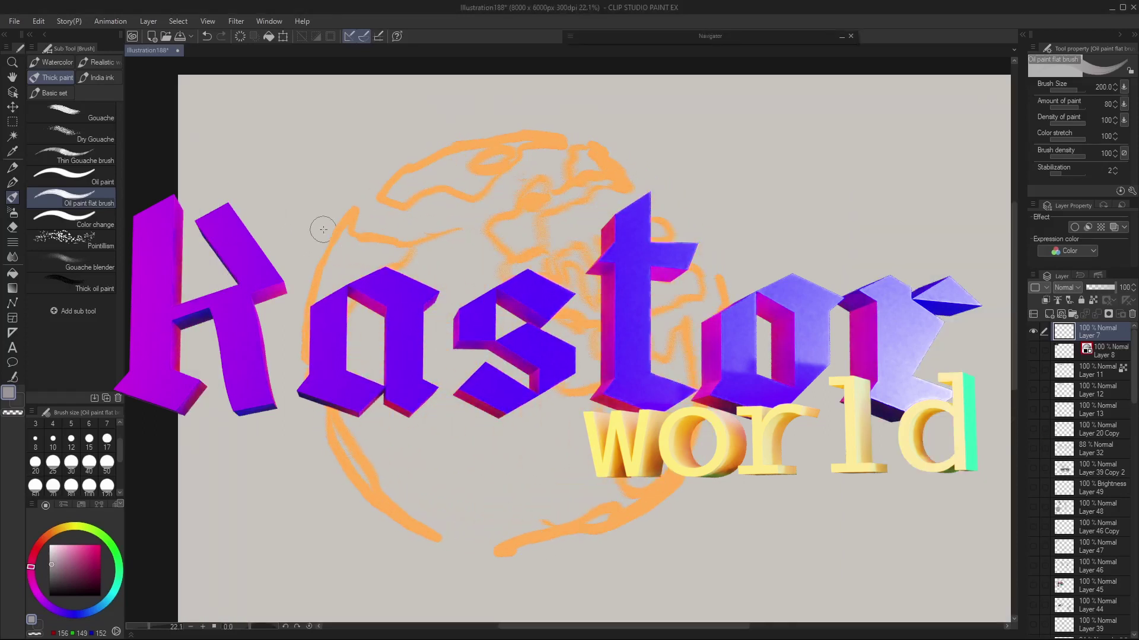
pyautogui.scroll(2, 324, 230)
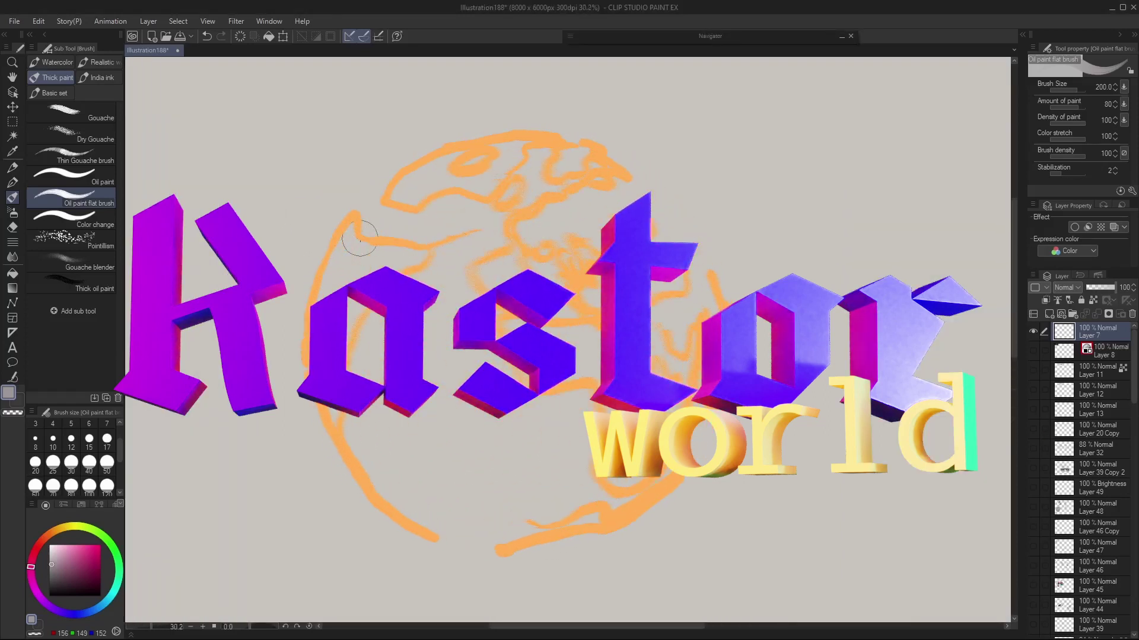
# - Zoom in, pick a neutral grey and paint a solid oval blob with the Oil paint flat brush
pyautogui.moveTo(51, 571); pyautogui.dragTo(39, 577)
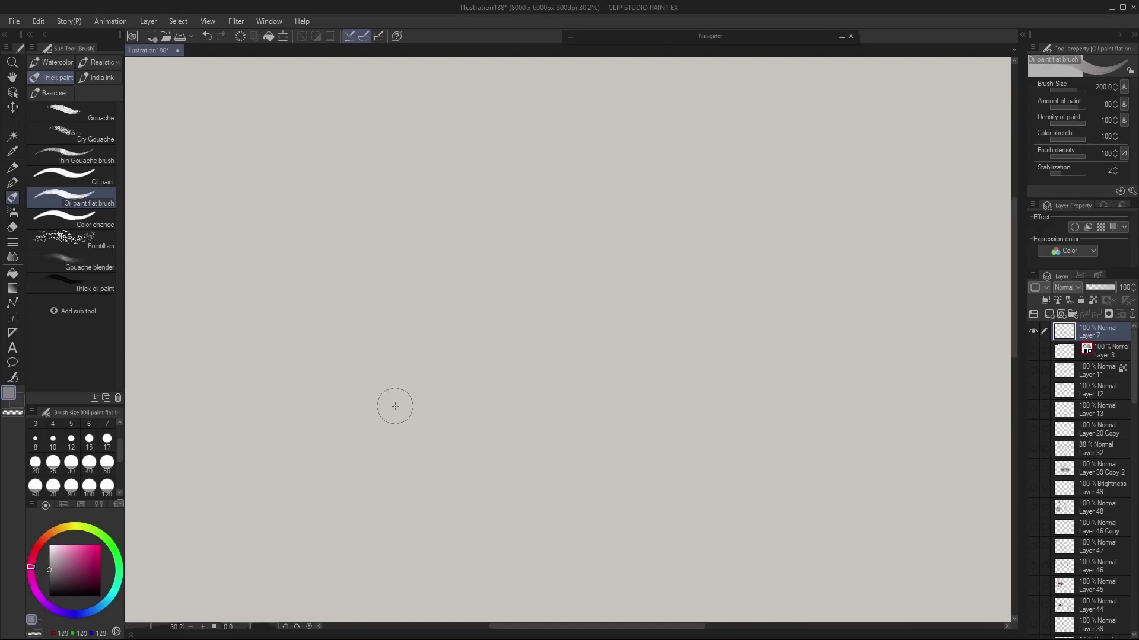
pyautogui.moveTo(496, 300)
pyautogui.mouseDown()
pyautogui.moveTo(380, 359)
pyautogui.moveTo(454, 249)
pyautogui.moveTo(452, 276)
pyautogui.moveTo(425, 261)
pyautogui.moveTo(419, 323)
pyautogui.moveTo(394, 348)
pyautogui.mouseUp()
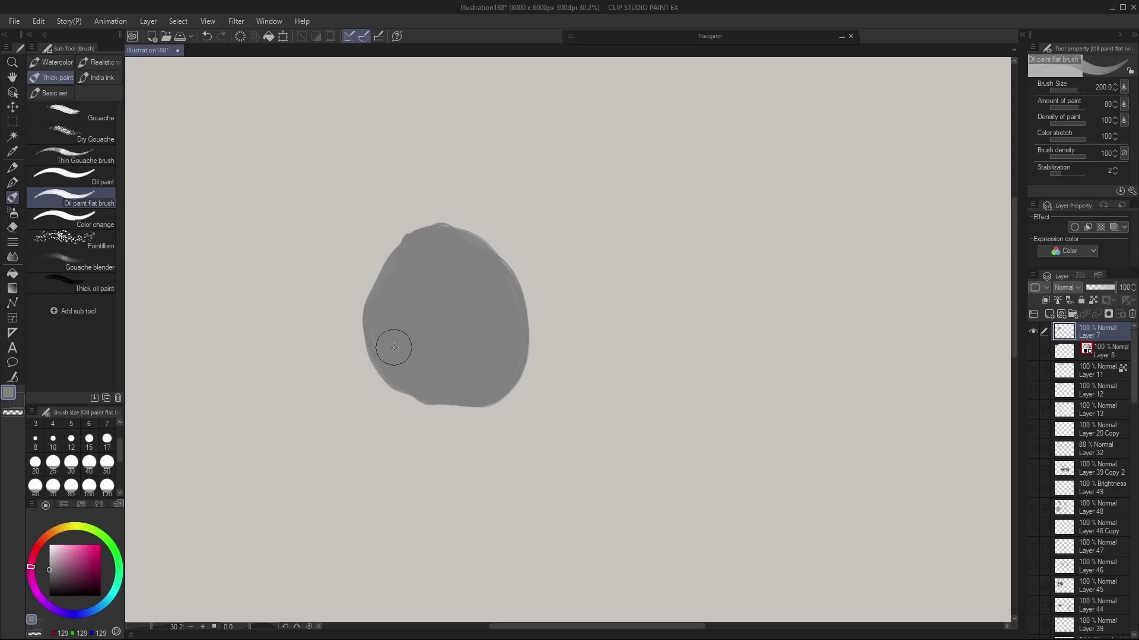
# - Handwrite a texture label in pink with the G-pen
pyautogui.press('p')
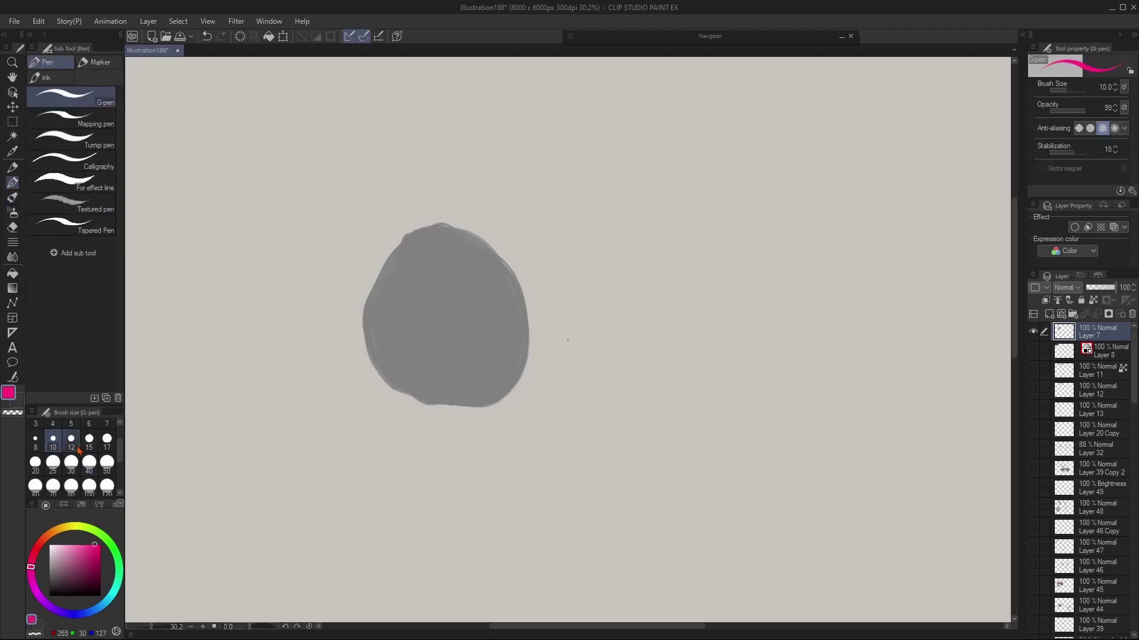
pyautogui.moveTo(587, 198)
pyautogui.mouseDown()
pyautogui.moveTo(581, 248)
pyautogui.moveTo(595, 198)
pyautogui.moveTo(593, 244)
pyautogui.mouseUp()
pyautogui.moveTo(604, 240); pyautogui.dragTo(611, 239)
pyautogui.moveTo(594, 225); pyautogui.dragTo(628, 245)
pyautogui.moveTo(628, 221)
pyautogui.mouseDown()
pyautogui.moveTo(615, 249)
pyautogui.moveTo(637, 246)
pyautogui.mouseUp()
pyautogui.moveTo(633, 216); pyautogui.dragTo(646, 213)
pyautogui.moveTo(649, 215)
pyautogui.mouseDown()
pyautogui.moveTo(652, 237)
pyautogui.moveTo(663, 215)
pyautogui.mouseUp()
pyautogui.moveTo(665, 221); pyautogui.dragTo(679, 238)
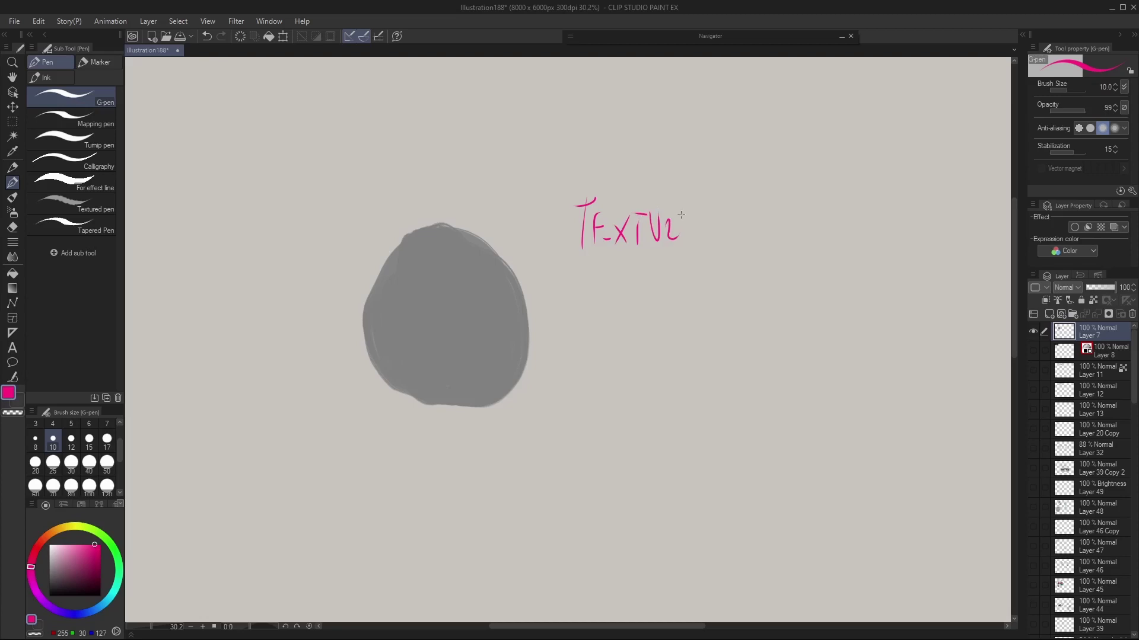
# - Switch to grey at pen size 120 and extend the blob into a large slab
pyautogui.click(89, 462)
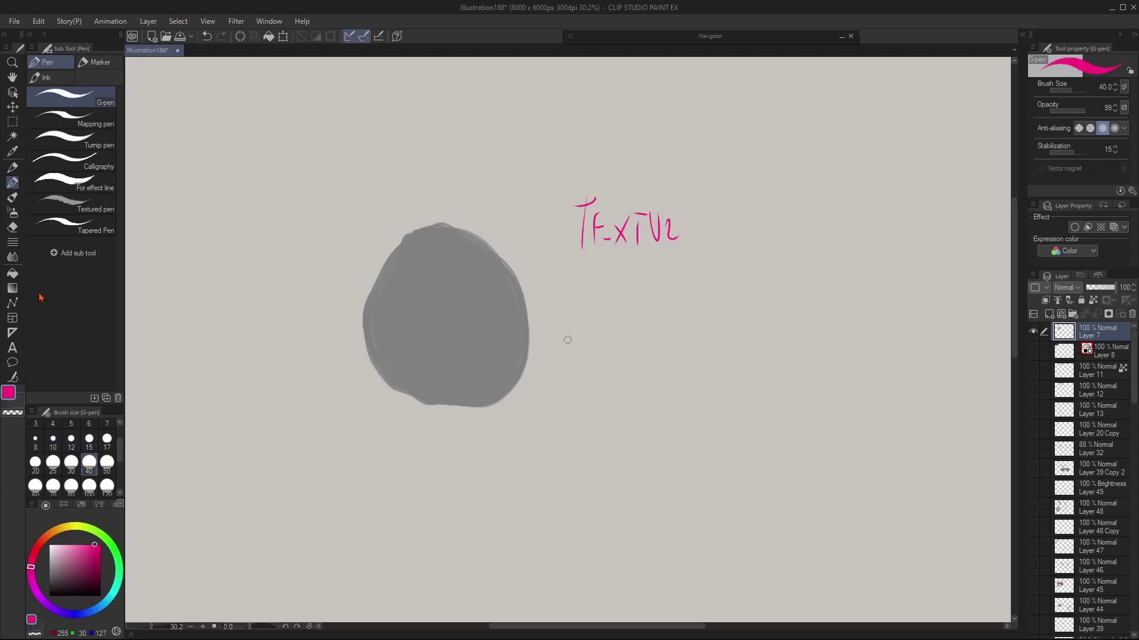
pyautogui.click(50, 569)
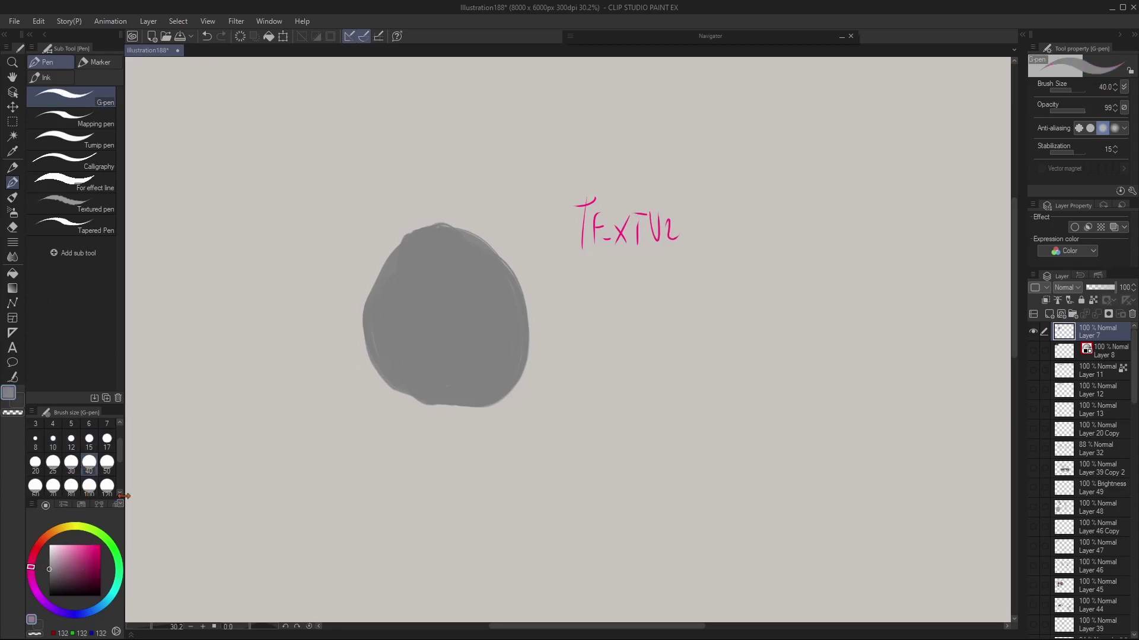
pyautogui.click(108, 486)
pyautogui.moveTo(492, 255)
pyautogui.mouseDown()
pyautogui.moveTo(623, 388)
pyautogui.moveTo(485, 423)
pyautogui.mouseUp()
pyautogui.moveTo(534, 323)
pyautogui.mouseDown()
pyautogui.moveTo(569, 361)
pyautogui.moveTo(410, 234)
pyautogui.moveTo(391, 255)
pyautogui.moveTo(386, 312)
pyautogui.mouseUp()
pyautogui.moveTo(456, 409)
pyautogui.mouseDown()
pyautogui.moveTo(502, 435)
pyautogui.moveTo(338, 332)
pyautogui.mouseUp()
pyautogui.moveTo(480, 240)
pyautogui.mouseDown()
pyautogui.moveTo(380, 249)
pyautogui.moveTo(294, 290)
pyautogui.moveTo(350, 315)
pyautogui.mouseUp()
# - At size 40, add dark grey streaks across the slab and straighten its lower-left edge
pyautogui.click(89, 462)
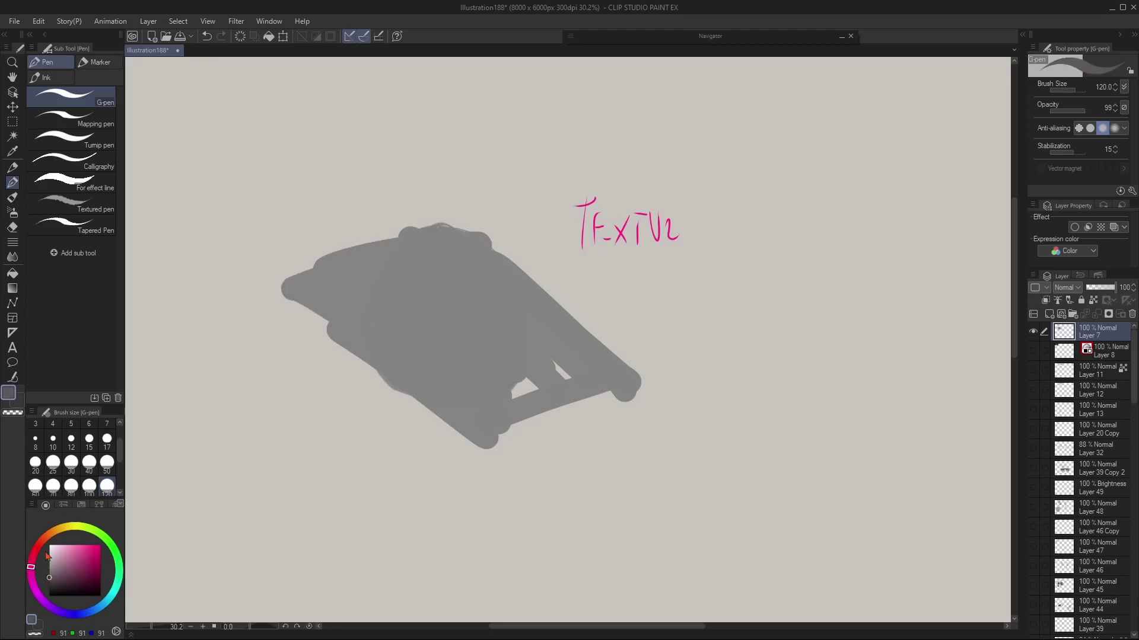
pyautogui.moveTo(326, 268); pyautogui.dragTo(415, 385)
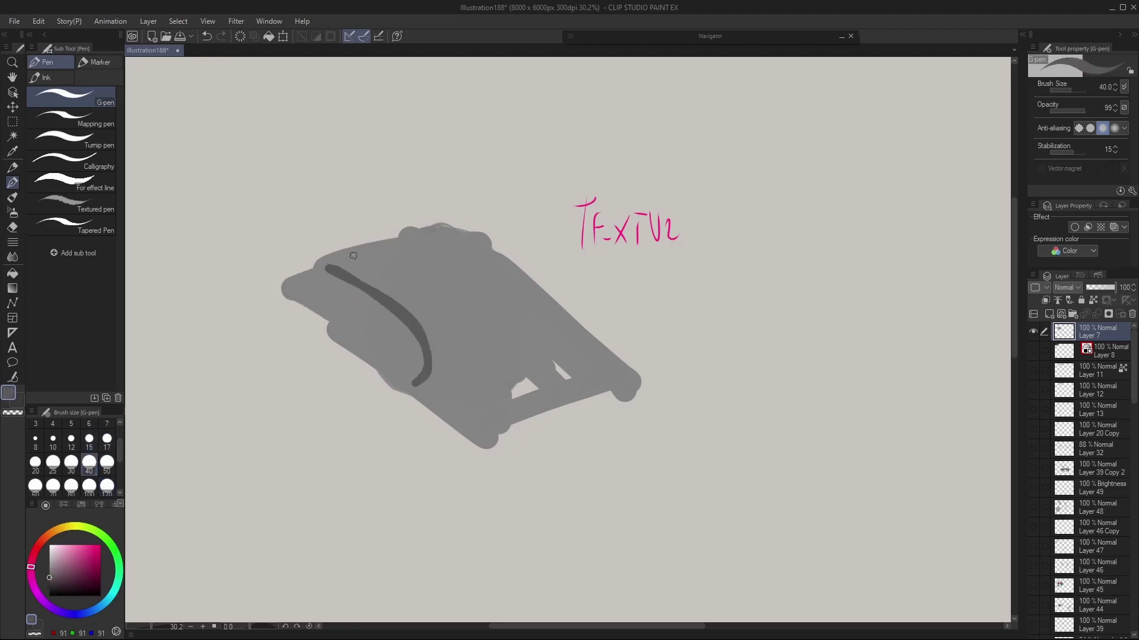
pyautogui.moveTo(349, 250)
pyautogui.mouseDown()
pyautogui.moveTo(444, 394)
pyautogui.moveTo(356, 248)
pyautogui.moveTo(481, 324)
pyautogui.moveTo(564, 393)
pyautogui.mouseUp()
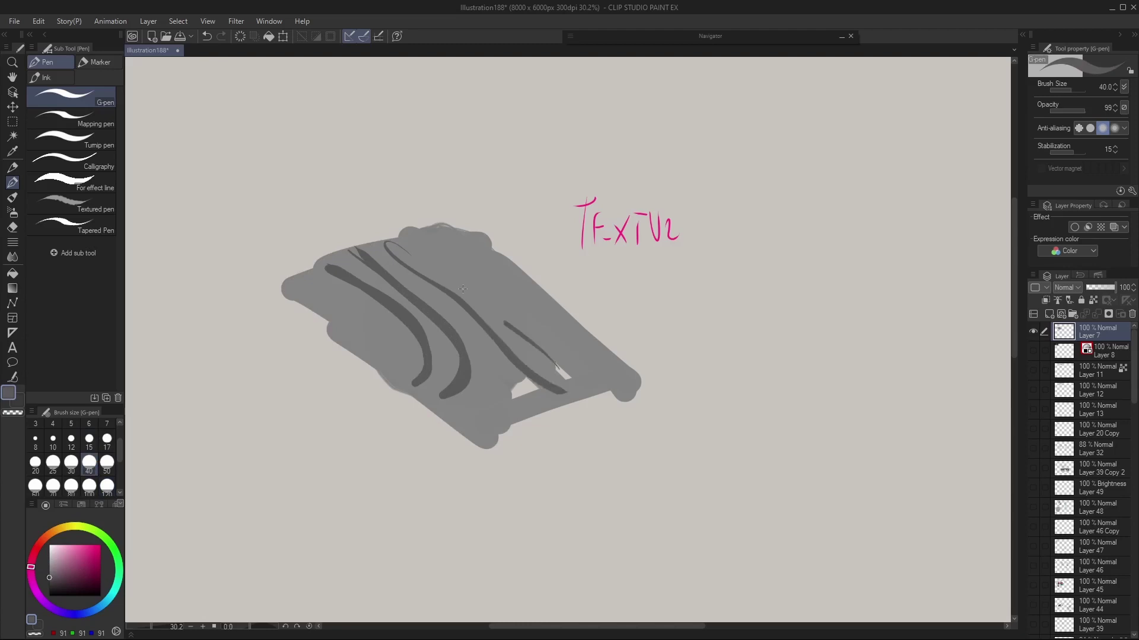
pyautogui.moveTo(452, 271)
pyautogui.mouseDown()
pyautogui.moveTo(594, 357)
pyautogui.moveTo(533, 328)
pyautogui.moveTo(605, 379)
pyautogui.mouseUp()
pyautogui.moveTo(581, 328)
pyautogui.mouseDown()
pyautogui.moveTo(534, 296)
pyautogui.moveTo(422, 273)
pyautogui.mouseUp()
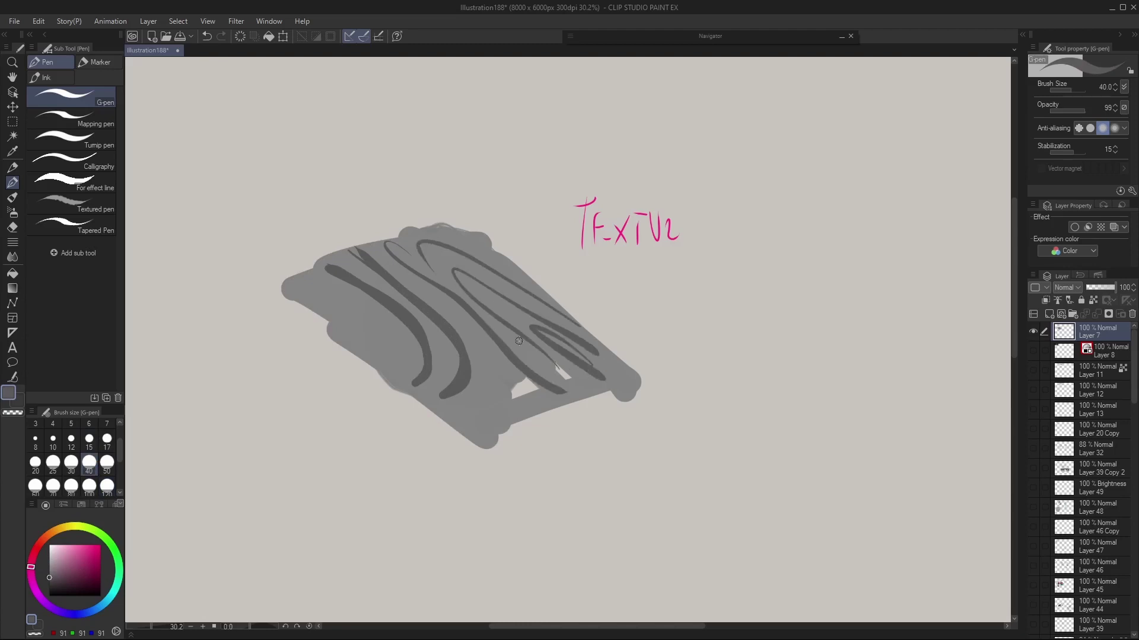
pyautogui.moveTo(487, 355)
pyautogui.mouseDown()
pyautogui.moveTo(479, 406)
pyautogui.moveTo(494, 388)
pyautogui.moveTo(490, 417)
pyautogui.mouseUp()
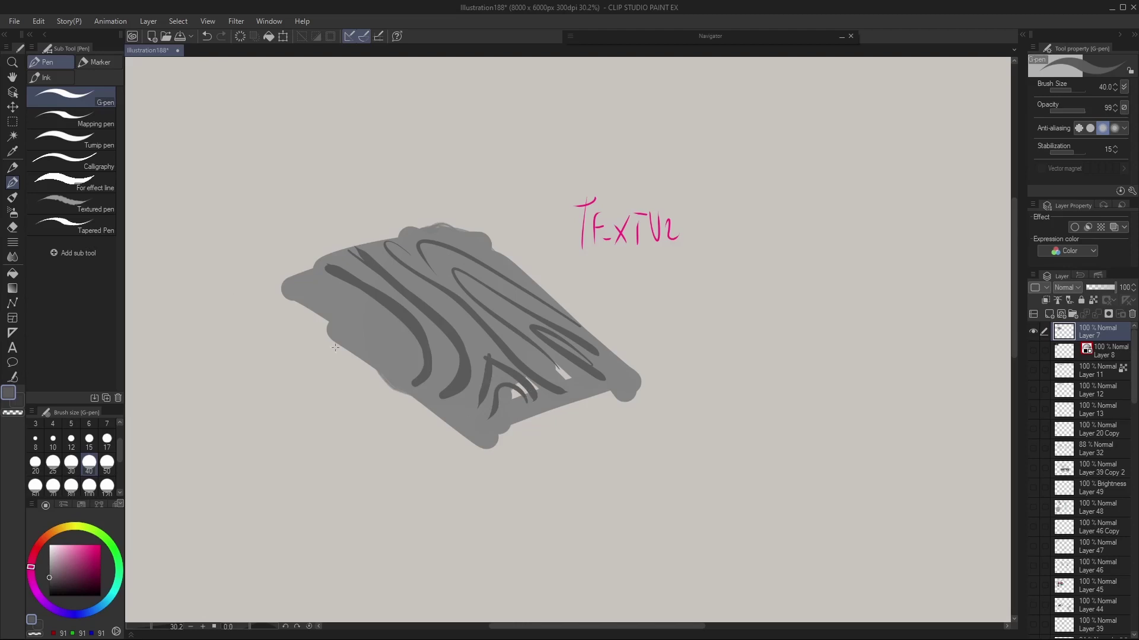
pyautogui.moveTo(282, 284); pyautogui.dragTo(415, 396)
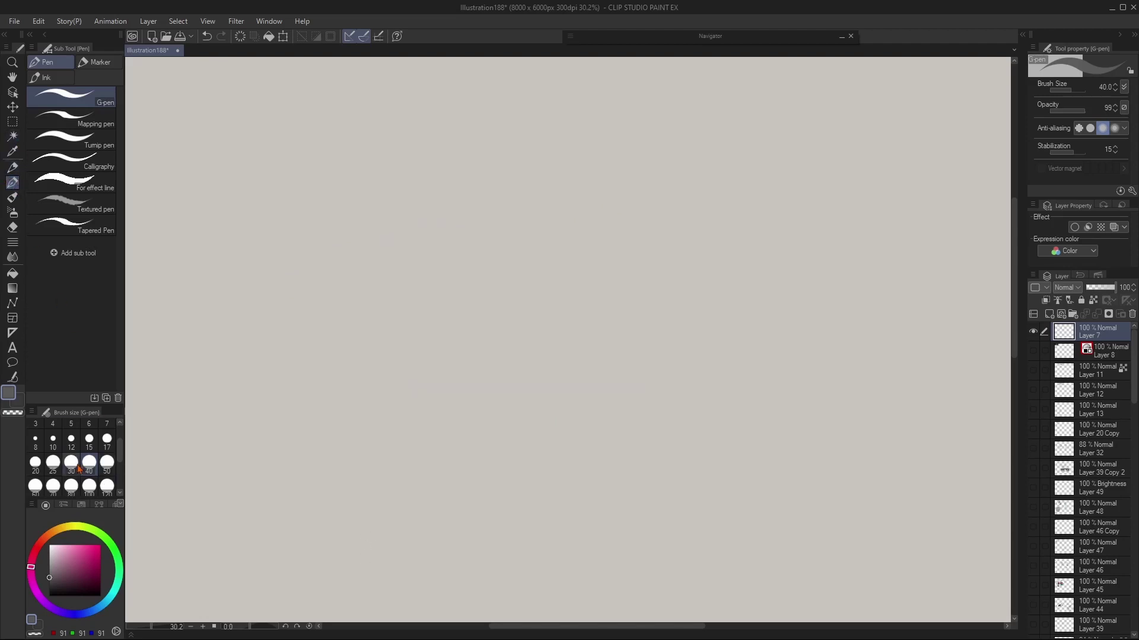
# - Set the pen to dark pink at size 25 and write ROUGH–SMOOTH
pyautogui.click(79, 569)
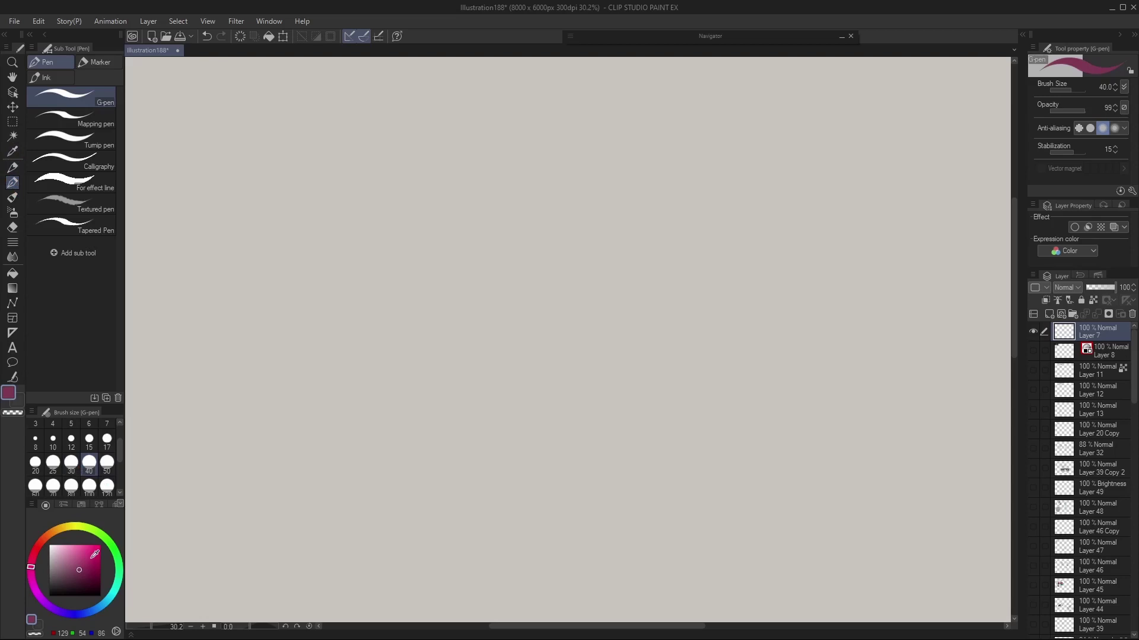
pyautogui.click(53, 462)
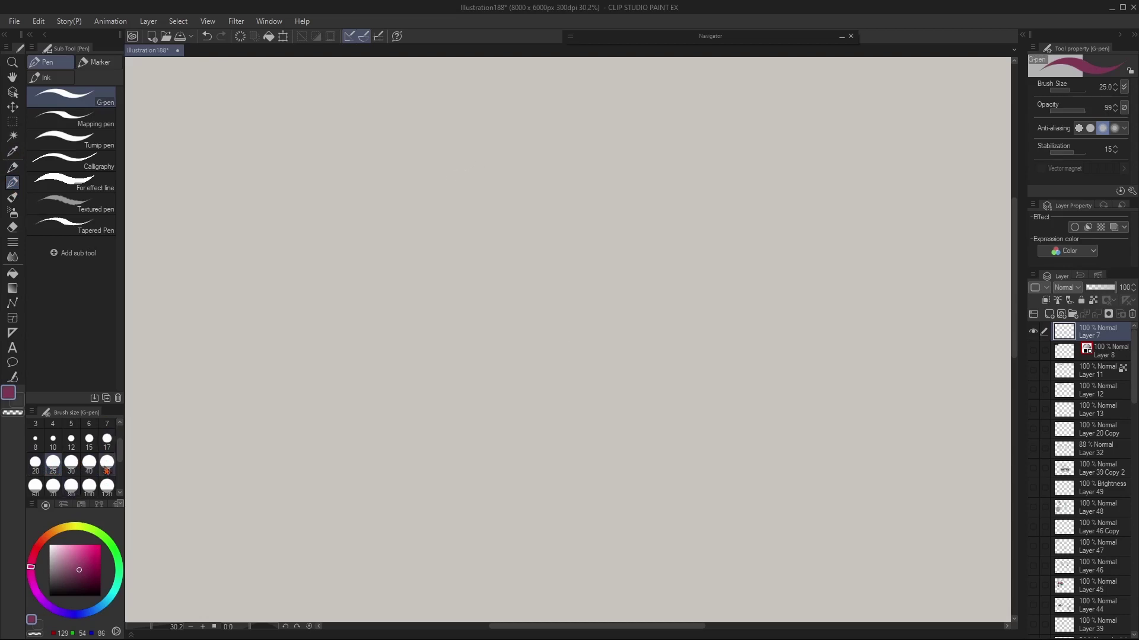
pyautogui.moveTo(424, 154)
pyautogui.mouseDown()
pyautogui.moveTo(422, 197)
pyautogui.moveTo(443, 188)
pyautogui.mouseUp()
pyautogui.moveTo(457, 164); pyautogui.dragTo(460, 166)
pyautogui.moveTo(478, 163)
pyautogui.mouseDown()
pyautogui.moveTo(481, 191)
pyautogui.moveTo(506, 190)
pyautogui.mouseUp()
pyautogui.moveTo(511, 172)
pyautogui.mouseDown()
pyautogui.moveTo(513, 186)
pyautogui.moveTo(527, 180)
pyautogui.mouseUp()
pyautogui.moveTo(527, 168)
pyautogui.mouseDown()
pyautogui.moveTo(527, 186)
pyautogui.moveTo(569, 177)
pyautogui.moveTo(600, 190)
pyautogui.moveTo(651, 174)
pyautogui.mouseUp()
pyautogui.moveTo(672, 172); pyautogui.dragTo(695, 159)
pyautogui.moveTo(688, 160)
pyautogui.mouseDown()
pyautogui.moveTo(687, 185)
pyautogui.moveTo(719, 171)
pyautogui.mouseUp()
pyautogui.moveTo(722, 158); pyautogui.dragTo(723, 178)
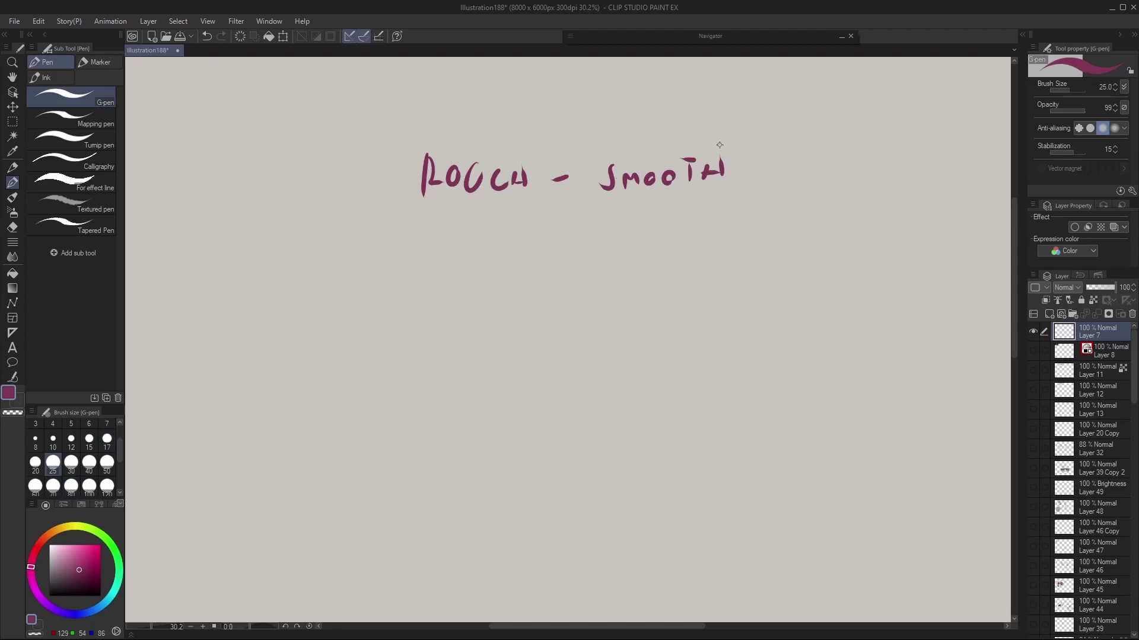
# - Write OPAQUE–TRANSPARENT on a second line, lengthening the dash
pyautogui.moveTo(431, 223); pyautogui.dragTo(428, 225)
pyautogui.moveTo(445, 225); pyautogui.dragTo(446, 231)
pyautogui.moveTo(453, 239)
pyautogui.mouseDown()
pyautogui.moveTo(485, 221)
pyautogui.moveTo(502, 237)
pyautogui.moveTo(508, 225)
pyautogui.moveTo(564, 231)
pyautogui.moveTo(616, 213)
pyautogui.mouseUp()
pyautogui.moveTo(607, 213)
pyautogui.mouseDown()
pyautogui.moveTo(609, 236)
pyautogui.moveTo(624, 240)
pyautogui.mouseUp()
pyautogui.moveTo(624, 240); pyautogui.dragTo(643, 222)
pyautogui.moveTo(647, 238); pyautogui.dragTo(659, 238)
pyautogui.moveTo(671, 224)
pyautogui.mouseDown()
pyautogui.moveTo(662, 239)
pyautogui.moveTo(688, 230)
pyautogui.mouseUp()
pyautogui.moveTo(692, 237); pyautogui.dragTo(732, 220)
pyautogui.moveTo(734, 237); pyautogui.dragTo(740, 222)
pyautogui.moveTo(735, 215); pyautogui.dragTo(749, 213)
pyautogui.moveTo(741, 215); pyautogui.dragTo(740, 234)
pyautogui.moveTo(545, 229); pyautogui.dragTo(575, 236)
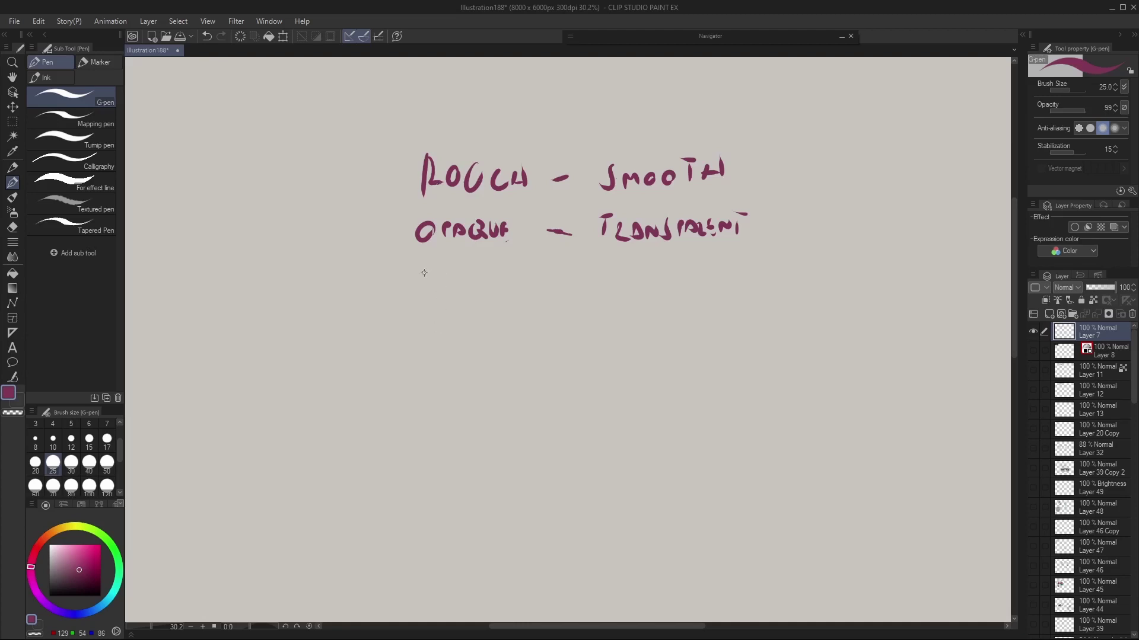
# - Write SPECULAR–DIFFUSE on a third line and loop a thin outline around all three lines
pyautogui.moveTo(441, 265); pyautogui.dragTo(427, 287)
pyautogui.moveTo(442, 268)
pyautogui.mouseDown()
pyautogui.moveTo(468, 285)
pyautogui.moveTo(482, 274)
pyautogui.moveTo(542, 286)
pyautogui.moveTo(572, 272)
pyautogui.moveTo(604, 283)
pyautogui.mouseUp()
pyautogui.moveTo(604, 264); pyautogui.dragTo(618, 282)
pyautogui.moveTo(628, 265)
pyautogui.mouseDown()
pyautogui.moveTo(628, 284)
pyautogui.moveTo(644, 264)
pyautogui.mouseUp()
pyautogui.moveTo(640, 267); pyautogui.dragTo(672, 280)
pyautogui.moveTo(673, 264); pyautogui.dragTo(683, 263)
pyautogui.moveTo(673, 278); pyautogui.dragTo(685, 277)
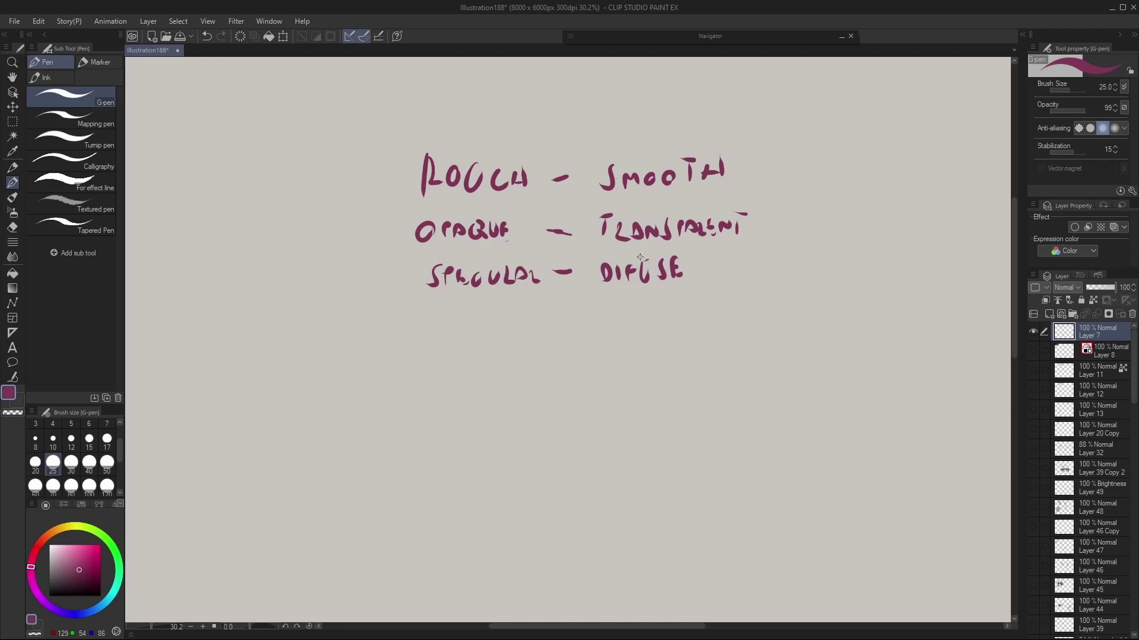
pyautogui.moveTo(386, 108)
pyautogui.mouseDown()
pyautogui.moveTo(717, 114)
pyautogui.moveTo(611, 337)
pyautogui.moveTo(372, 113)
pyautogui.mouseUp()
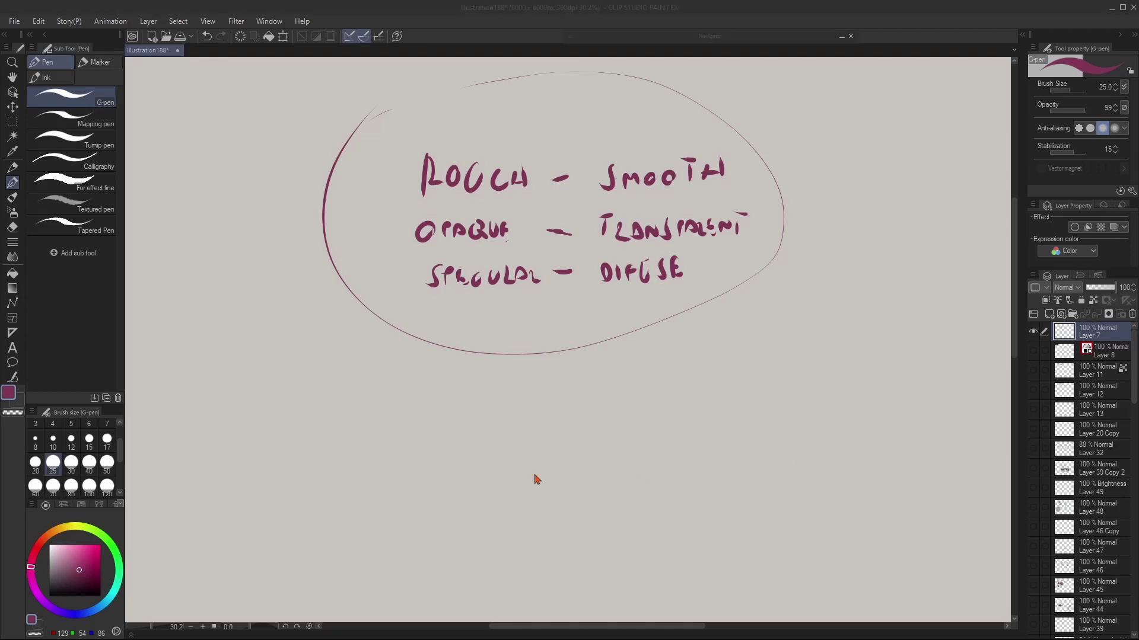
# - Beside the notes, draw a smooth circle, a wavy cloud outline and a lumpy blob below them
pyautogui.scroll(-3, 923, 247)
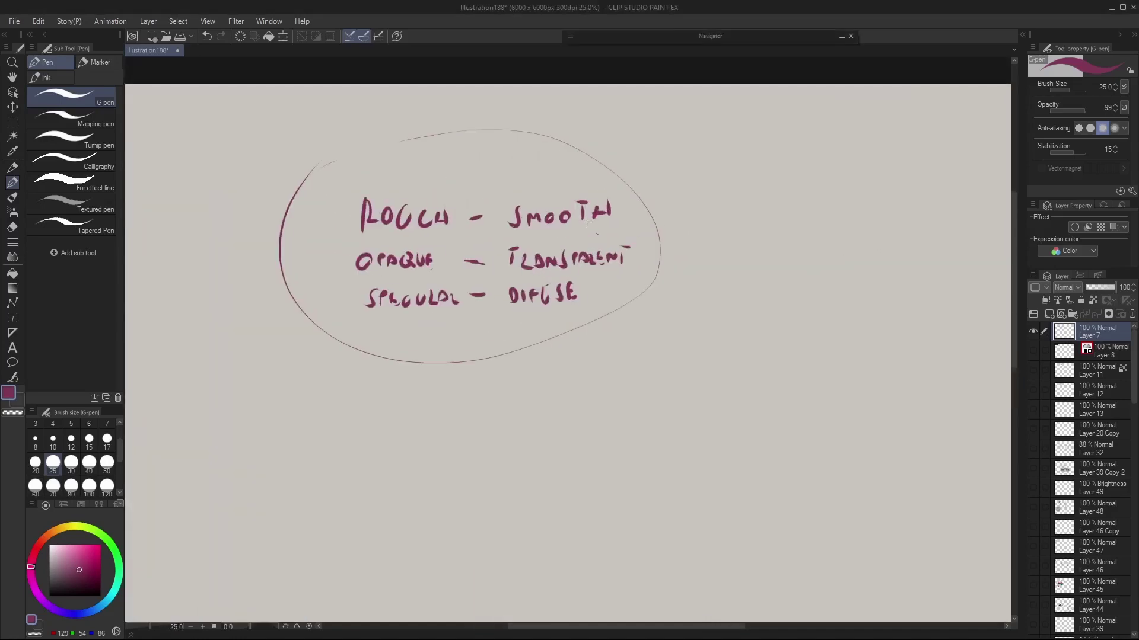
pyautogui.scroll(-1, 658, 353)
pyautogui.scroll(3, 722, 178)
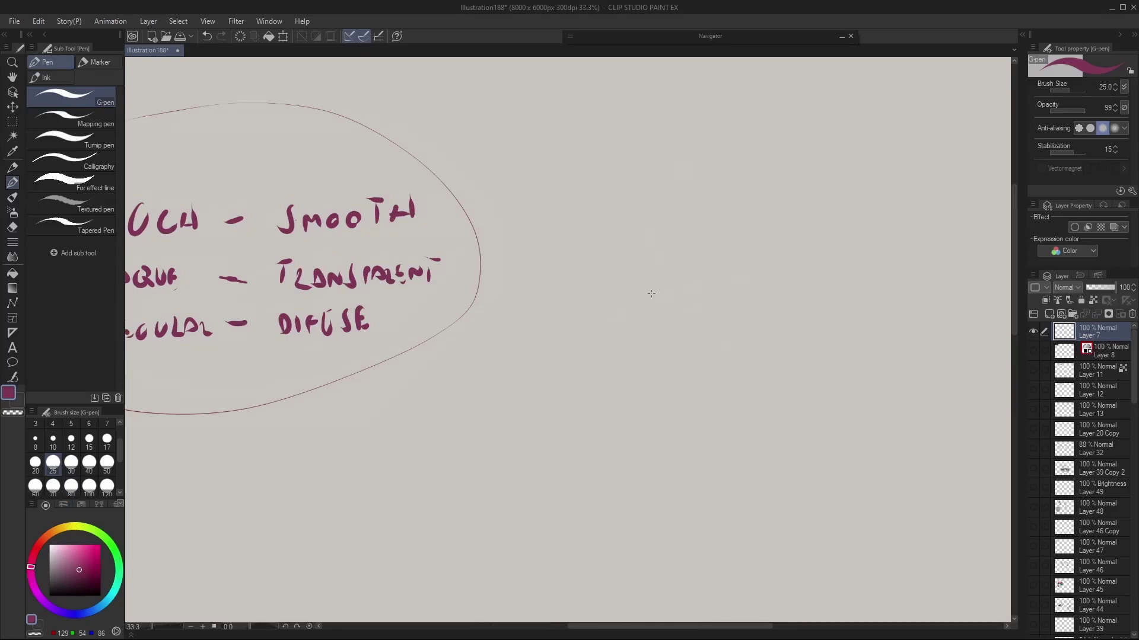
pyautogui.moveTo(733, 337)
pyautogui.mouseDown()
pyautogui.moveTo(754, 237)
pyautogui.moveTo(590, 296)
pyautogui.moveTo(750, 302)
pyautogui.mouseUp()
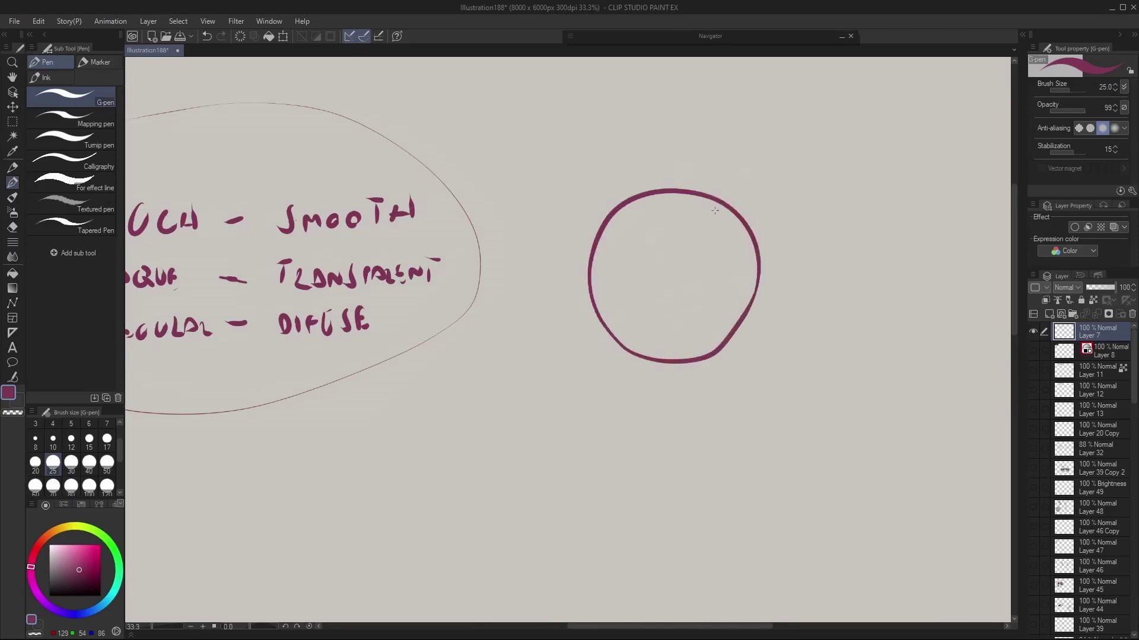
pyautogui.moveTo(647, 140); pyautogui.dragTo(699, 173)
pyautogui.hscroll(5, 712, 584)
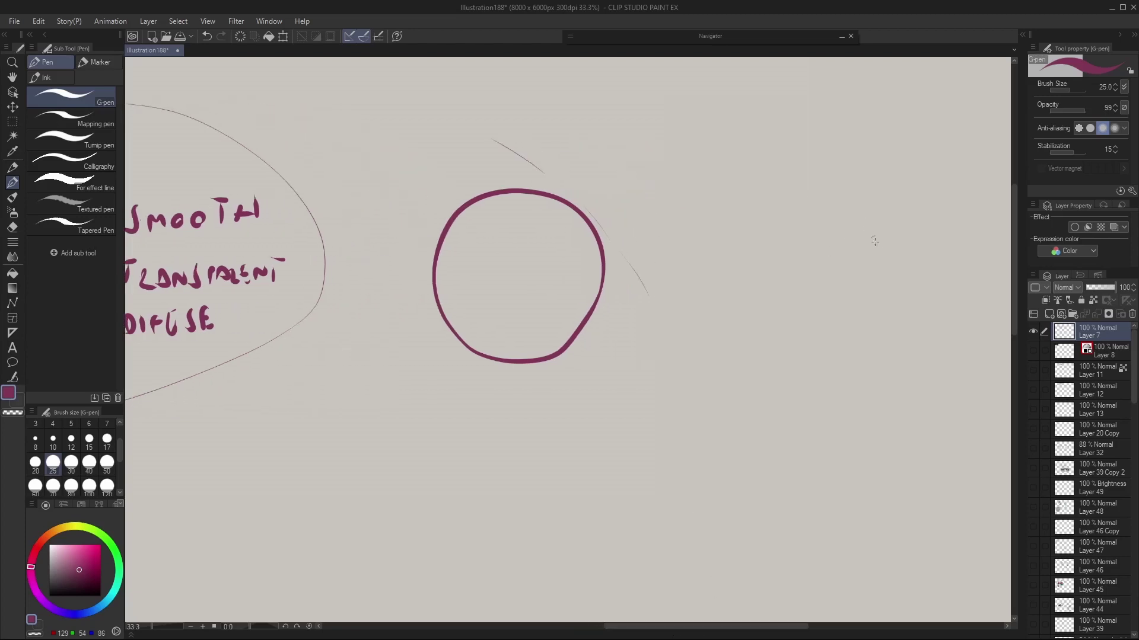
pyautogui.moveTo(875, 241)
pyautogui.mouseDown()
pyautogui.moveTo(827, 207)
pyautogui.moveTo(749, 205)
pyautogui.moveTo(705, 279)
pyautogui.moveTo(838, 397)
pyautogui.moveTo(900, 276)
pyautogui.moveTo(860, 243)
pyautogui.mouseUp()
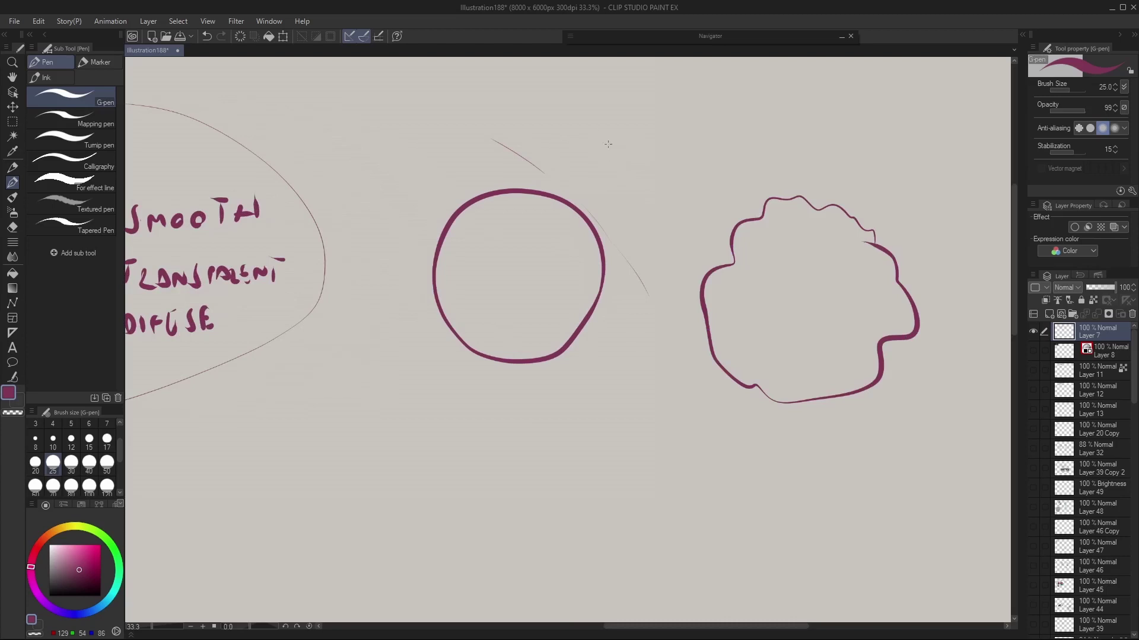
pyautogui.moveTo(629, 136); pyautogui.dragTo(685, 137)
pyautogui.moveTo(674, 516)
pyautogui.mouseDown()
pyautogui.moveTo(689, 498)
pyautogui.moveTo(616, 419)
pyautogui.moveTo(554, 519)
pyautogui.moveTo(679, 511)
pyautogui.mouseUp()
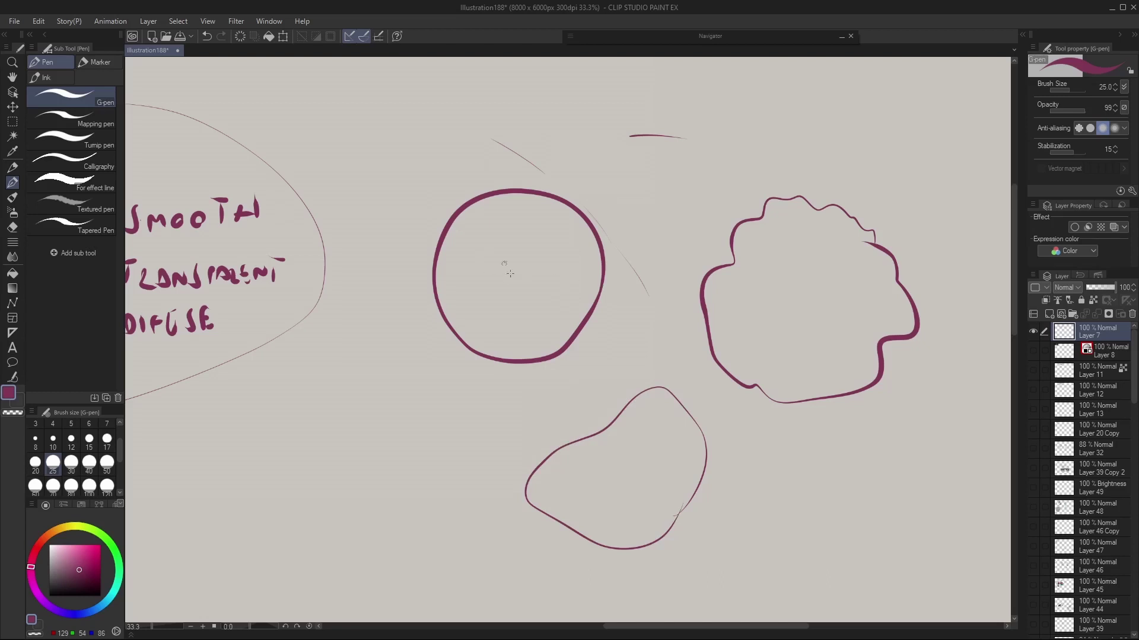
# - Draw a line from circle to cloud and several light rays striking the circle's top
pyautogui.moveTo(506, 264); pyautogui.dragTo(787, 290)
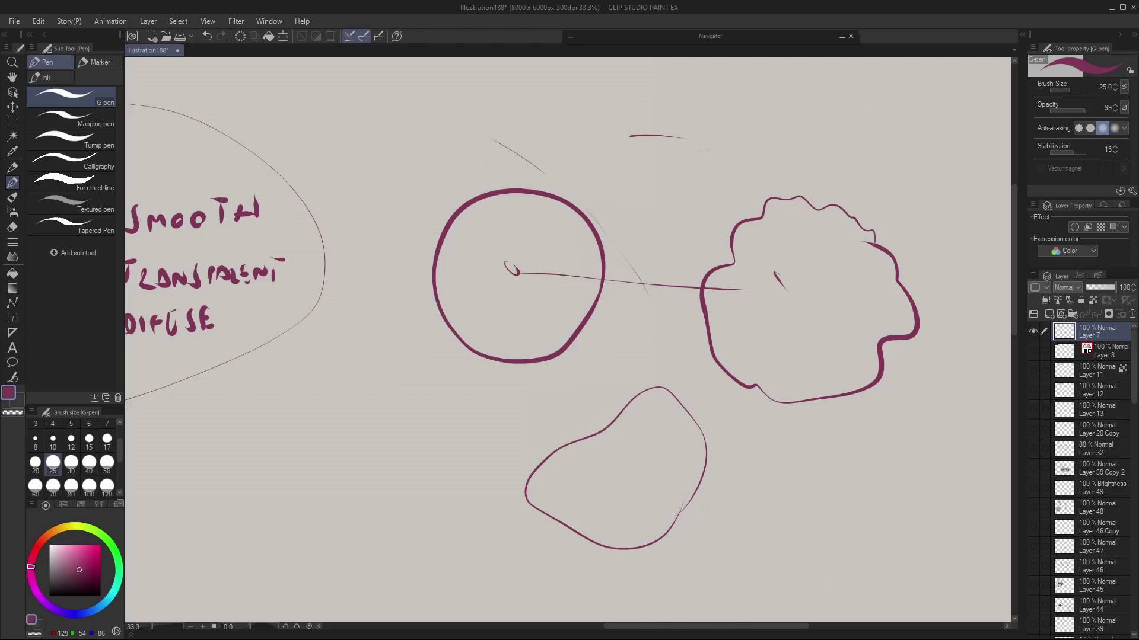
pyautogui.moveTo(652, 102)
pyautogui.mouseDown()
pyautogui.moveTo(559, 163)
pyautogui.moveTo(497, 90)
pyautogui.mouseUp()
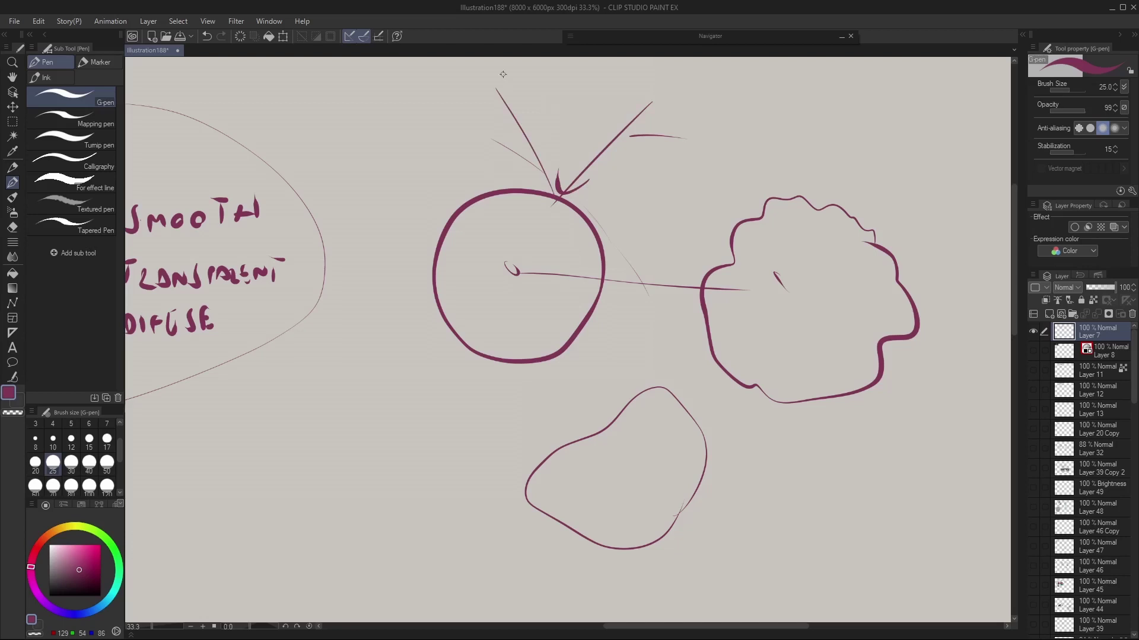
pyautogui.moveTo(582, 77); pyautogui.dragTo(565, 210)
pyautogui.moveTo(580, 69); pyautogui.dragTo(559, 201)
pyautogui.moveTo(539, 189)
pyautogui.mouseDown()
pyautogui.moveTo(557, 187)
pyautogui.moveTo(551, 207)
pyautogui.mouseUp()
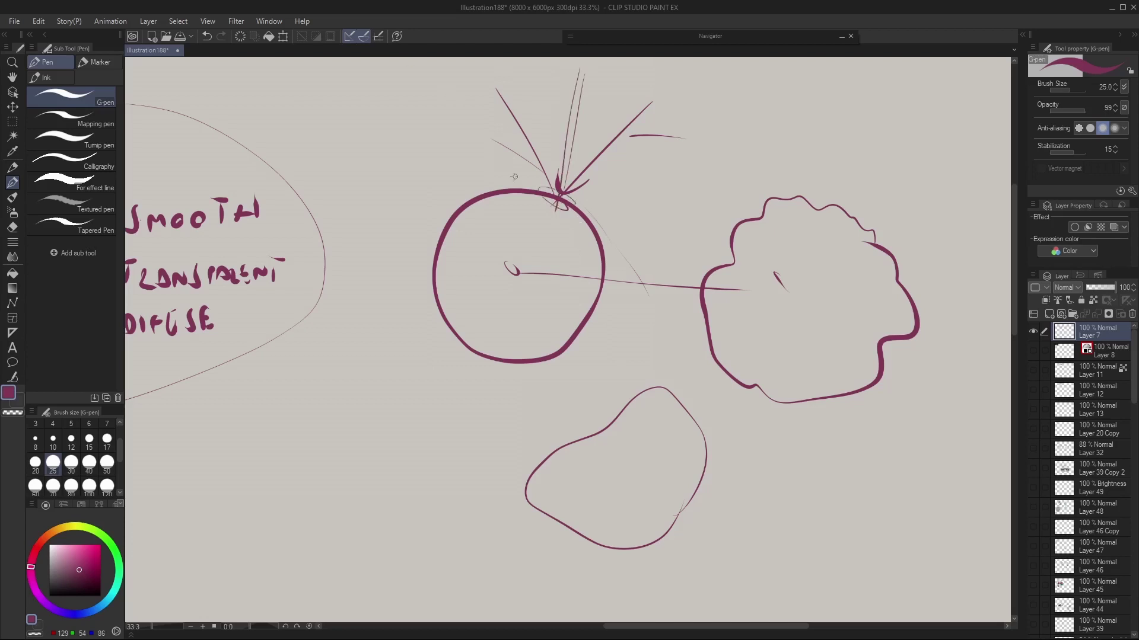
pyautogui.moveTo(492, 97); pyautogui.dragTo(544, 130)
pyautogui.moveTo(503, 97); pyautogui.dragTo(552, 194)
# - Draw light rays hitting the cloud's top and right edge
pyautogui.moveTo(925, 77)
pyautogui.mouseDown()
pyautogui.moveTo(811, 203)
pyautogui.moveTo(842, 97)
pyautogui.moveTo(846, 109)
pyautogui.mouseUp()
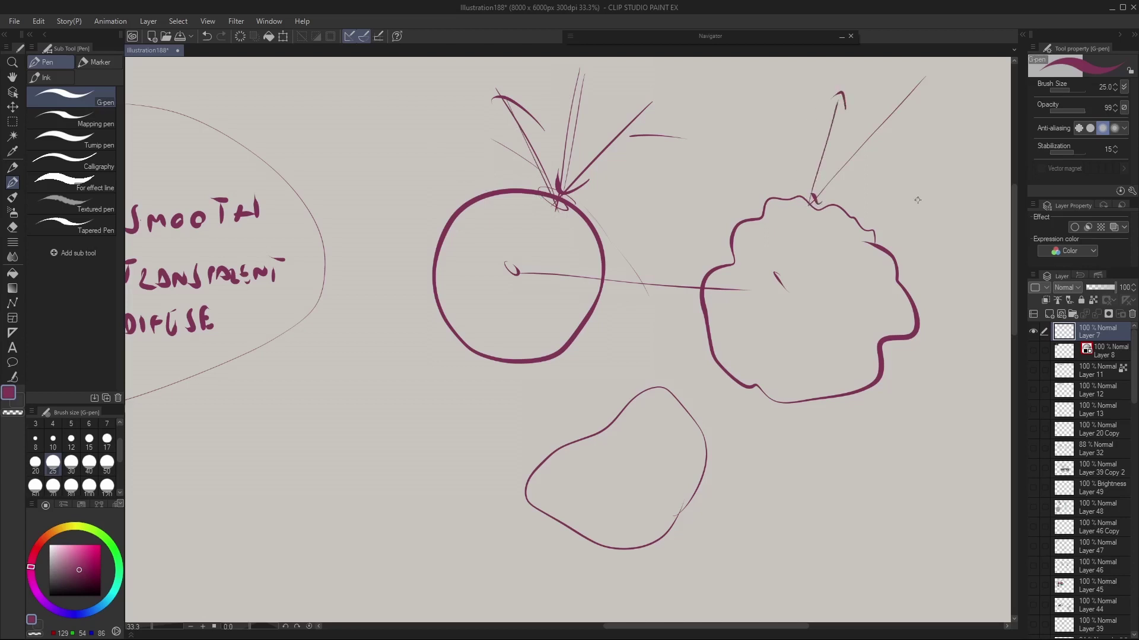
pyautogui.moveTo(943, 161)
pyautogui.mouseDown()
pyautogui.moveTo(882, 241)
pyautogui.moveTo(878, 227)
pyautogui.moveTo(936, 238)
pyautogui.moveTo(926, 247)
pyautogui.mouseUp()
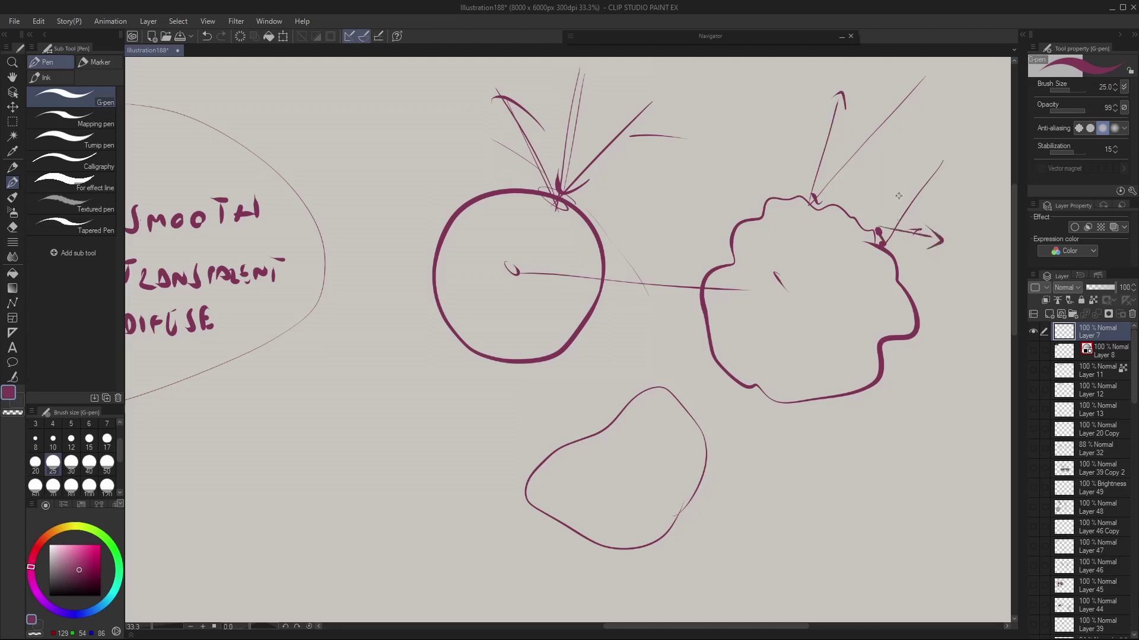
pyautogui.moveTo(913, 147); pyautogui.dragTo(870, 220)
pyautogui.moveTo(876, 110)
pyautogui.mouseDown()
pyautogui.moveTo(870, 226)
pyautogui.moveTo(854, 217)
pyautogui.moveTo(932, 102)
pyautogui.mouseUp()
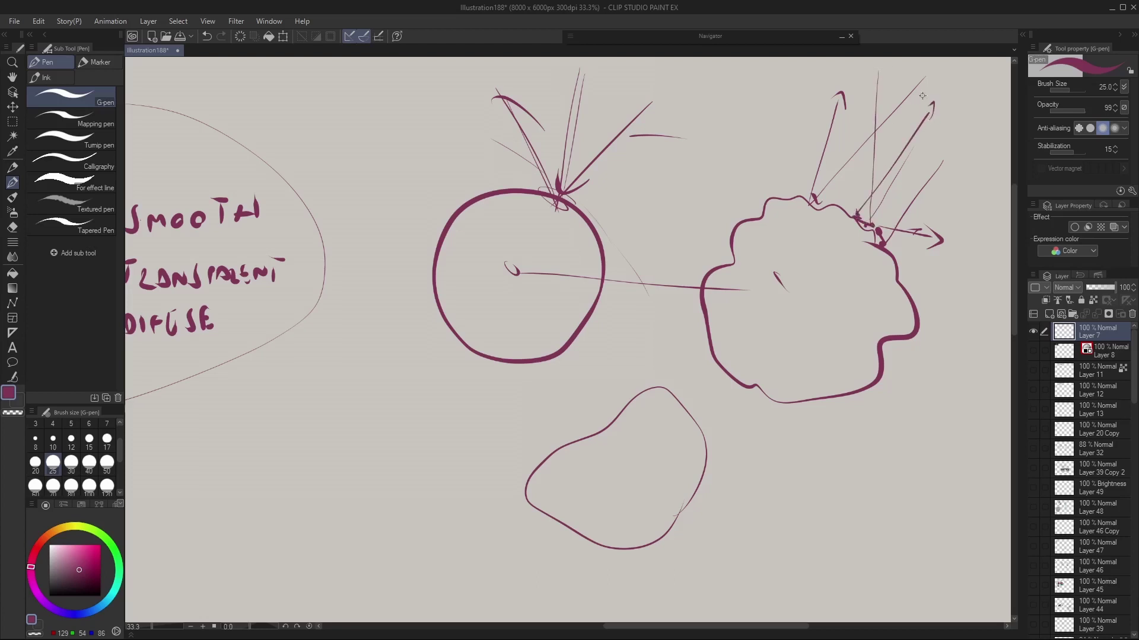
pyautogui.moveTo(761, 69); pyautogui.dragTo(756, 227)
pyautogui.moveTo(754, 220); pyautogui.dragTo(797, 125)
# - Add more rays at the circle and a thick arrowed bounce line toward the cloud
pyautogui.moveTo(516, 108); pyautogui.dragTo(493, 109)
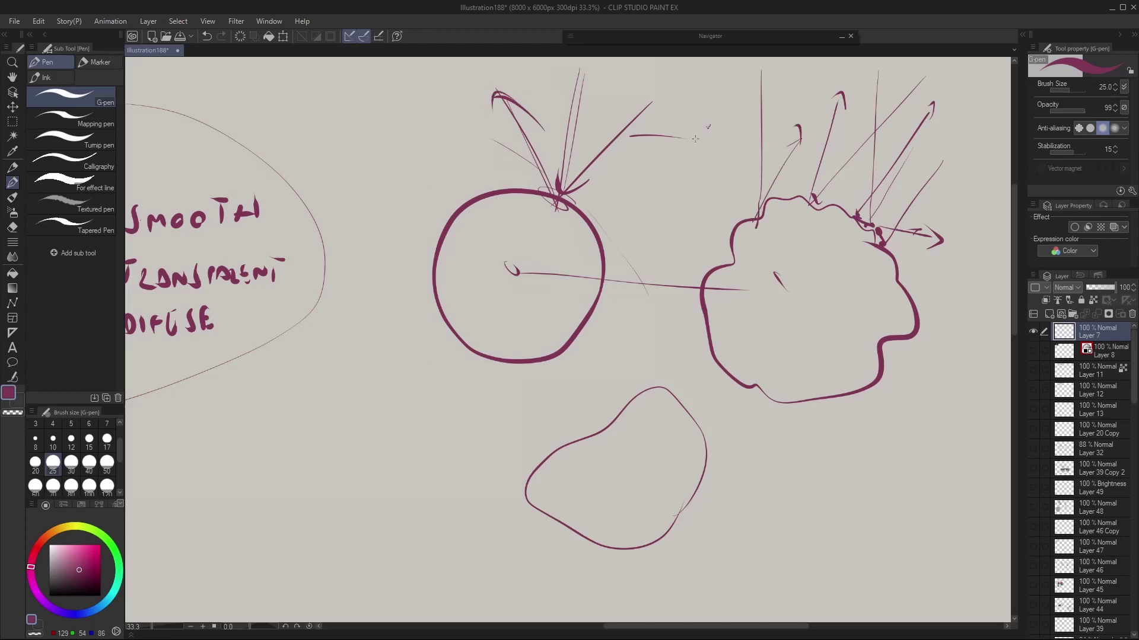
pyautogui.moveTo(710, 125)
pyautogui.mouseDown()
pyautogui.moveTo(594, 216)
pyautogui.moveTo(559, 87)
pyautogui.mouseUp()
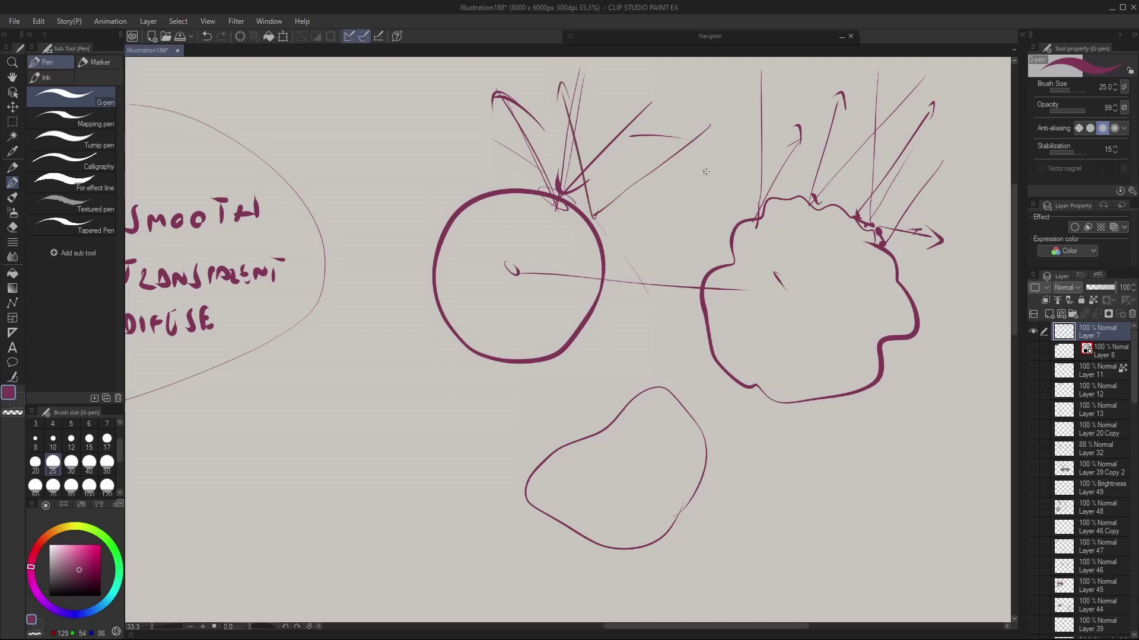
pyautogui.moveTo(705, 173)
pyautogui.mouseDown()
pyautogui.moveTo(603, 244)
pyautogui.moveTo(700, 326)
pyautogui.mouseUp()
pyautogui.moveTo(685, 281); pyautogui.dragTo(699, 325)
pyautogui.moveTo(662, 312); pyautogui.dragTo(699, 326)
pyautogui.moveTo(642, 272); pyautogui.dragTo(598, 302)
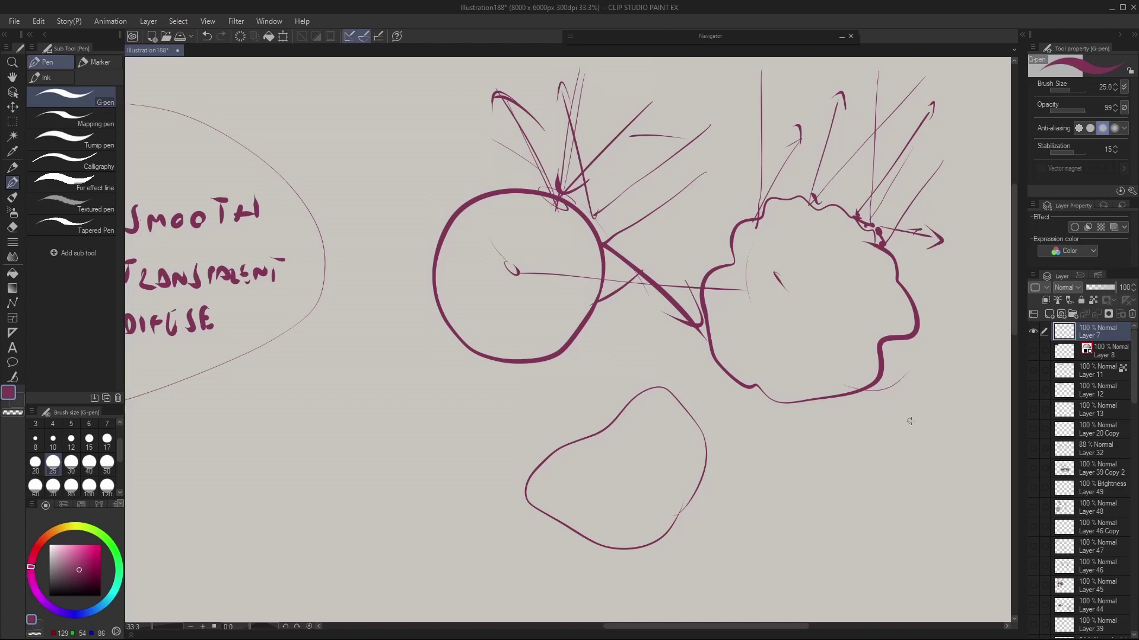
# - Bring up the IrfanView ball photos and circle the blue ball and the hand holding the balls
pyautogui.hotkey('alt', 'Tab')
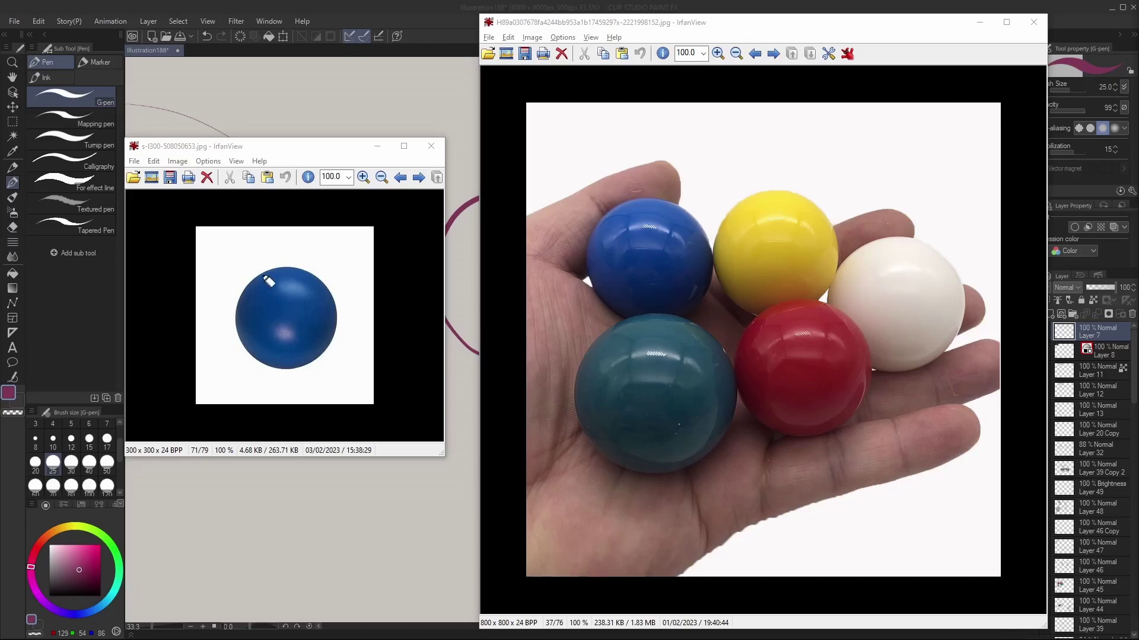
pyautogui.moveTo(252, 247)
pyautogui.mouseDown()
pyautogui.moveTo(369, 382)
pyautogui.moveTo(207, 287)
pyautogui.moveTo(328, 411)
pyautogui.moveTo(304, 410)
pyautogui.mouseUp()
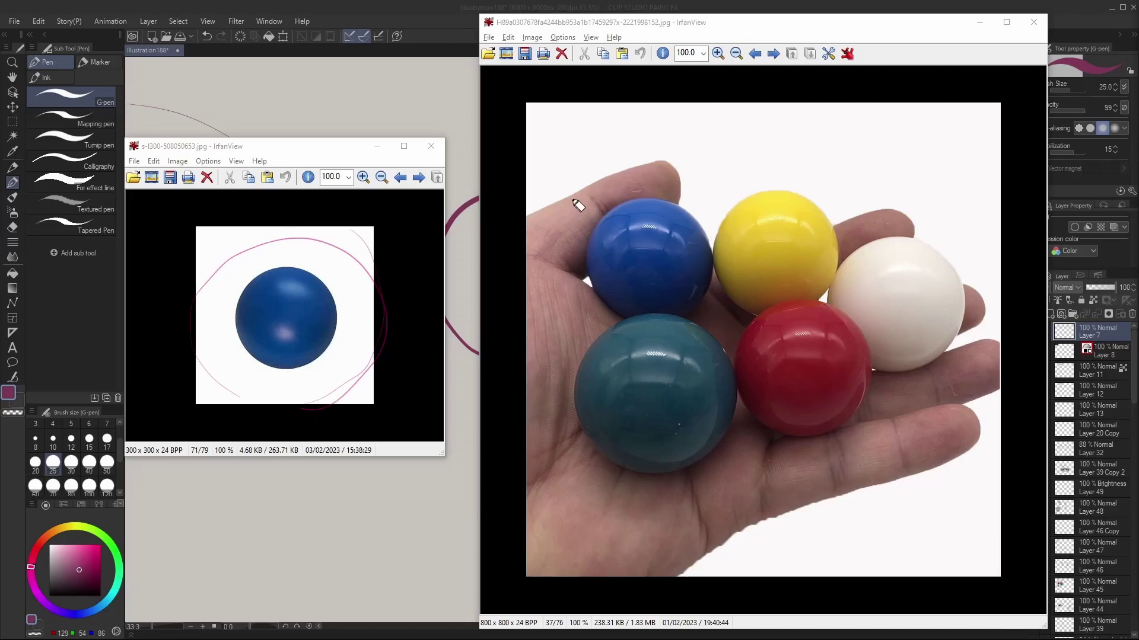
pyautogui.moveTo(572, 191)
pyautogui.mouseDown()
pyautogui.moveTo(529, 296)
pyautogui.moveTo(702, 525)
pyautogui.moveTo(1007, 391)
pyautogui.moveTo(1008, 294)
pyautogui.mouseUp()
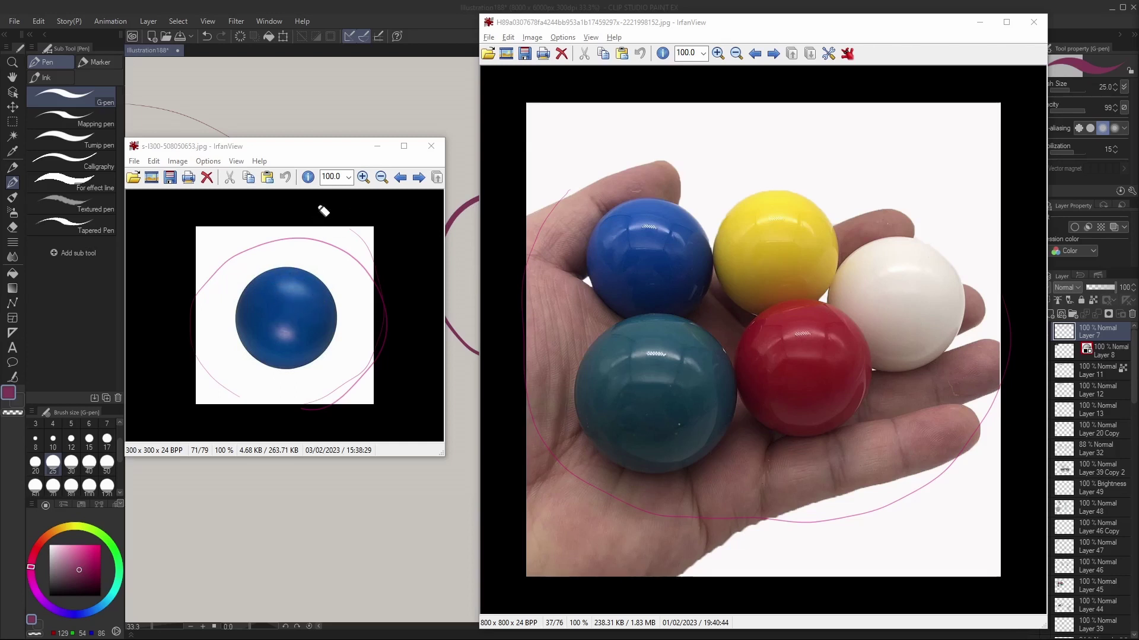
# - Stroke over the blue ball's edges and highlights on both sides
pyautogui.moveTo(320, 203)
pyautogui.mouseDown()
pyautogui.moveTo(311, 266)
pyautogui.moveTo(290, 264)
pyautogui.mouseUp()
pyautogui.moveTo(340, 315); pyautogui.dragTo(336, 342)
pyautogui.moveTo(317, 279); pyautogui.dragTo(313, 363)
pyautogui.moveTo(250, 285)
pyautogui.mouseDown()
pyautogui.moveTo(256, 351)
pyautogui.moveTo(254, 304)
pyautogui.moveTo(246, 323)
pyautogui.mouseUp()
pyautogui.moveTo(320, 284); pyautogui.dragTo(326, 350)
pyautogui.moveTo(316, 276); pyautogui.dragTo(317, 363)
pyautogui.moveTo(335, 306); pyautogui.dragTo(337, 323)
pyautogui.moveTo(316, 276)
pyautogui.mouseDown()
pyautogui.moveTo(307, 341)
pyautogui.moveTo(330, 338)
pyautogui.mouseUp()
# - Trace yellow-green reflection curves across the teal ball and along the red ball's right and lower edges
pyautogui.moveTo(703, 364); pyautogui.dragTo(611, 372)
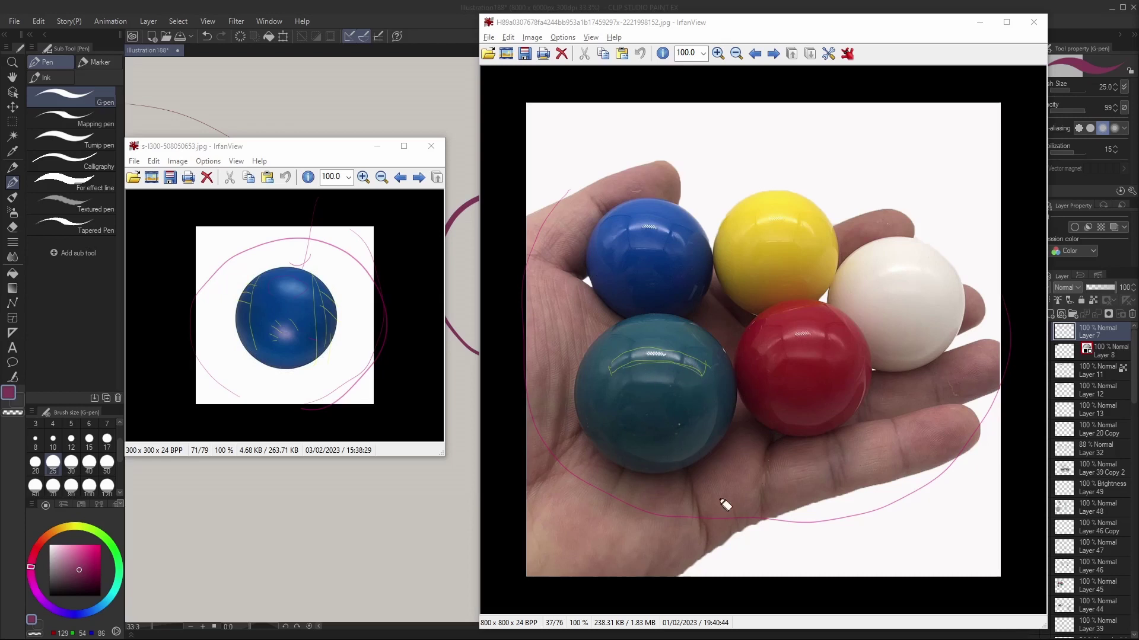
pyautogui.moveTo(695, 323); pyautogui.dragTo(677, 396)
pyautogui.moveTo(627, 320); pyautogui.dragTo(639, 386)
pyautogui.moveTo(682, 394)
pyautogui.mouseDown()
pyautogui.moveTo(638, 388)
pyautogui.moveTo(705, 442)
pyautogui.mouseUp()
pyautogui.moveTo(639, 396); pyautogui.dragTo(617, 442)
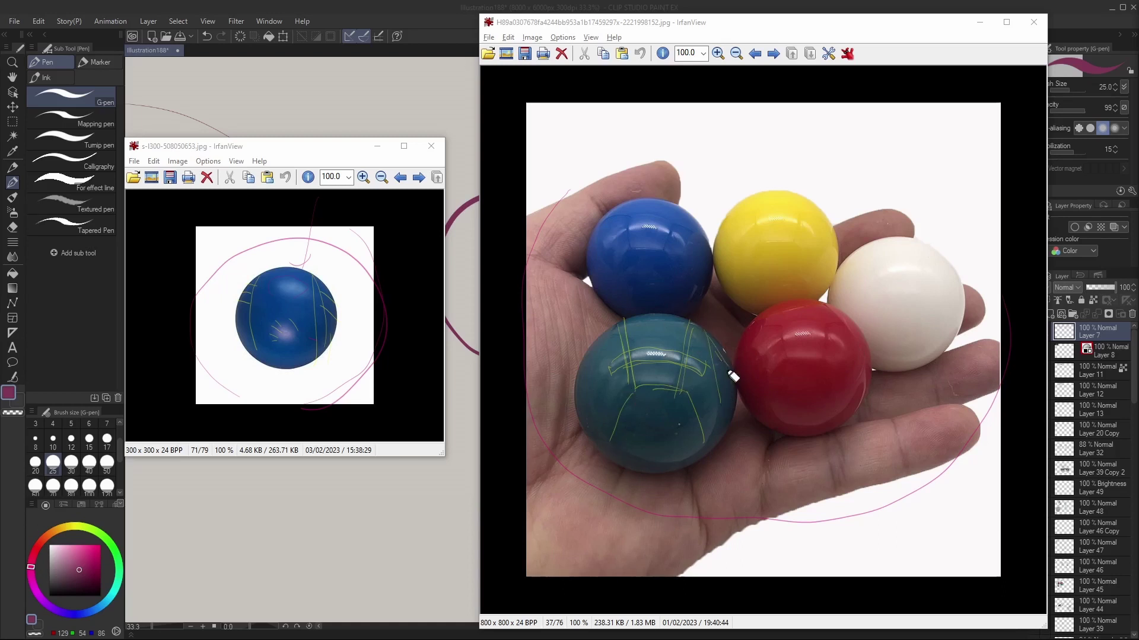
pyautogui.moveTo(585, 359); pyautogui.dragTo(587, 400)
pyautogui.moveTo(578, 356)
pyautogui.mouseDown()
pyautogui.moveTo(598, 331)
pyautogui.moveTo(575, 358)
pyautogui.mouseUp()
pyautogui.moveTo(712, 334); pyautogui.dragTo(733, 355)
pyautogui.moveTo(862, 391); pyautogui.dragTo(869, 377)
pyautogui.moveTo(818, 422); pyautogui.dragTo(768, 417)
# - Clear the screen annotations, bring the notes into view and box the word DIFUSE
pyautogui.press('Delete')
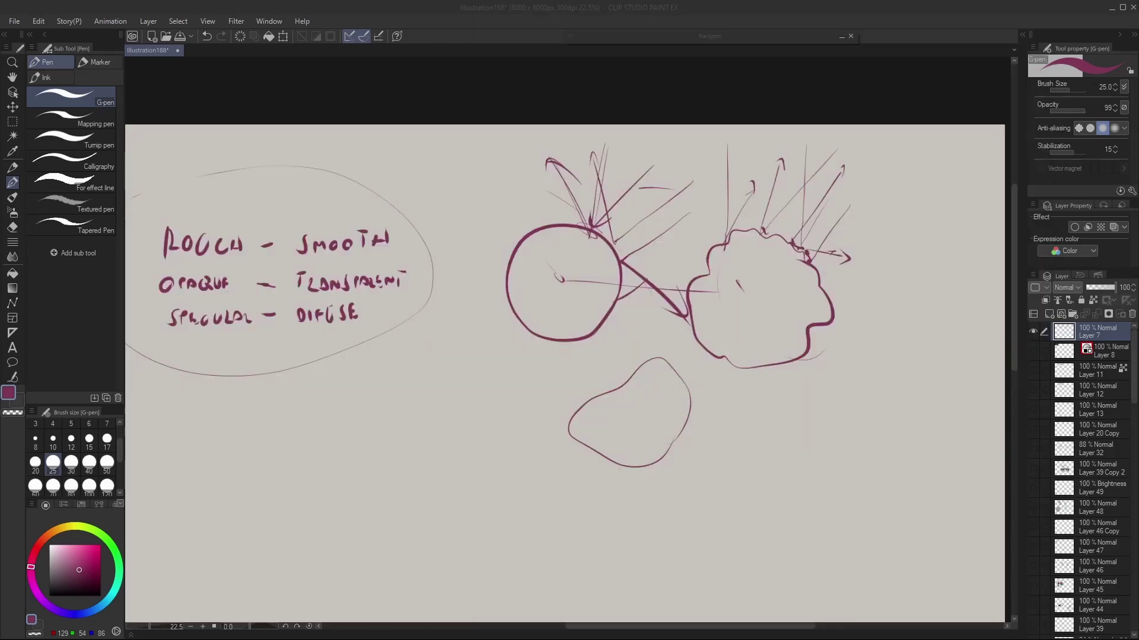
pyautogui.moveTo(319, 388); pyautogui.dragTo(295, 373)
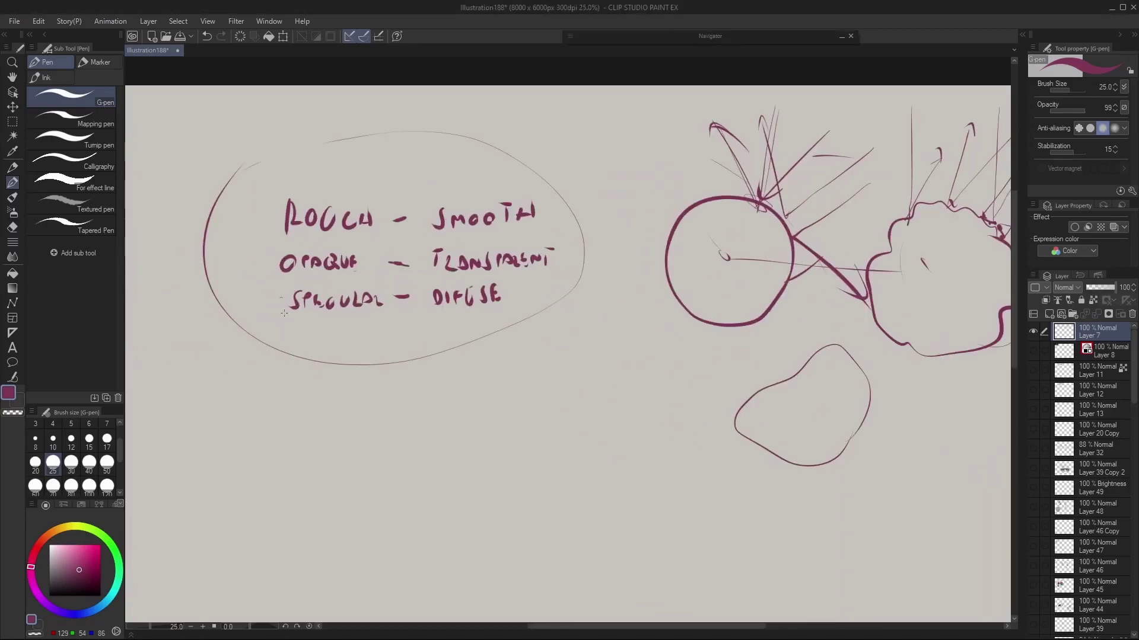
pyautogui.scroll(2, 457, 365)
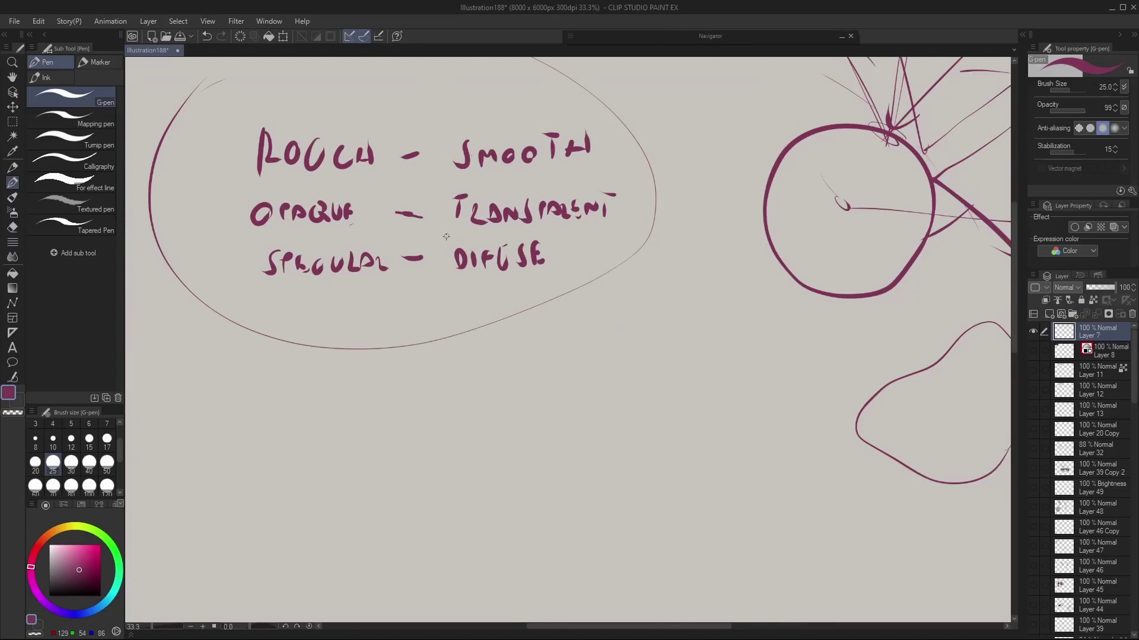
pyautogui.moveTo(446, 237)
pyautogui.mouseDown()
pyautogui.moveTo(445, 275)
pyautogui.moveTo(558, 231)
pyautogui.moveTo(491, 283)
pyautogui.mouseUp()
# - Box SPECULAR, erase the stray 'Rou' note below it, and sketch a small rectangle beside the notes
pyautogui.moveTo(386, 238); pyautogui.dragTo(359, 284)
pyautogui.moveTo(337, 373)
pyautogui.mouseDown()
pyautogui.moveTo(338, 423)
pyautogui.moveTo(353, 410)
pyautogui.mouseUp()
pyautogui.moveTo(362, 393)
pyautogui.mouseDown()
pyautogui.moveTo(377, 406)
pyautogui.moveTo(426, 391)
pyautogui.moveTo(428, 401)
pyautogui.mouseUp()
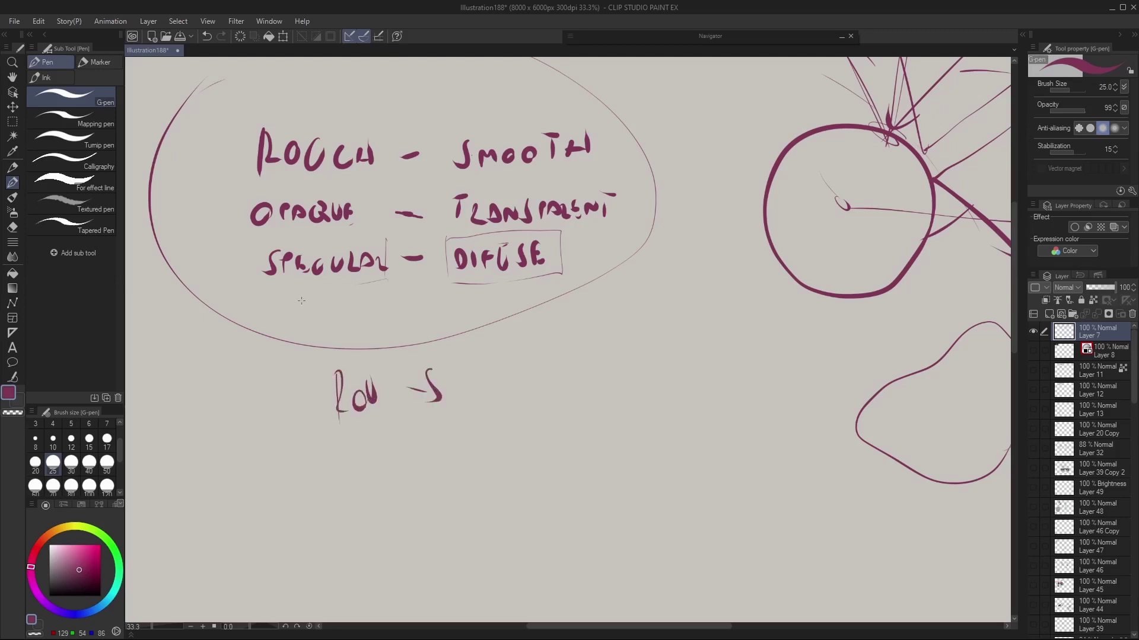
pyautogui.moveTo(253, 280); pyautogui.dragTo(344, 237)
pyautogui.moveTo(450, 414); pyautogui.dragTo(589, 418)
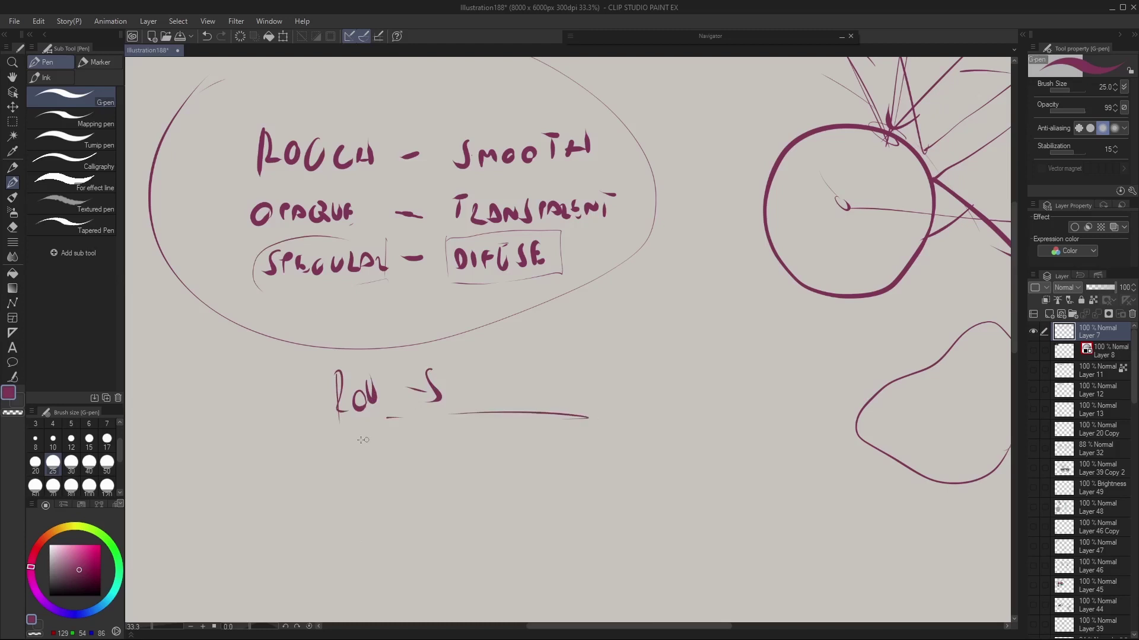
pyautogui.moveTo(382, 421)
pyautogui.mouseDown()
pyautogui.moveTo(326, 415)
pyautogui.moveTo(550, 399)
pyautogui.moveTo(333, 393)
pyautogui.mouseUp()
pyautogui.moveTo(452, 400)
pyautogui.mouseDown()
pyautogui.moveTo(292, 372)
pyautogui.moveTo(578, 448)
pyautogui.mouseUp()
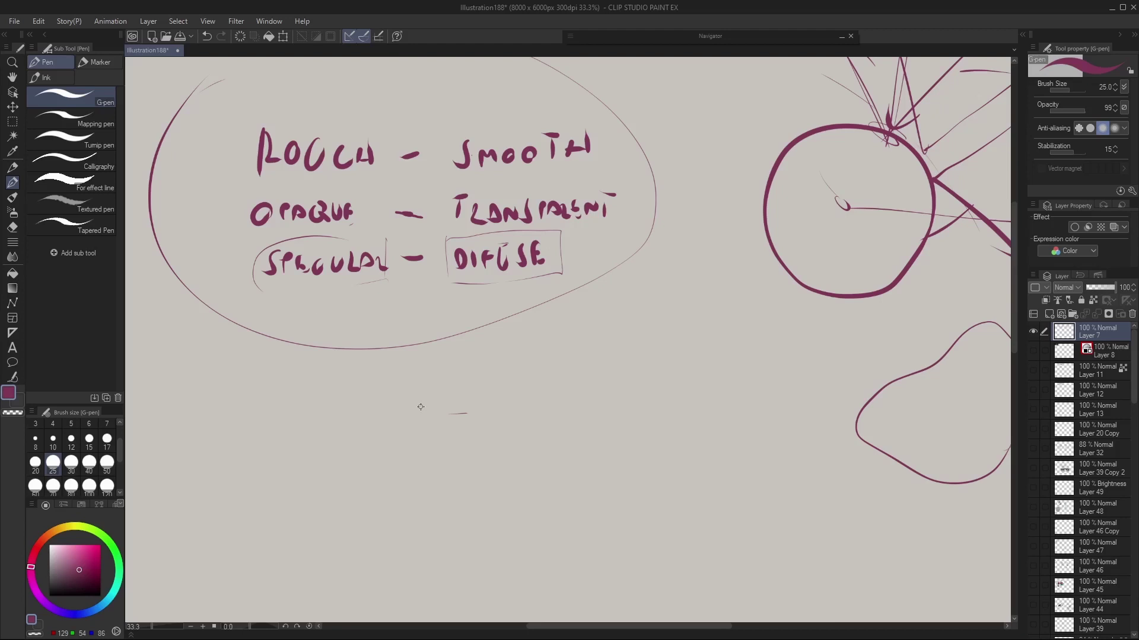
pyautogui.moveTo(388, 238); pyautogui.dragTo(391, 282)
pyautogui.moveTo(288, 279); pyautogui.dragTo(393, 281)
pyautogui.moveTo(752, 300)
pyautogui.mouseDown()
pyautogui.moveTo(749, 402)
pyautogui.moveTo(701, 414)
pyautogui.mouseUp()
pyautogui.moveTo(688, 288); pyautogui.dragTo(689, 395)
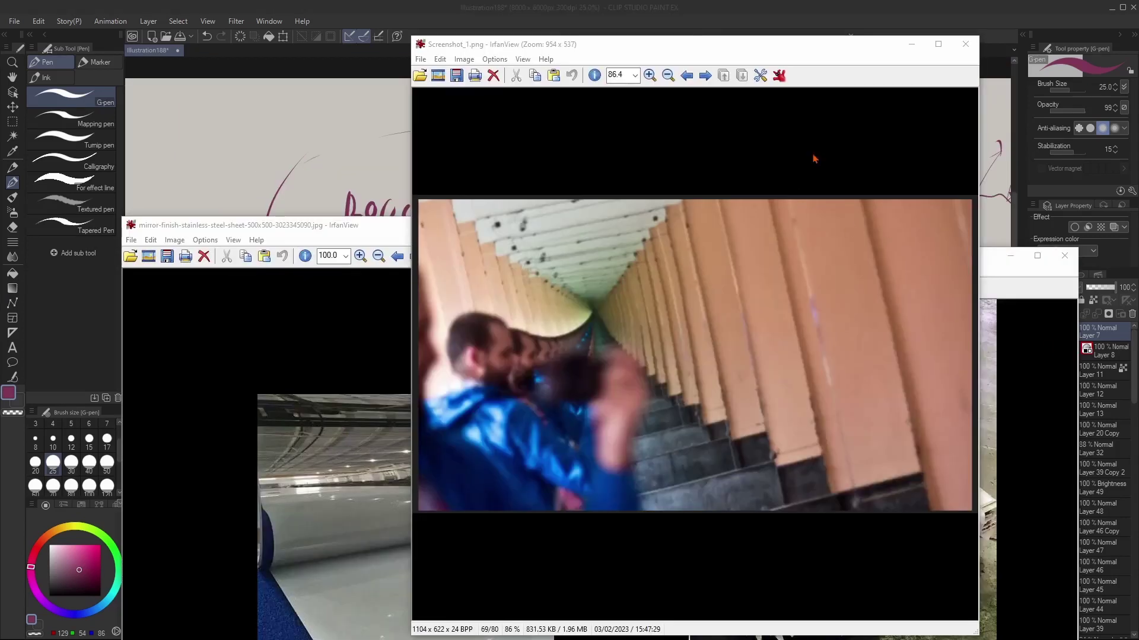
# - Bring the tunnel screenshot forward, mark its curve in yellow, then clear the mark
pyautogui.click(834, 59)
pyautogui.moveTo(619, 274); pyautogui.dragTo(621, 329)
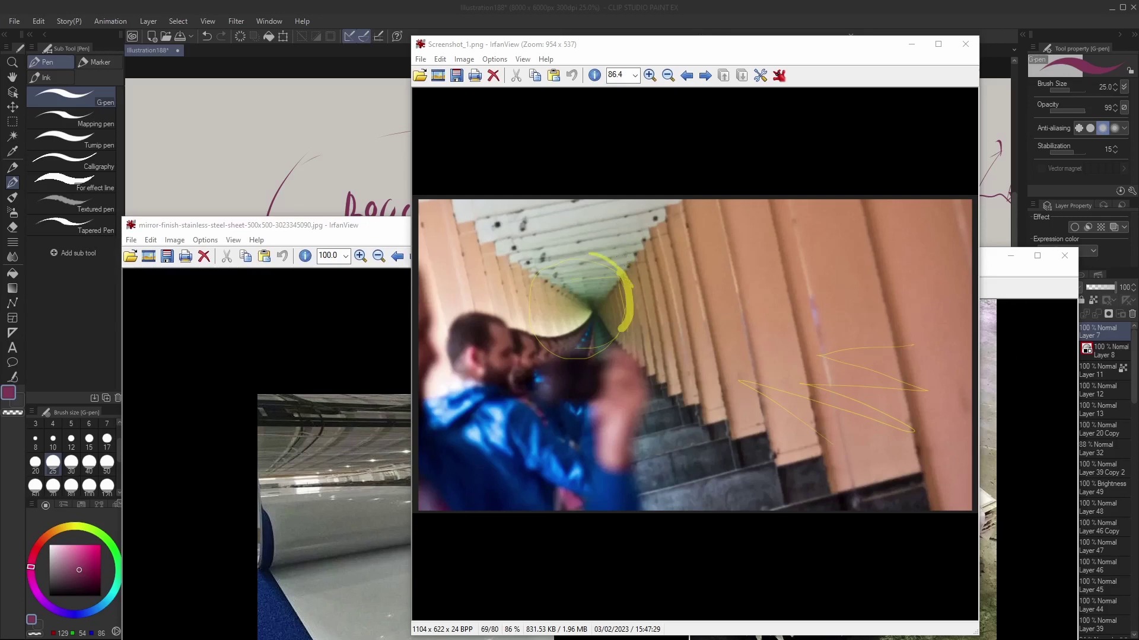
pyautogui.press('Escape')
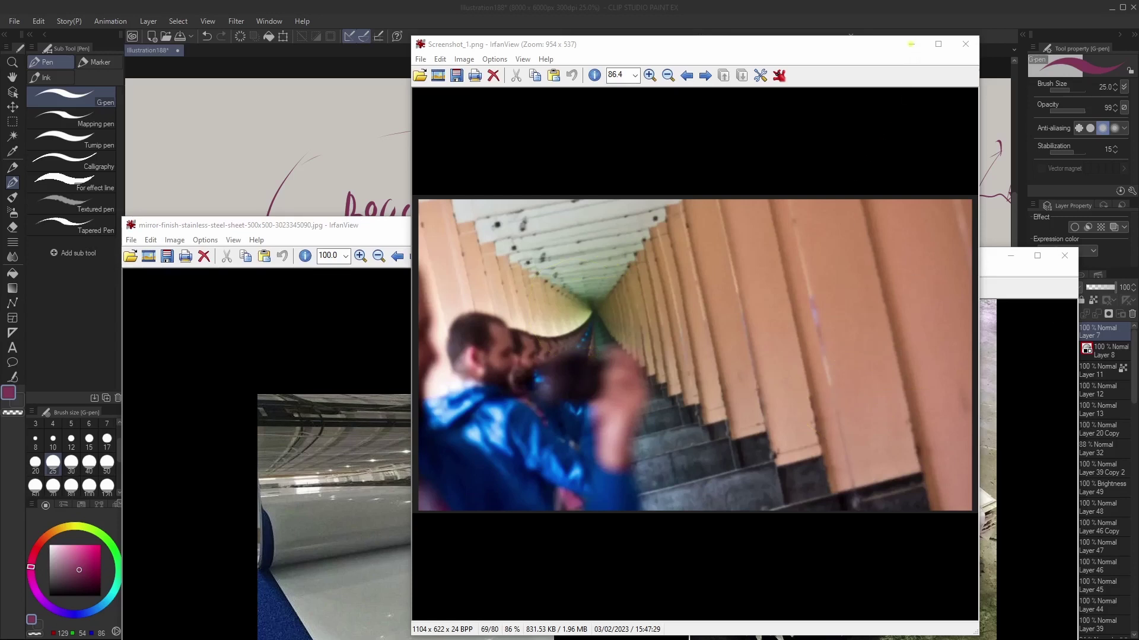
# - Minimize the tunnel screenshot and show the mirror-finish and aluminium plate photos side by side
pyautogui.click(911, 44)
pyautogui.moveTo(498, 226); pyautogui.dragTo(419, 106)
pyautogui.moveTo(762, 258); pyautogui.dragTo(794, 118)
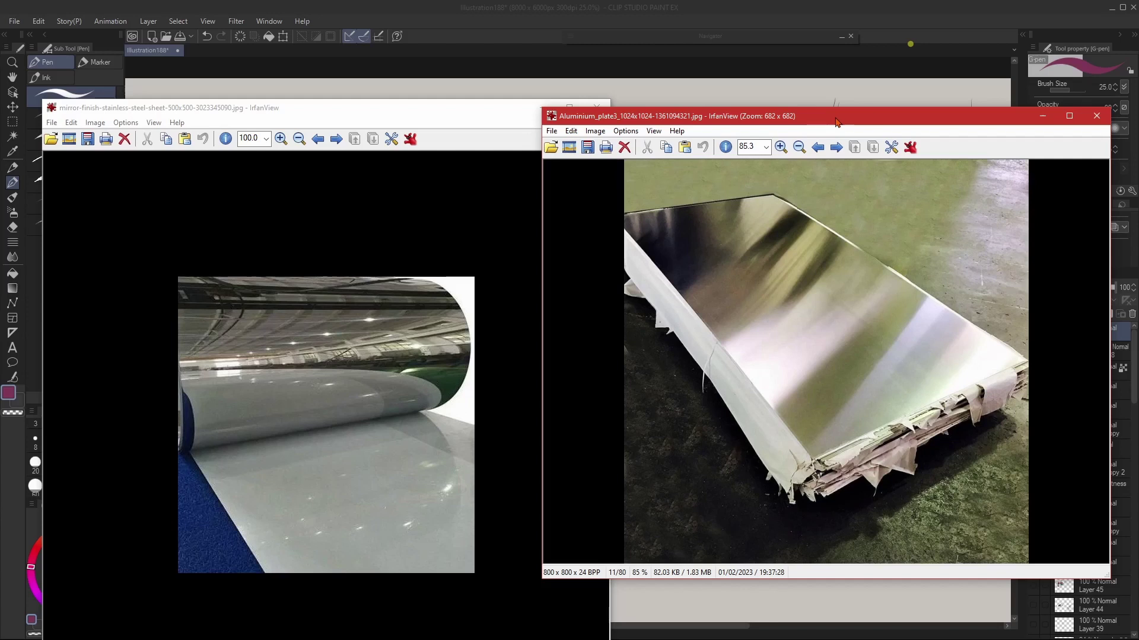
# - Draw pink strokes along the aluminium plate's edges and hatch its right-side reflection
pyautogui.moveTo(627, 224); pyautogui.dragTo(556, 203)
pyautogui.moveTo(634, 230)
pyautogui.mouseDown()
pyautogui.moveTo(682, 310)
pyautogui.moveTo(761, 391)
pyautogui.moveTo(601, 220)
pyautogui.moveTo(780, 185)
pyautogui.mouseUp()
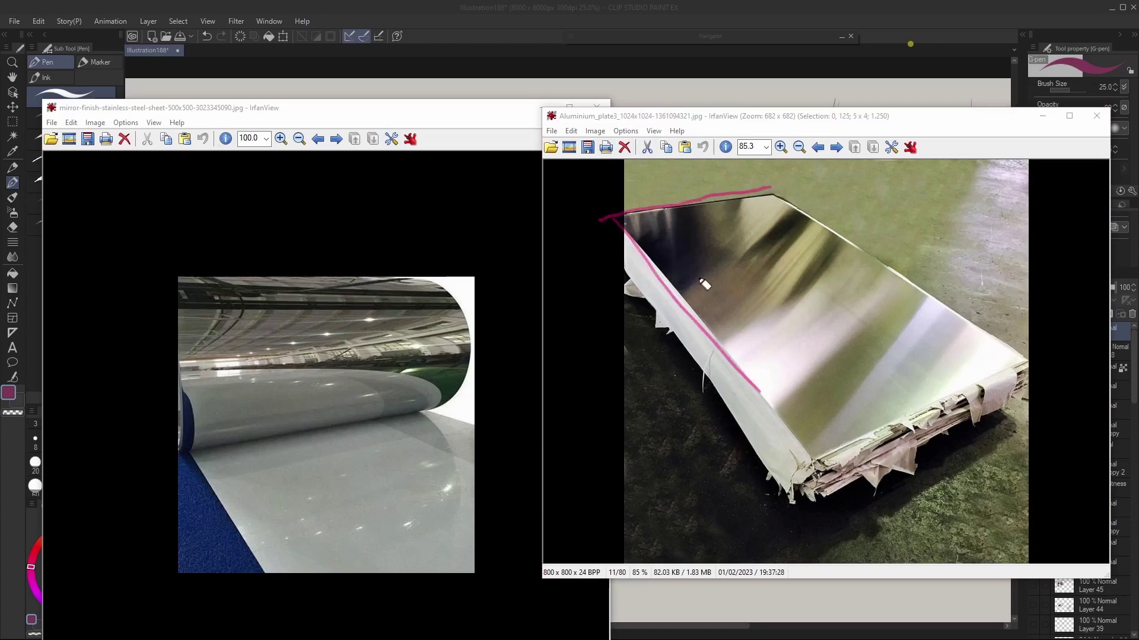
pyautogui.moveTo(704, 336); pyautogui.dragTo(742, 388)
pyautogui.moveTo(737, 344); pyautogui.dragTo(755, 392)
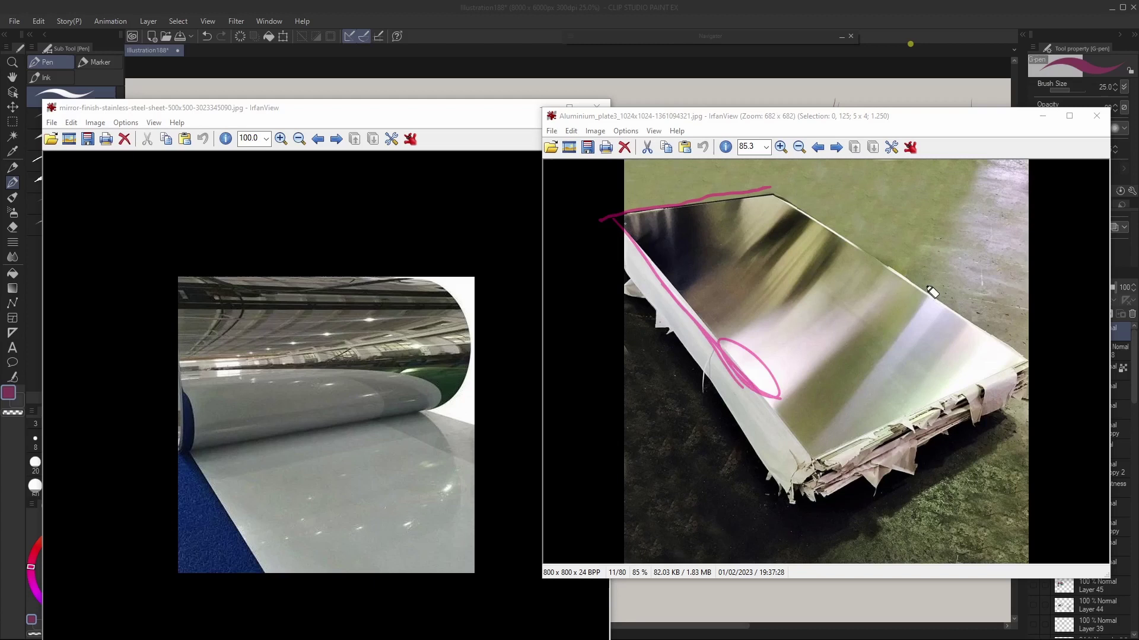
pyautogui.moveTo(949, 306); pyautogui.dragTo(890, 390)
pyautogui.moveTo(926, 286)
pyautogui.mouseDown()
pyautogui.moveTo(882, 350)
pyautogui.moveTo(921, 348)
pyautogui.moveTo(895, 369)
pyautogui.mouseUp()
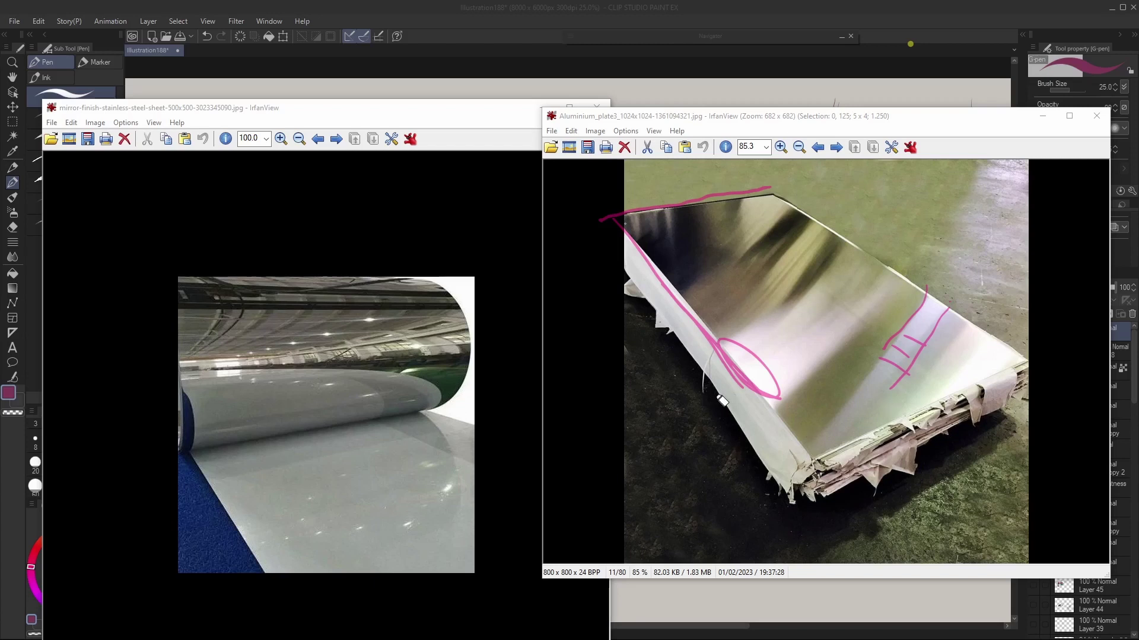
pyautogui.moveTo(801, 206); pyautogui.dragTo(748, 253)
pyautogui.moveTo(815, 209)
pyautogui.mouseDown()
pyautogui.moveTo(793, 238)
pyautogui.moveTo(798, 220)
pyautogui.mouseUp()
pyautogui.moveTo(689, 274)
pyautogui.mouseDown()
pyautogui.moveTo(698, 196)
pyautogui.moveTo(712, 255)
pyautogui.moveTo(673, 306)
pyautogui.mouseUp()
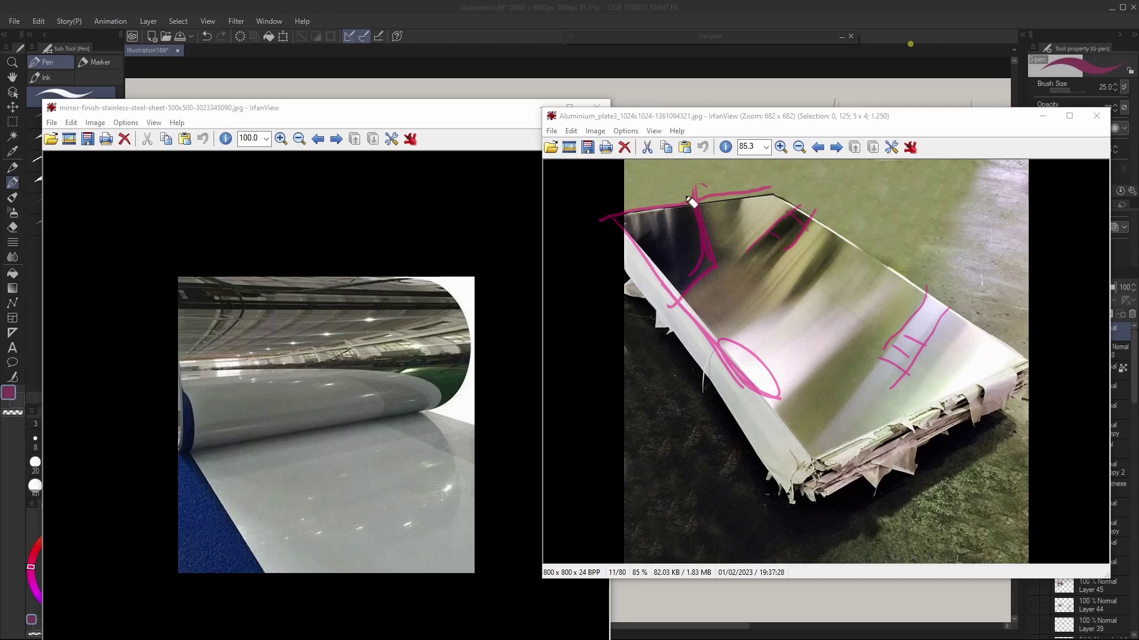
# - Erase the markings except the line along the plate's top edge
pyautogui.click(758, 378)
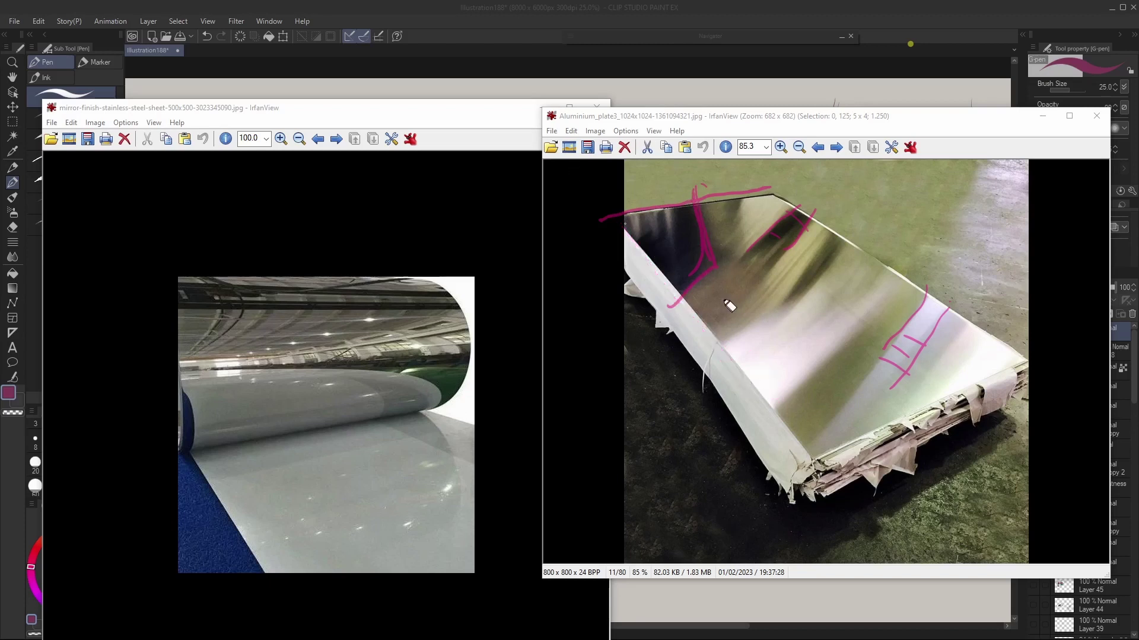
pyautogui.moveTo(730, 305)
pyautogui.mouseDown()
pyautogui.moveTo(704, 267)
pyautogui.moveTo(776, 224)
pyautogui.moveTo(817, 235)
pyautogui.mouseUp()
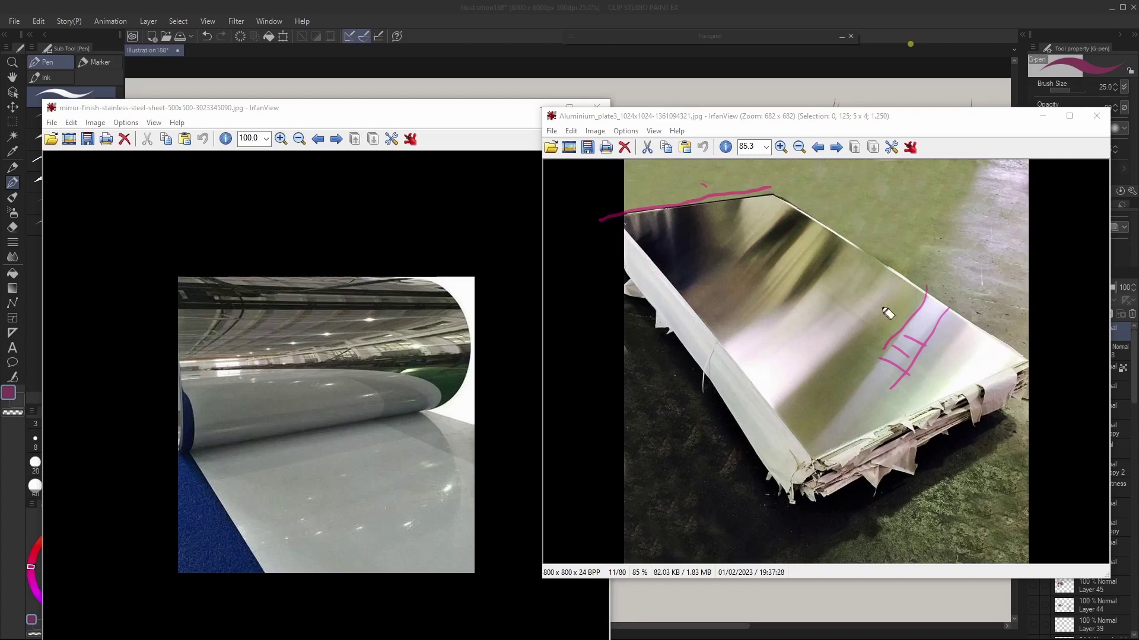
pyautogui.moveTo(887, 313); pyautogui.dragTo(940, 401)
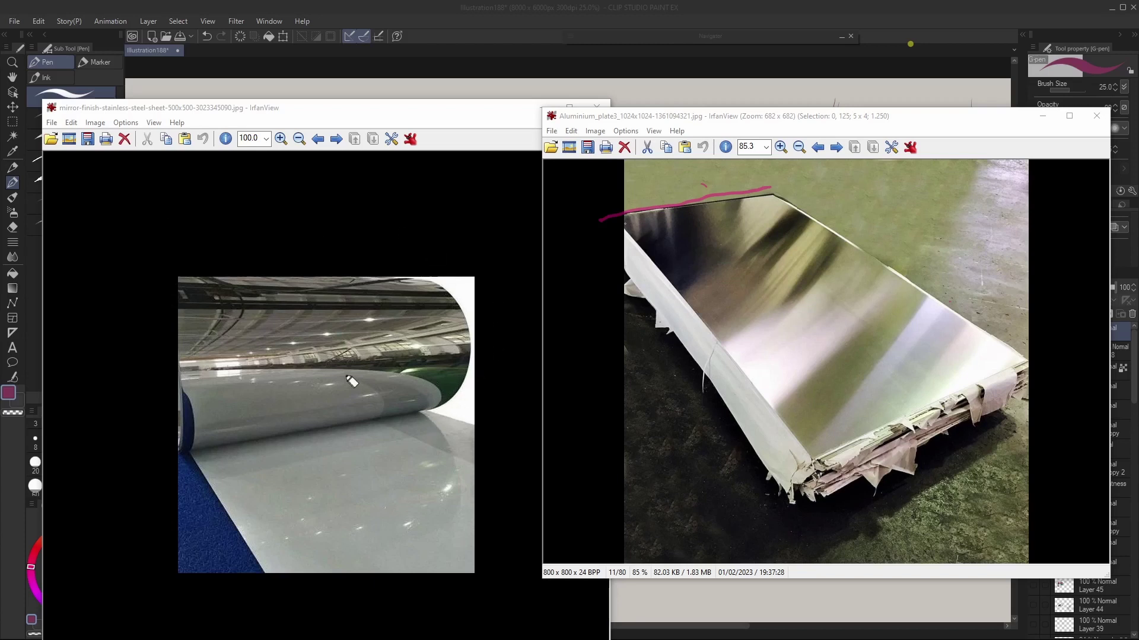
# - Trace the steel roll's lower edge and upper part, and tick its reflection in pink
pyautogui.moveTo(434, 422)
pyautogui.mouseDown()
pyautogui.moveTo(397, 373)
pyautogui.moveTo(278, 371)
pyautogui.mouseUp()
pyautogui.moveTo(214, 356); pyautogui.dragTo(445, 329)
pyautogui.moveTo(298, 350); pyautogui.dragTo(300, 368)
pyautogui.moveTo(307, 349); pyautogui.dragTo(317, 369)
pyautogui.moveTo(323, 348); pyautogui.dragTo(325, 367)
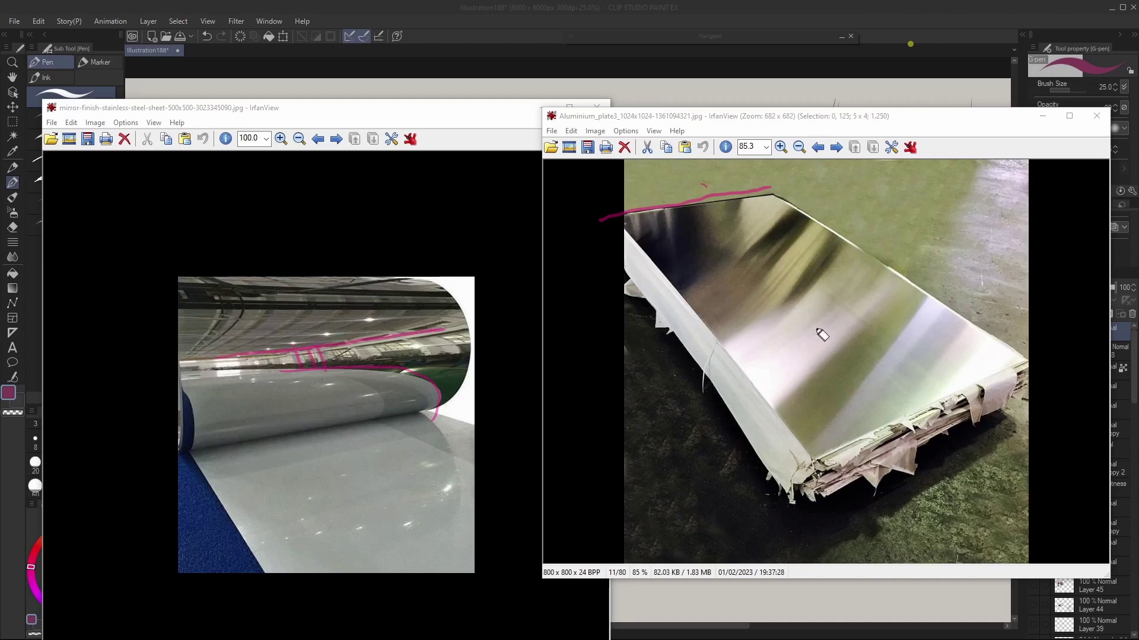
# - Circle the aluminium plate's highlight and draw magenta linking lines and crosses by the steel image
pyautogui.moveTo(987, 400)
pyautogui.mouseDown()
pyautogui.moveTo(864, 323)
pyautogui.moveTo(996, 394)
pyautogui.mouseUp()
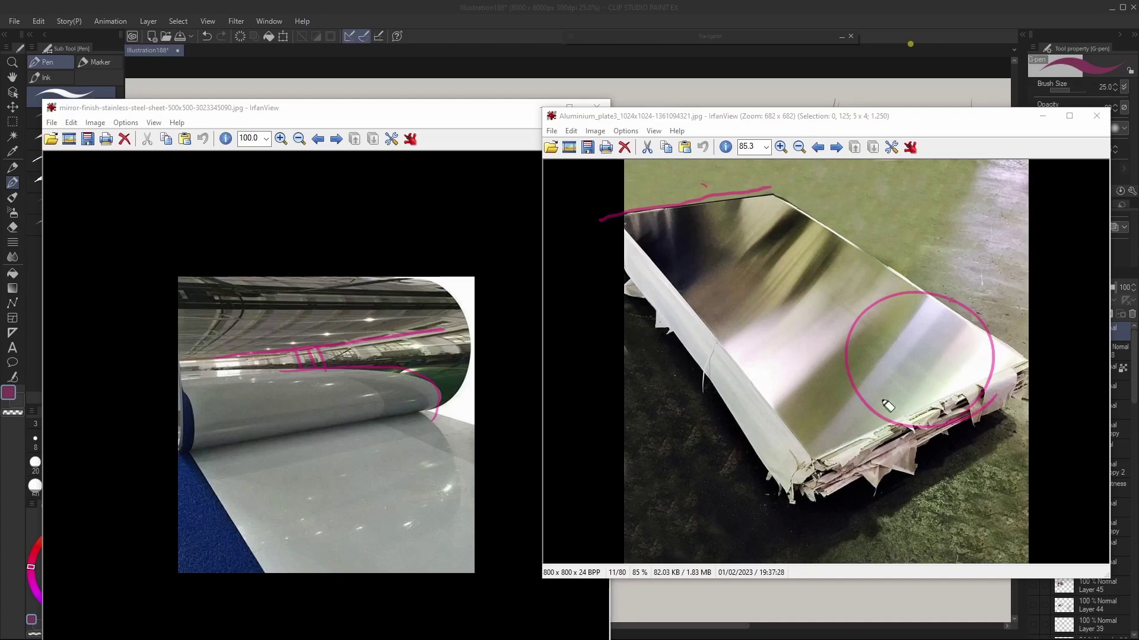
pyautogui.moveTo(706, 361); pyautogui.dragTo(569, 357)
pyautogui.moveTo(451, 359); pyautogui.dragTo(501, 358)
pyautogui.moveTo(459, 346); pyautogui.dragTo(494, 344)
pyautogui.moveTo(469, 363); pyautogui.dragTo(480, 380)
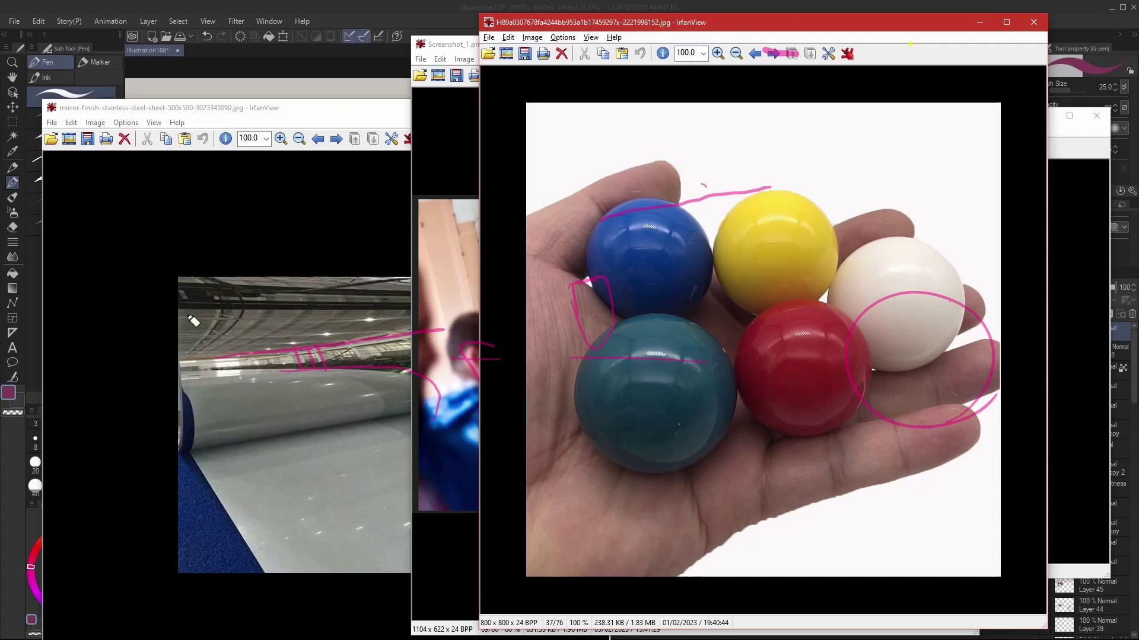
# - Loop the teal, blue, yellow and red balls in pink, then undo the steel-image strokes
pyautogui.moveTo(735, 379)
pyautogui.mouseDown()
pyautogui.moveTo(733, 363)
pyautogui.moveTo(713, 461)
pyautogui.mouseUp()
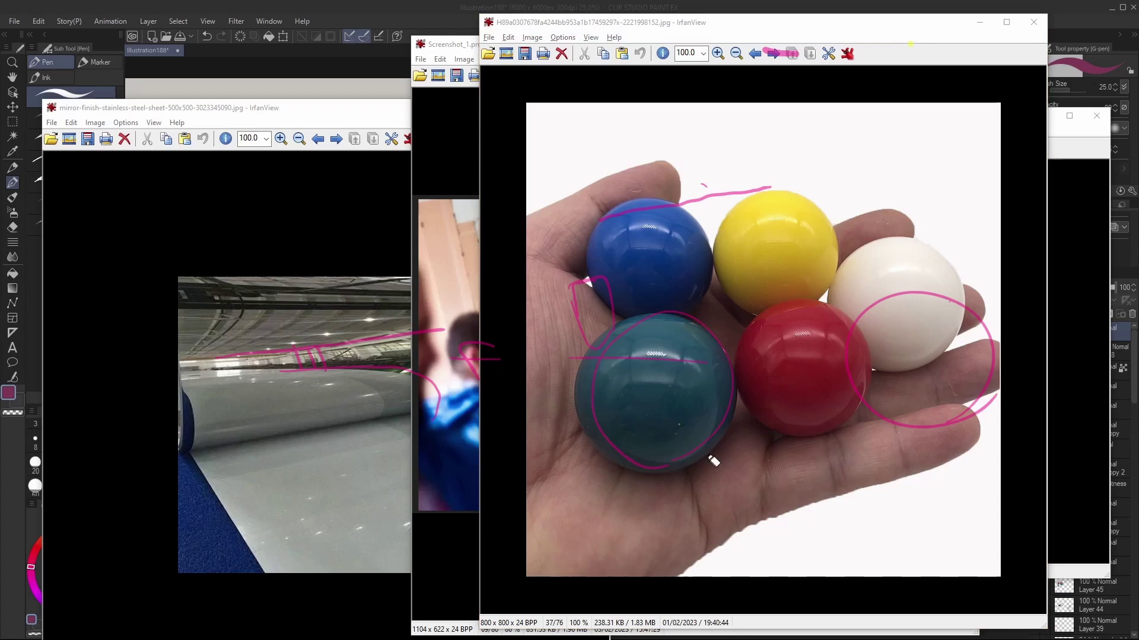
pyautogui.moveTo(688, 316); pyautogui.dragTo(589, 259)
pyautogui.moveTo(831, 261); pyautogui.dragTo(821, 296)
pyautogui.moveTo(865, 386); pyautogui.dragTo(827, 442)
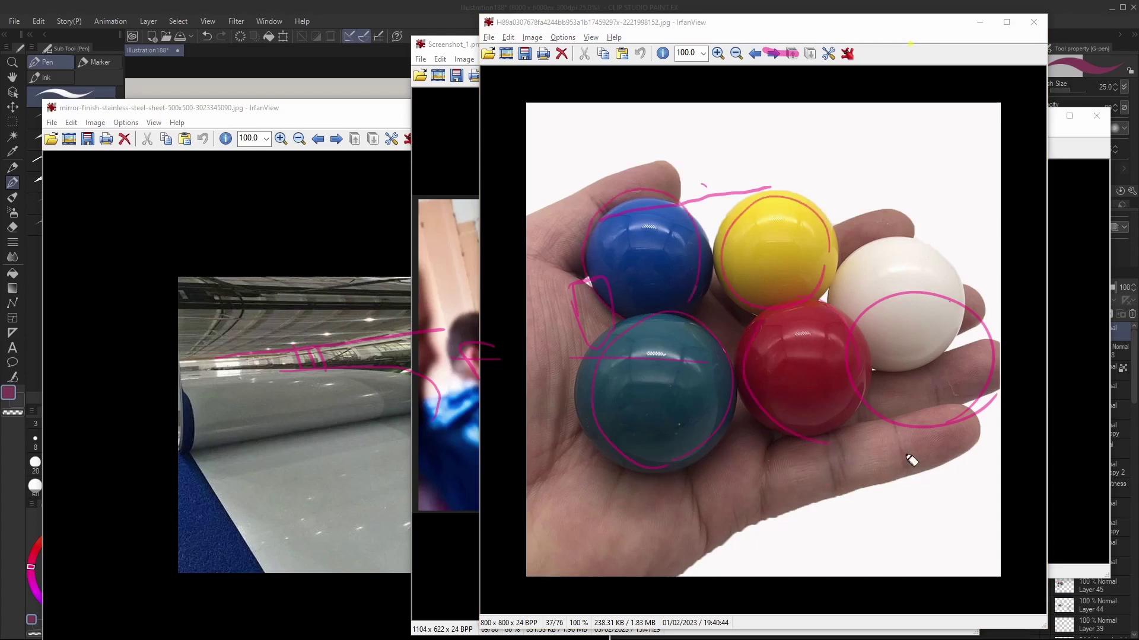
pyautogui.moveTo(872, 391); pyautogui.dragTo(745, 386)
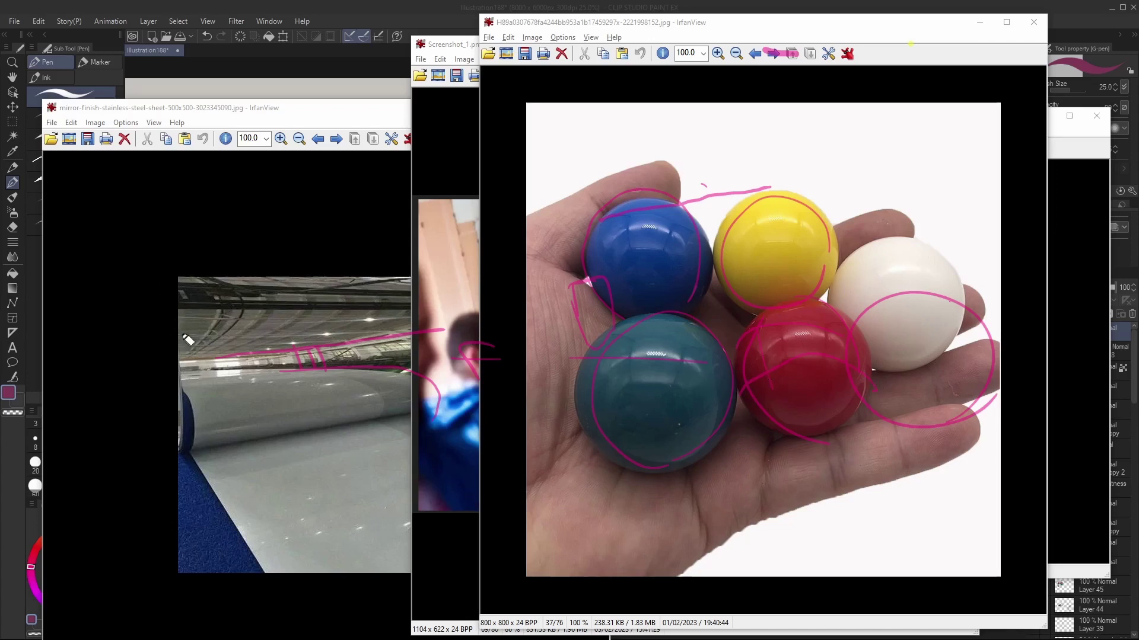
pyautogui.hotkey('ctrl', 'z')
pyautogui.hotkey('ctrl', 'z')
pyautogui.hotkey('ctrl', 'z')
pyautogui.hotkey('ctrl', 'z')
pyautogui.hotkey('ctrl', 'z')
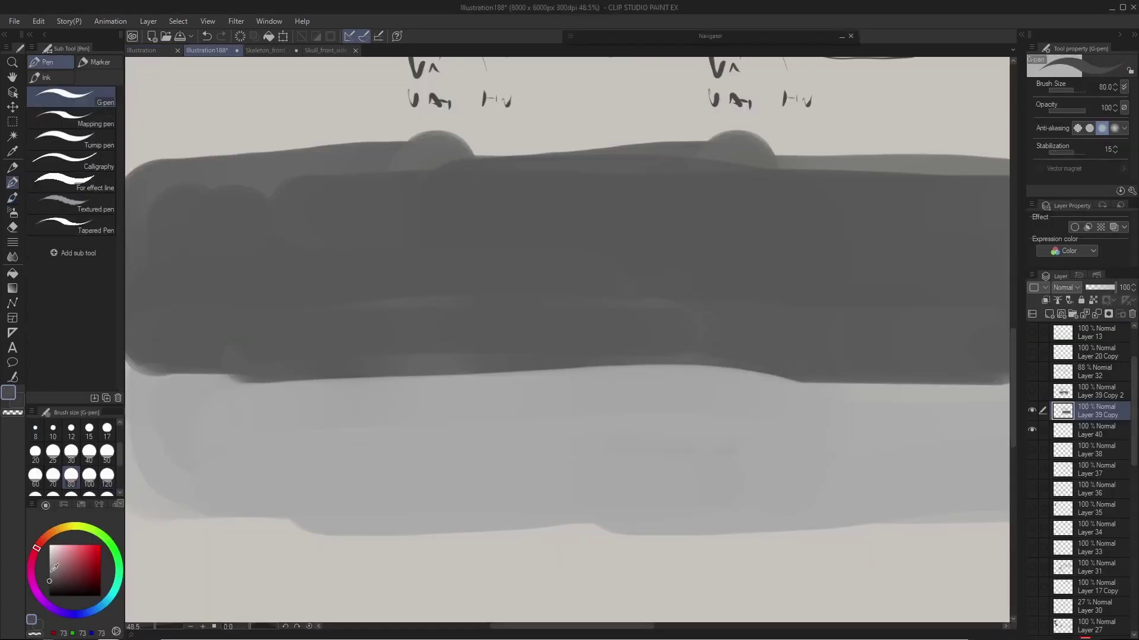
# - Block in a grey disc and shade its lower half dark with a smaller brush
pyautogui.moveTo(415, 296); pyautogui.dragTo(356, 361)
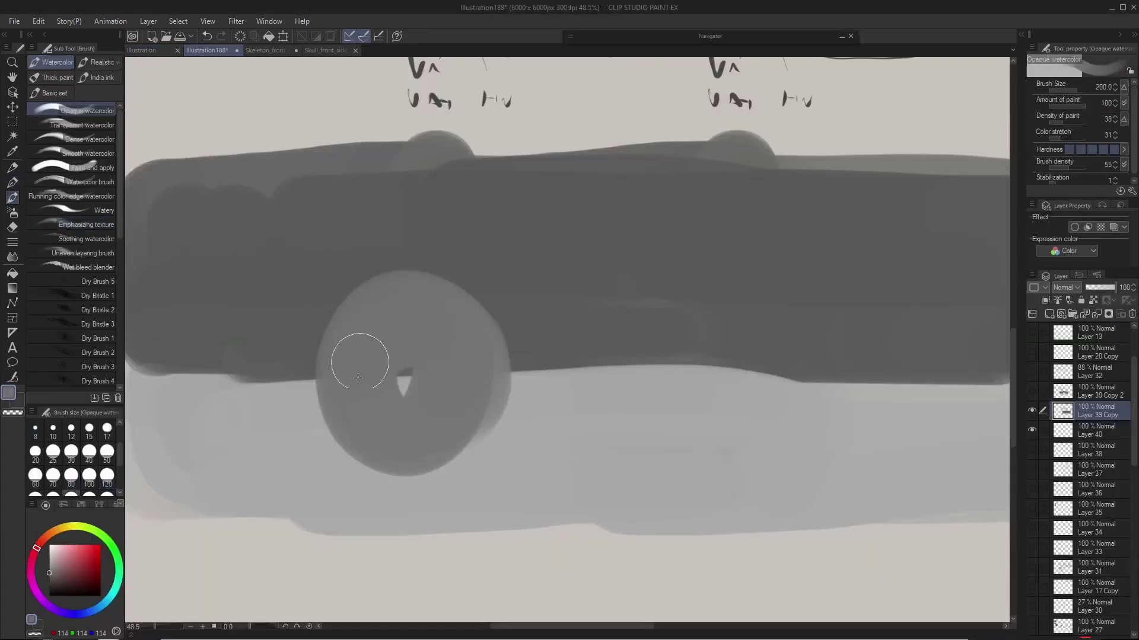
pyautogui.click(107, 451)
pyautogui.moveTo(348, 318); pyautogui.dragTo(482, 424)
pyautogui.moveTo(332, 355); pyautogui.dragTo(486, 450)
pyautogui.moveTo(332, 386); pyautogui.dragTo(510, 439)
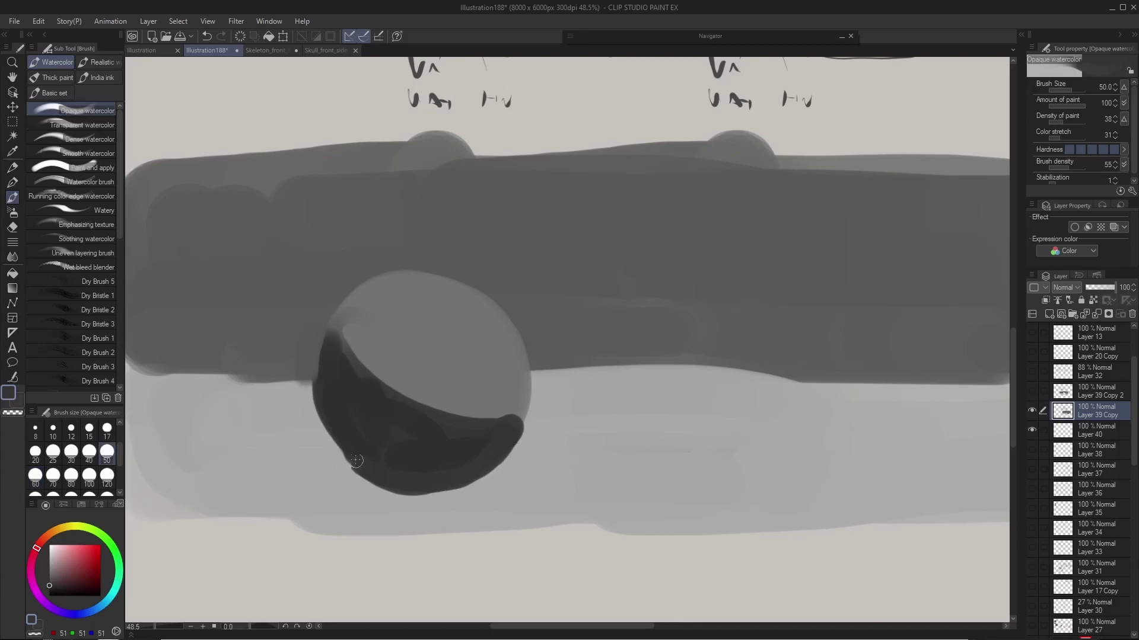
# - Paint lighter grey bands across the sphere's middle and lower half
pyautogui.click(50, 573)
pyautogui.moveTo(344, 320); pyautogui.dragTo(518, 395)
pyautogui.moveTo(332, 356); pyautogui.dragTo(522, 415)
pyautogui.moveTo(338, 379); pyautogui.dragTo(486, 439)
# - Paint a bright highlight across the sphere's top with a smaller brush
pyautogui.press('[')
pyautogui.press('[')
pyautogui.click(49, 557)
pyautogui.moveTo(410, 315); pyautogui.dragTo(504, 344)
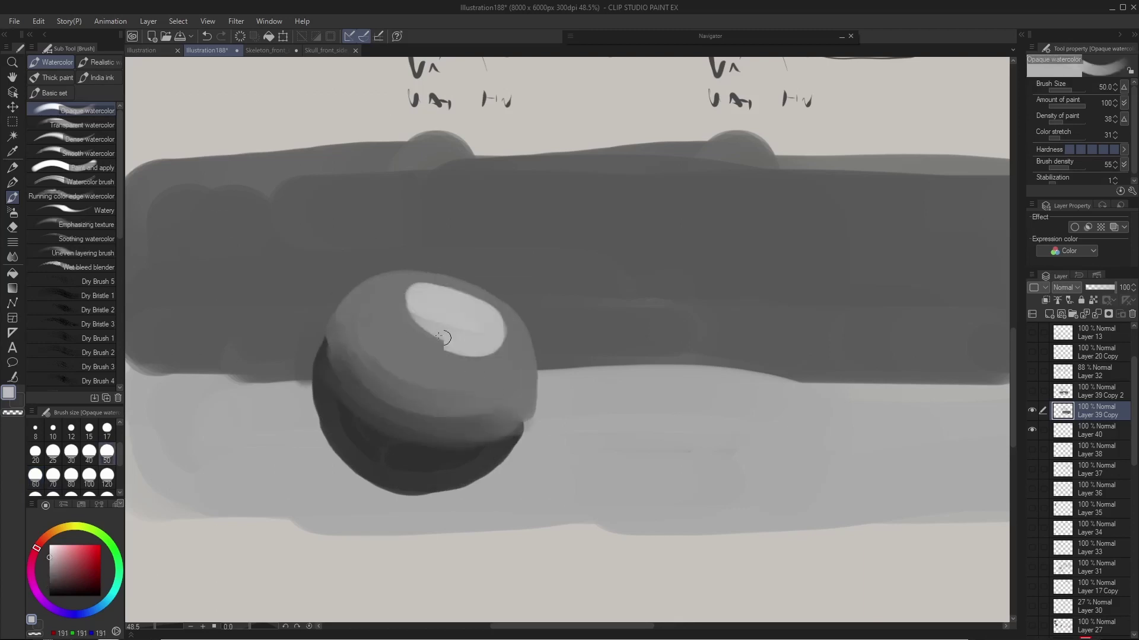
pyautogui.moveTo(374, 320)
pyautogui.mouseDown()
pyautogui.moveTo(460, 290)
pyautogui.moveTo(381, 313)
pyautogui.moveTo(510, 356)
pyautogui.moveTo(475, 315)
pyautogui.mouseUp()
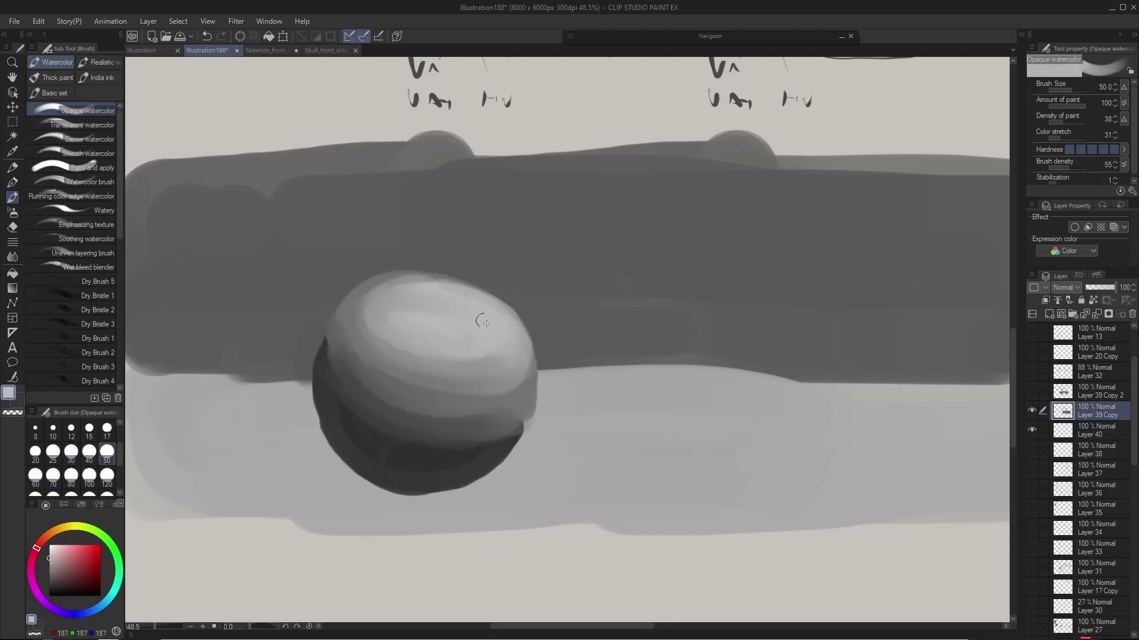
# - Deepen the sphere's right edge and lower band with a dark shadow grey
pyautogui.press(']')
pyautogui.press(']')
pyautogui.keyDown('alt'); pyautogui.click(425, 369); pyautogui.keyUp('alt')
pyautogui.keyDown('alt'); pyautogui.click(519, 430); pyautogui.keyUp('alt')
pyautogui.moveTo(519, 430)
pyautogui.mouseDown()
pyautogui.moveTo(539, 394)
pyautogui.moveTo(475, 439)
pyautogui.moveTo(350, 385)
pyautogui.mouseUp()
pyautogui.press(']')
pyautogui.press(']')
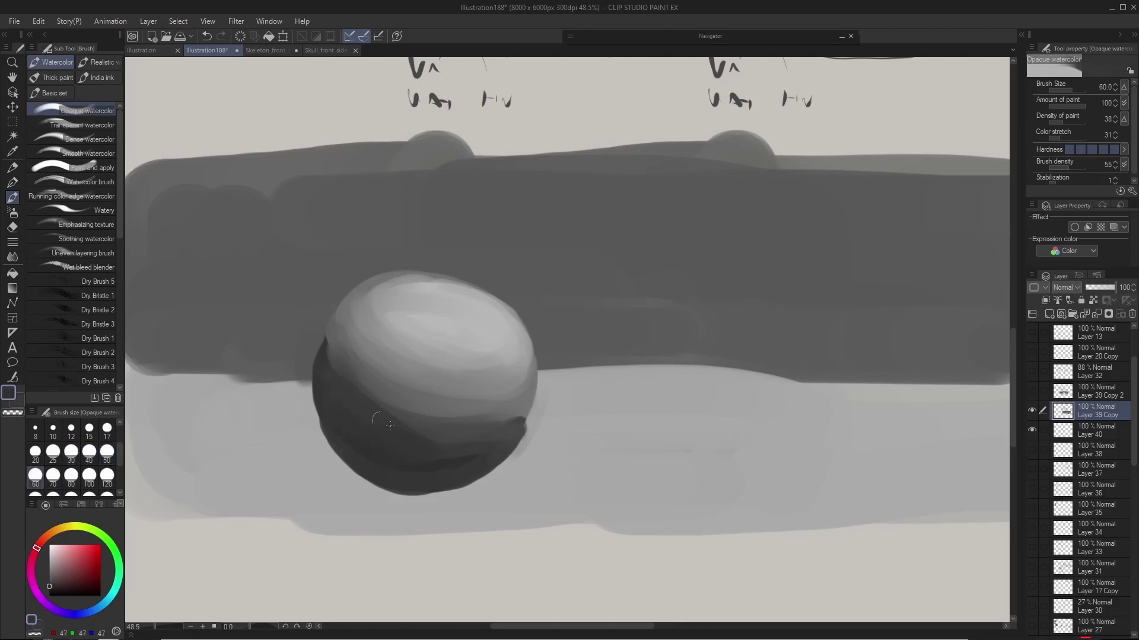
pyautogui.moveTo(474, 439); pyautogui.dragTo(360, 375)
# - Smooth over the dark notch on the sphere's right edge
pyautogui.press('[')
pyautogui.keyDown('alt'); pyautogui.click(433, 329); pyautogui.keyUp('alt')
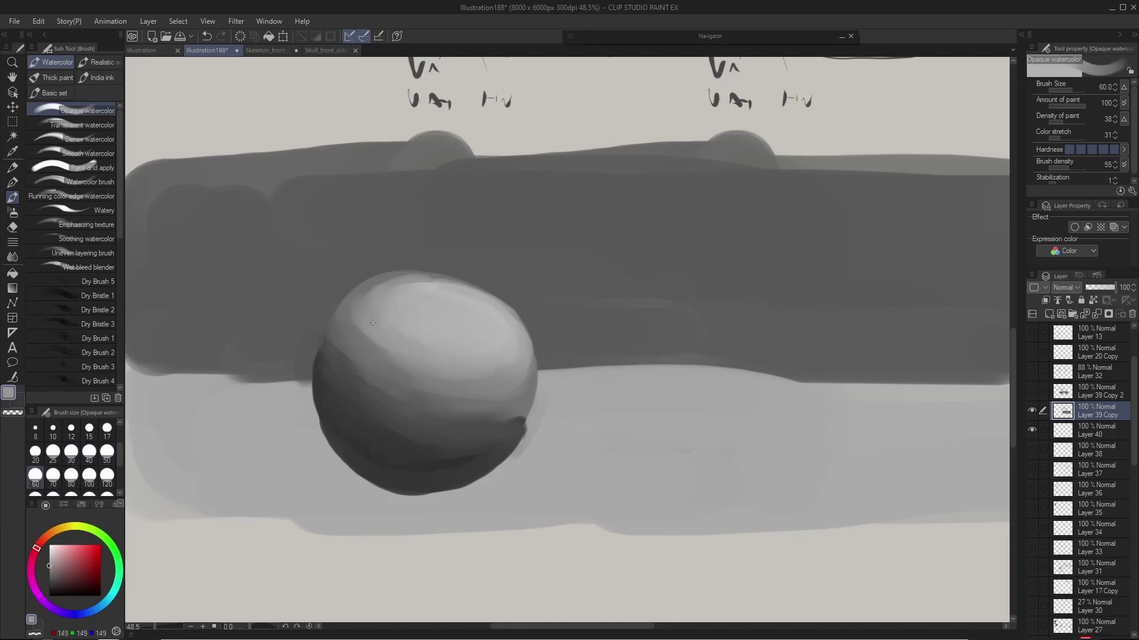
pyautogui.press('[')
pyautogui.keyDown('alt'); pyautogui.click(431, 443); pyautogui.keyUp('alt')
pyautogui.press('[')
pyautogui.moveTo(534, 400); pyautogui.dragTo(498, 430)
# - Soften the sphere's upper right and top, blending the top tones
pyautogui.keyDown('alt'); pyautogui.click(442, 452); pyautogui.keyUp('alt')
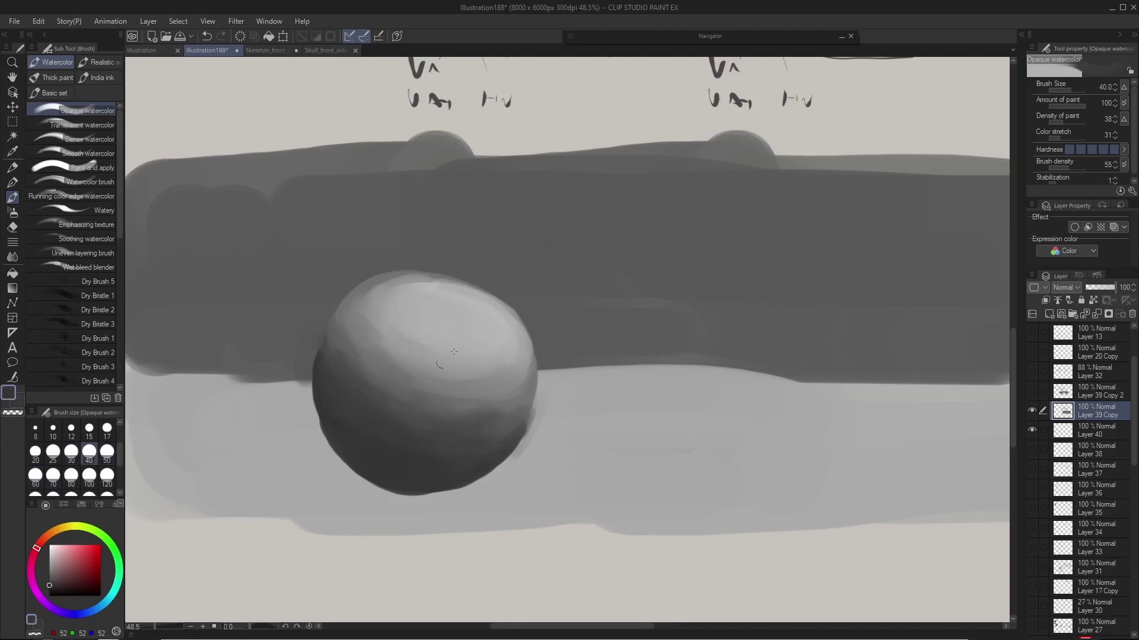
pyautogui.press(']')
pyautogui.keyDown('alt'); pyautogui.click(339, 357); pyautogui.keyUp('alt')
pyautogui.press('[')
pyautogui.press('[')
pyautogui.moveTo(510, 308); pyautogui.dragTo(465, 362)
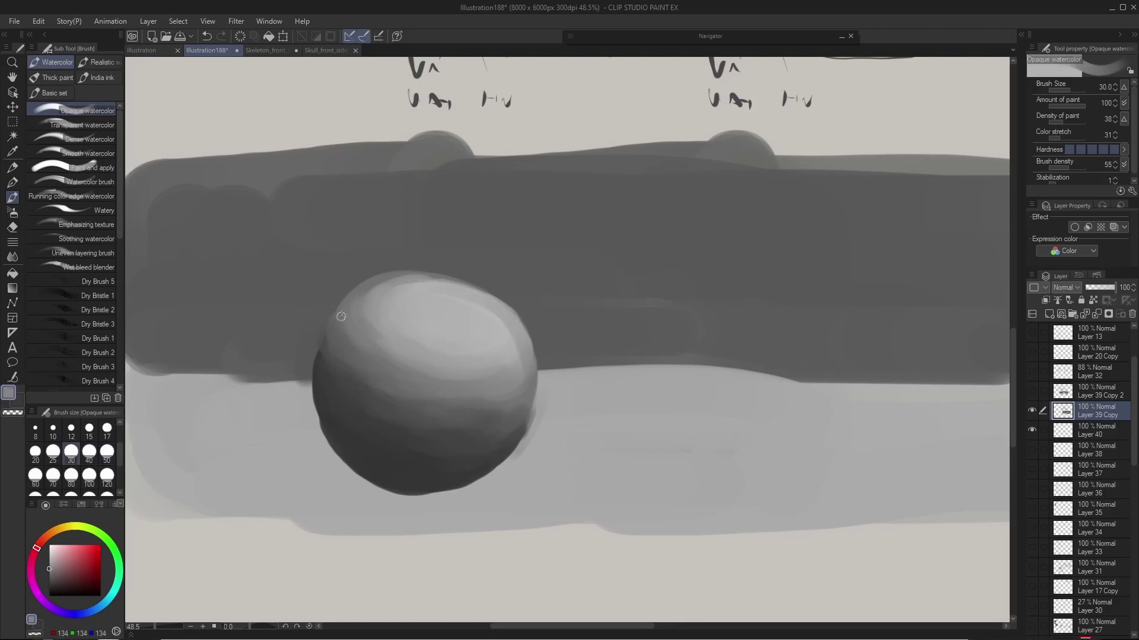
pyautogui.press(']')
pyautogui.moveTo(371, 293); pyautogui.dragTo(439, 285)
pyautogui.press(']')
pyautogui.moveTo(383, 356); pyautogui.dragTo(451, 377)
# - Blend mid-grey into the sphere's lower left, ending with brush size 25
pyautogui.keyDown('alt'); pyautogui.click(476, 396); pyautogui.keyUp('alt')
pyautogui.keyDown('alt'); pyautogui.click(332, 393); pyautogui.keyUp('alt')
pyautogui.moveTo(329, 392)
pyautogui.mouseDown()
pyautogui.moveTo(347, 444)
pyautogui.moveTo(374, 415)
pyautogui.moveTo(355, 448)
pyautogui.moveTo(468, 477)
pyautogui.moveTo(335, 415)
pyautogui.moveTo(469, 469)
pyautogui.moveTo(459, 413)
pyautogui.mouseUp()
pyautogui.keyDown('alt'); pyautogui.click(355, 442); pyautogui.keyUp('alt')
pyautogui.press('[')
pyautogui.keyDown('alt'); pyautogui.click(330, 394); pyautogui.keyUp('alt')
pyautogui.press('[')
pyautogui.press('[')
pyautogui.keyDown('alt'); pyautogui.click(361, 393); pyautogui.keyUp('alt')
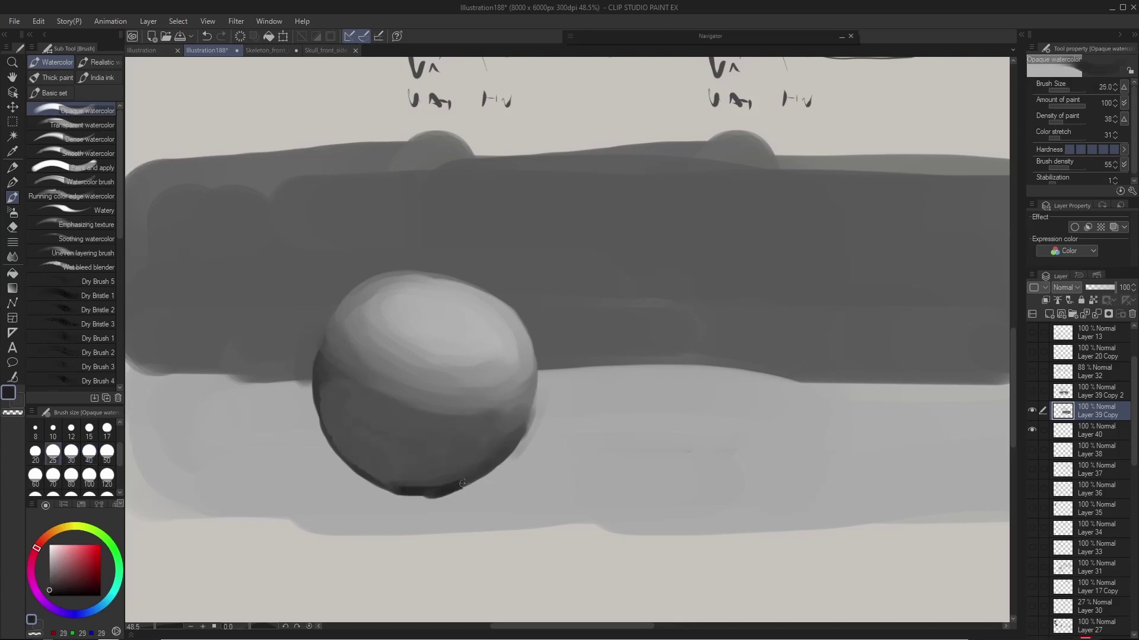
# - Darken the sphere's bottom rim, right edge and left band
pyautogui.moveTo(462, 483); pyautogui.dragTo(398, 487)
pyautogui.keyDown('alt'); pyautogui.click(504, 450); pyautogui.keyUp('alt')
pyautogui.moveTo(504, 450); pyautogui.dragTo(502, 437)
pyautogui.moveTo(323, 379)
pyautogui.mouseDown()
pyautogui.moveTo(379, 347)
pyautogui.moveTo(376, 374)
pyautogui.mouseUp()
pyautogui.keyDown('alt'); pyautogui.click(361, 379); pyautogui.keyUp('alt')
pyautogui.moveTo(525, 409); pyautogui.dragTo(460, 420)
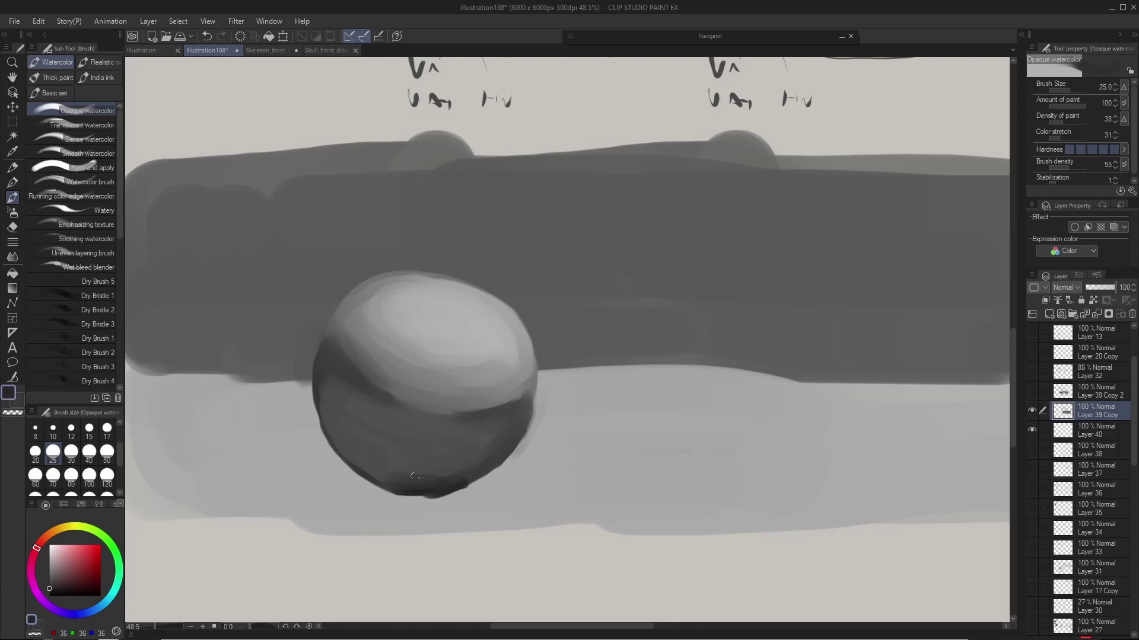
# - Refine the sphere's right edge and lighten its top edge
pyautogui.keyDown('alt'); pyautogui.click(348, 310); pyautogui.keyUp('alt')
pyautogui.moveTo(522, 394); pyautogui.dragTo(531, 433)
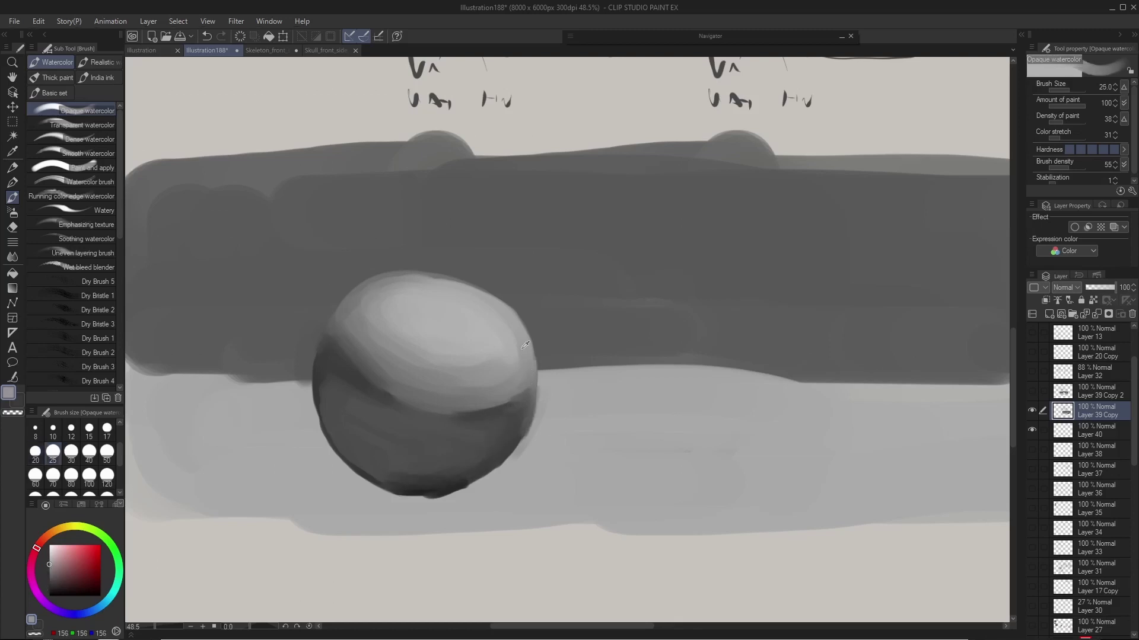
pyautogui.moveTo(525, 341); pyautogui.dragTo(430, 285)
pyautogui.keyDown('alt'); pyautogui.click(401, 288); pyautogui.keyUp('alt')
# - Paint a dark cast shadow under the sphere, extending its left edge
pyautogui.keyDown('alt'); pyautogui.click(427, 495); pyautogui.keyUp('alt')
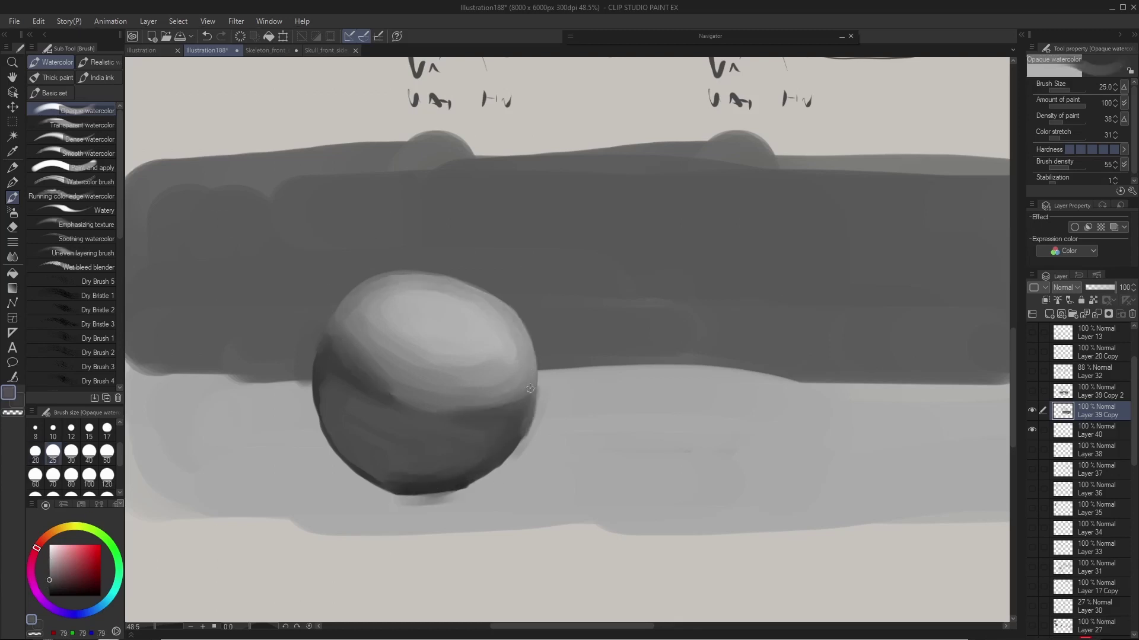
pyautogui.moveTo(504, 466)
pyautogui.mouseDown()
pyautogui.moveTo(266, 483)
pyautogui.moveTo(366, 503)
pyautogui.moveTo(510, 483)
pyautogui.moveTo(386, 501)
pyautogui.moveTo(355, 488)
pyautogui.moveTo(314, 505)
pyautogui.mouseUp()
pyautogui.keyDown('alt'); pyautogui.click(386, 486); pyautogui.keyUp('alt')
pyautogui.keyDown('alt'); pyautogui.click(372, 510); pyautogui.keyUp('alt')
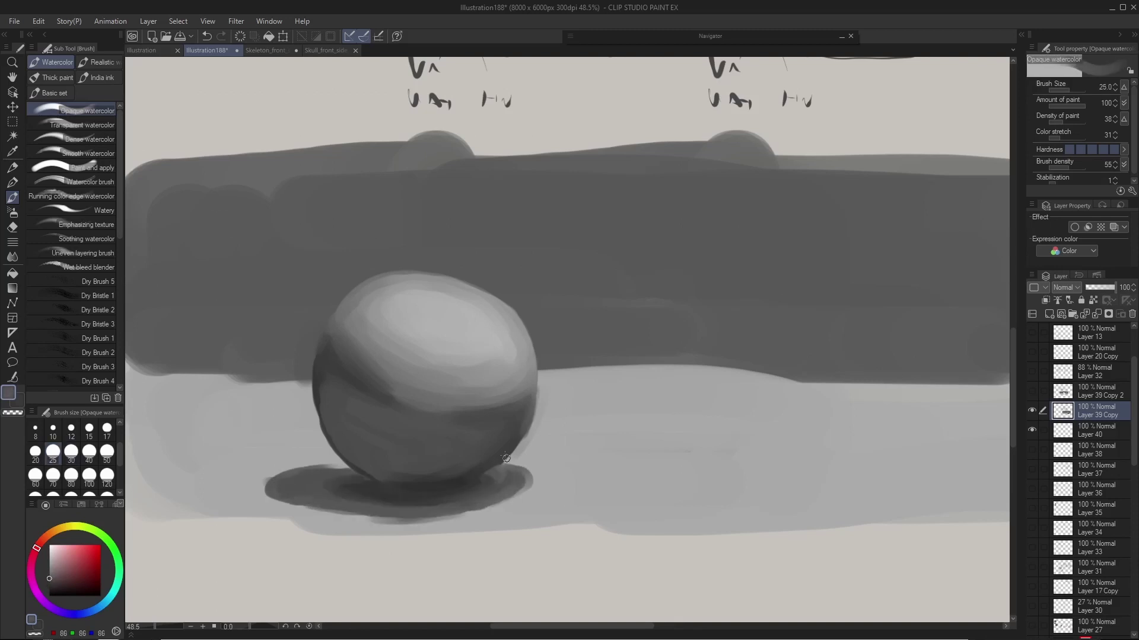
pyautogui.moveTo(267, 475); pyautogui.dragTo(285, 510)
# - Add a bright highlight on the sphere's top
pyautogui.keyDown('alt'); pyautogui.click(296, 558); pyautogui.keyUp('alt')
pyautogui.moveTo(427, 309); pyautogui.dragTo(471, 318)
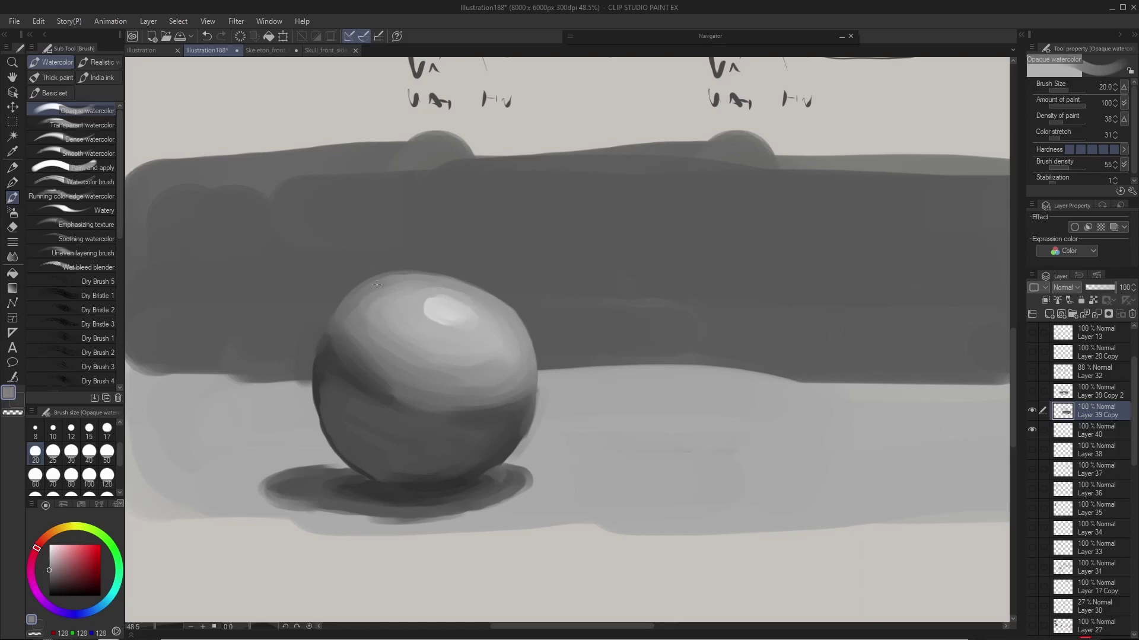
pyautogui.press(']')
pyautogui.keyDown('alt'); pyautogui.click(333, 369); pyautogui.keyUp('alt')
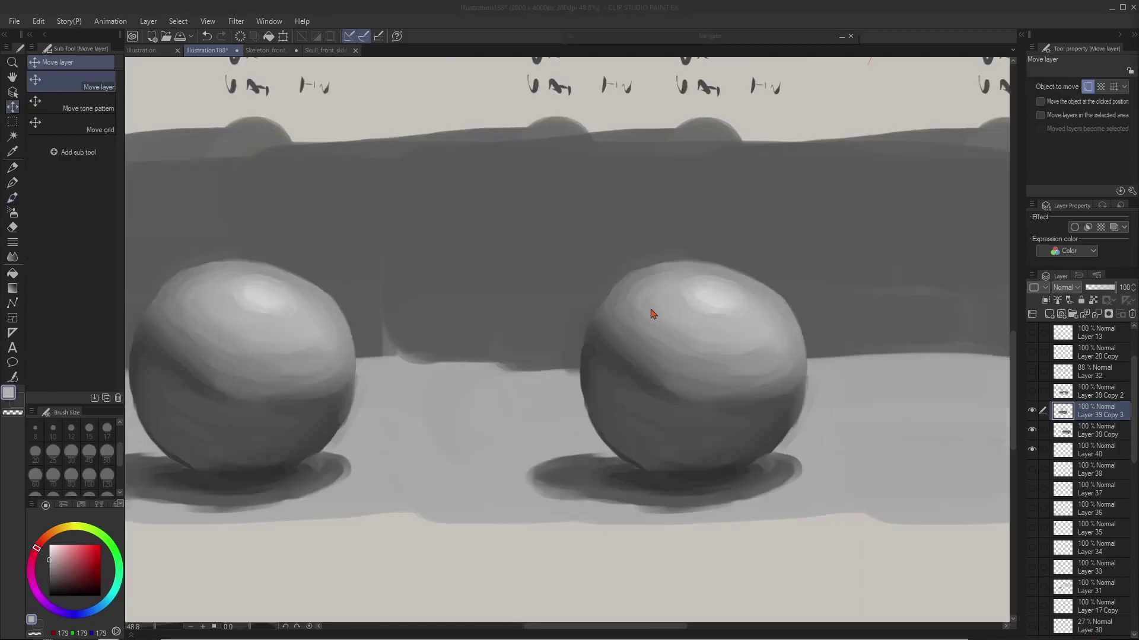
# - Paint a light reflection band across the right sphere's lower half
pyautogui.moveTo(609, 384)
pyautogui.mouseDown()
pyautogui.moveTo(633, 456)
pyautogui.moveTo(617, 445)
pyautogui.moveTo(782, 427)
pyautogui.mouseUp()
pyautogui.click(49, 583)
pyautogui.click(49, 573)
pyautogui.moveTo(628, 403); pyautogui.dragTo(741, 415)
pyautogui.moveTo(770, 451); pyautogui.dragTo(623, 406)
# - Lighten the right sphere's left rim and darken its upper-right and lower-right edges
pyautogui.moveTo(587, 344); pyautogui.dragTo(610, 450)
pyautogui.keyDown('alt'); pyautogui.click(747, 307); pyautogui.keyUp('alt')
pyautogui.keyDown('alt'); pyautogui.click(736, 359); pyautogui.keyUp('alt')
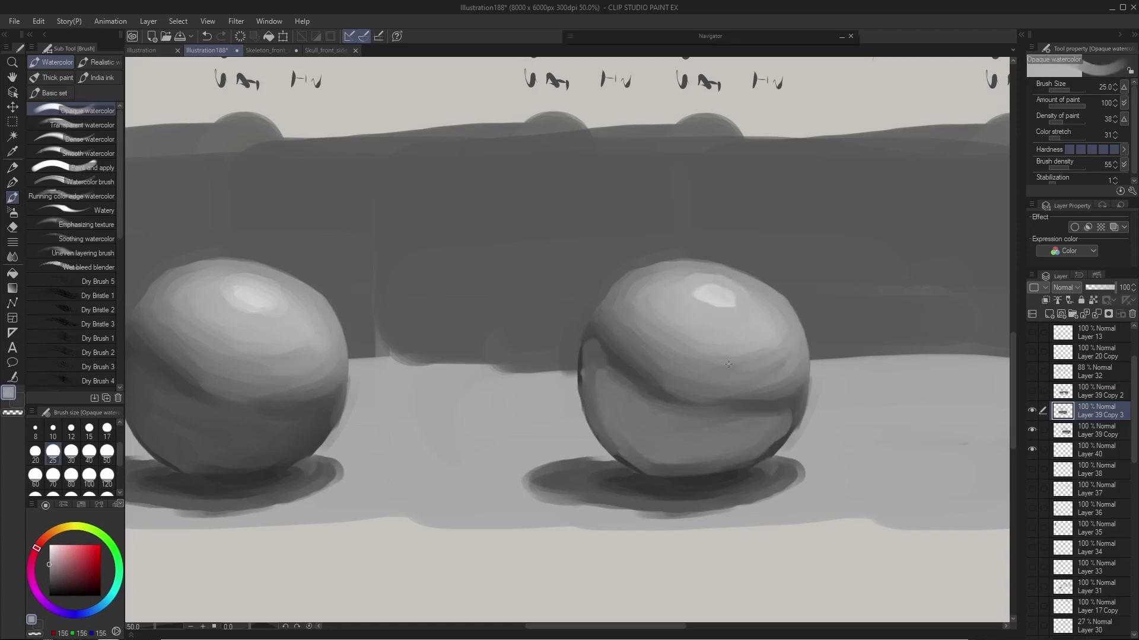
pyautogui.moveTo(786, 323); pyautogui.dragTo(765, 355)
pyautogui.keyDown('alt'); pyautogui.click(765, 438); pyautogui.keyUp('alt')
pyautogui.moveTo(782, 415); pyautogui.dragTo(753, 466)
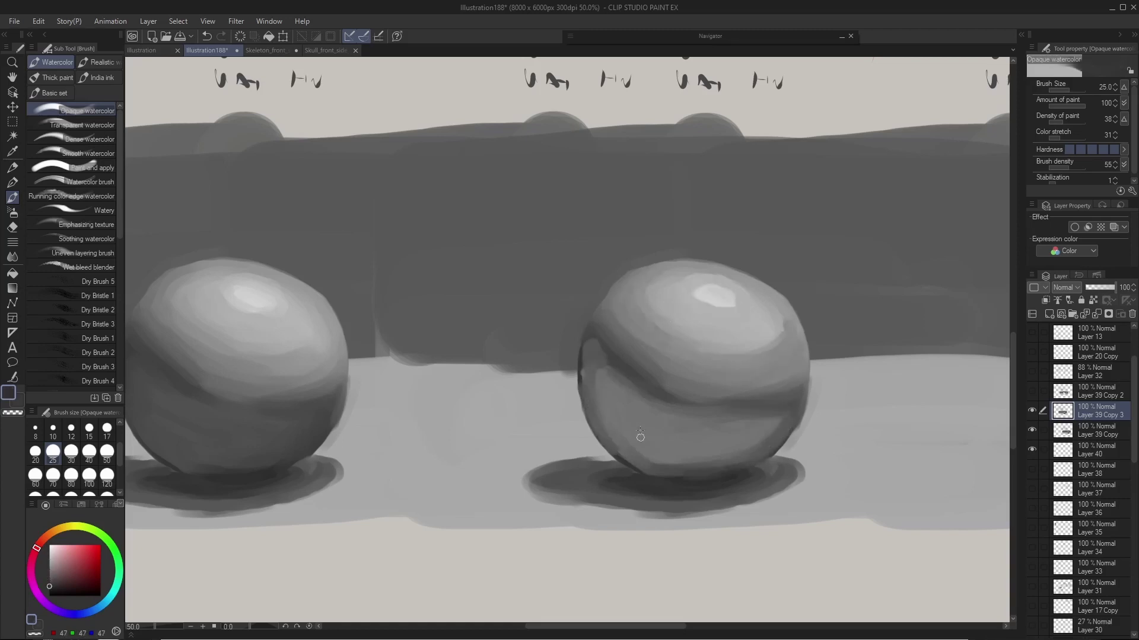
# - Repaint the right sphere's left rim with a deeper dark band
pyautogui.moveTo(578, 349)
pyautogui.mouseDown()
pyautogui.moveTo(599, 427)
pyautogui.moveTo(619, 437)
pyautogui.mouseUp()
pyautogui.keyDown('alt'); pyautogui.click(318, 405); pyautogui.keyUp('alt')
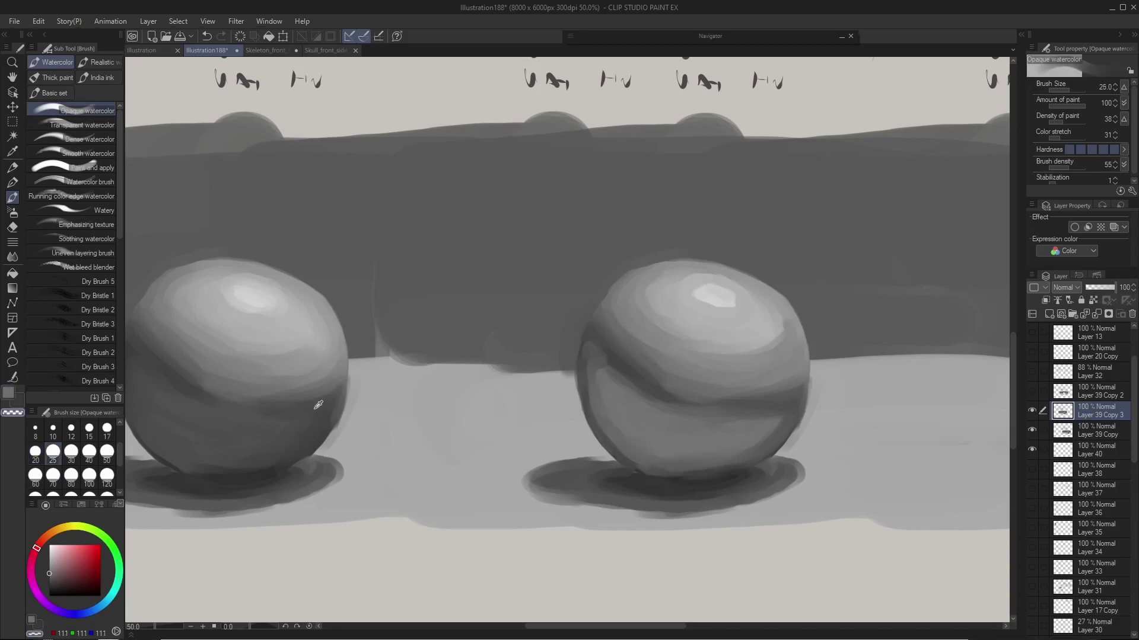
pyautogui.moveTo(630, 379); pyautogui.dragTo(599, 427)
pyautogui.keyDown('alt'); pyautogui.click(617, 416); pyautogui.keyUp('alt')
pyautogui.moveTo(599, 382); pyautogui.dragTo(629, 436)
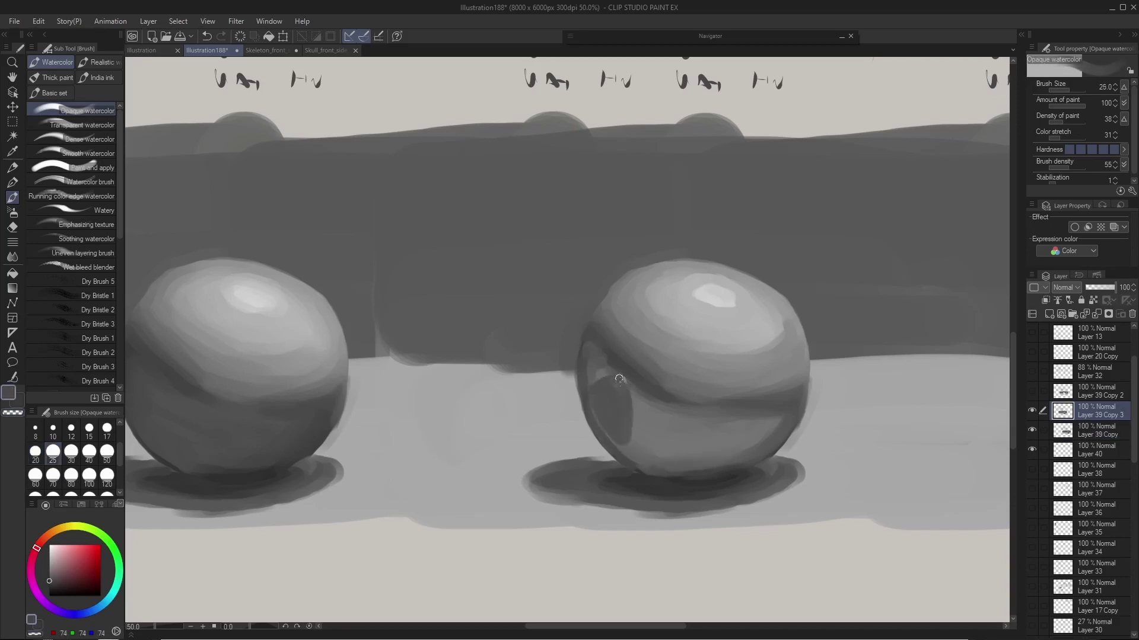
pyautogui.press('[')
# - Add light strokes along the left rim and draw a red arc over the highlight
pyautogui.keyDown('alt'); pyautogui.click(598, 371); pyautogui.keyUp('alt')
pyautogui.moveTo(595, 355); pyautogui.dragTo(601, 382)
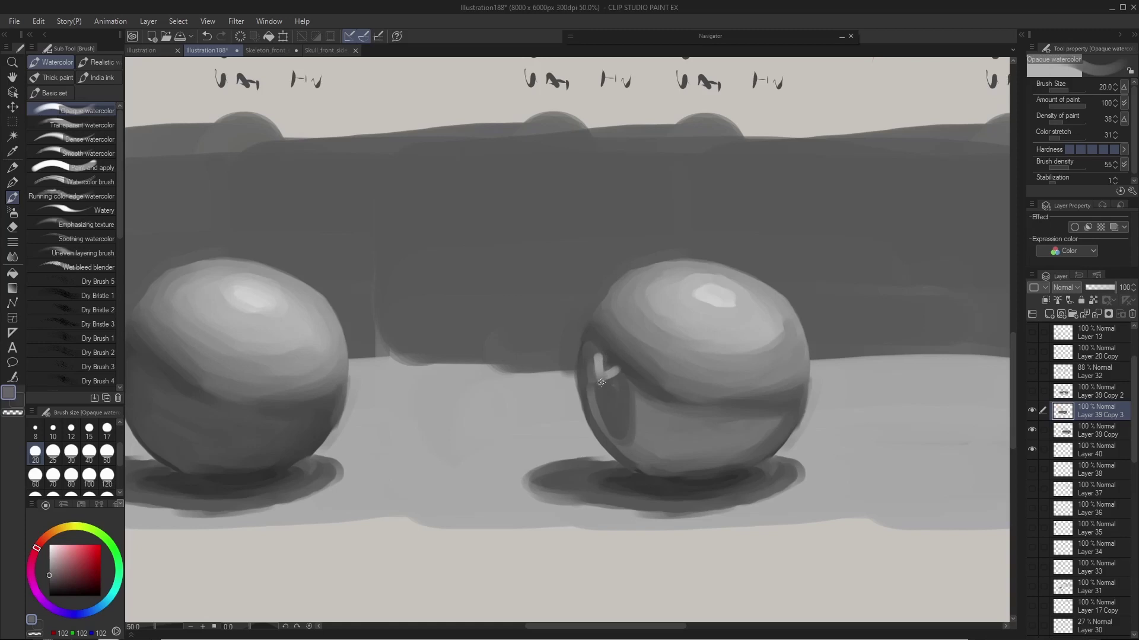
pyautogui.keyDown('alt'); pyautogui.click(625, 422); pyautogui.keyUp('alt')
pyautogui.moveTo(625, 424); pyautogui.dragTo(600, 397)
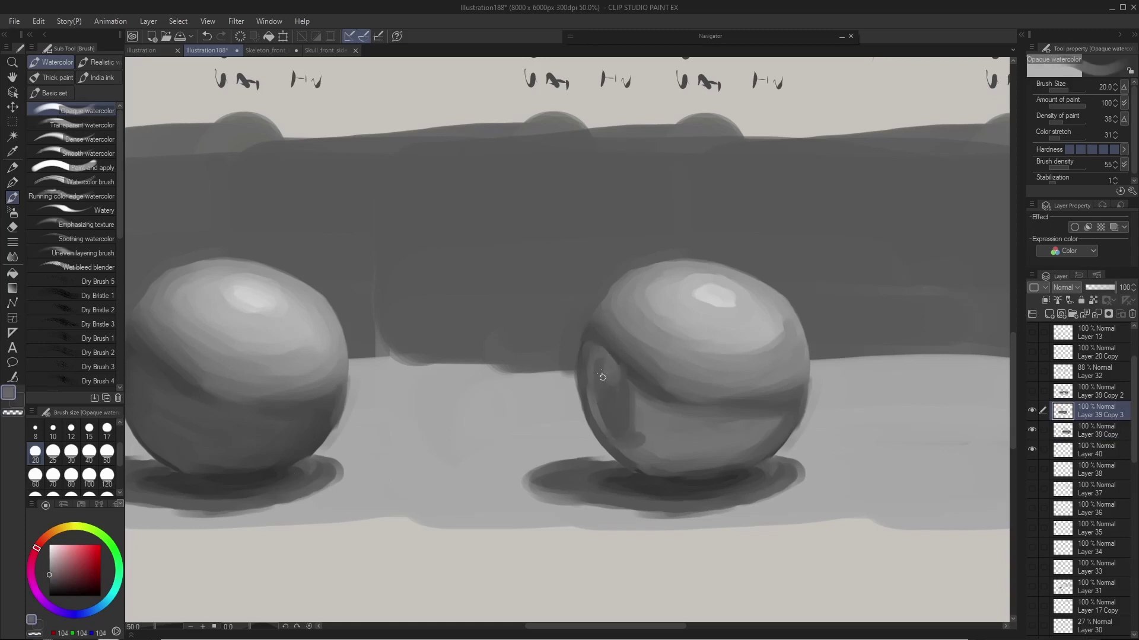
pyautogui.keyDown('alt'); pyautogui.click(753, 270); pyautogui.keyUp('alt')
pyautogui.keyDown('alt'); pyautogui.click(615, 382); pyautogui.keyUp('alt')
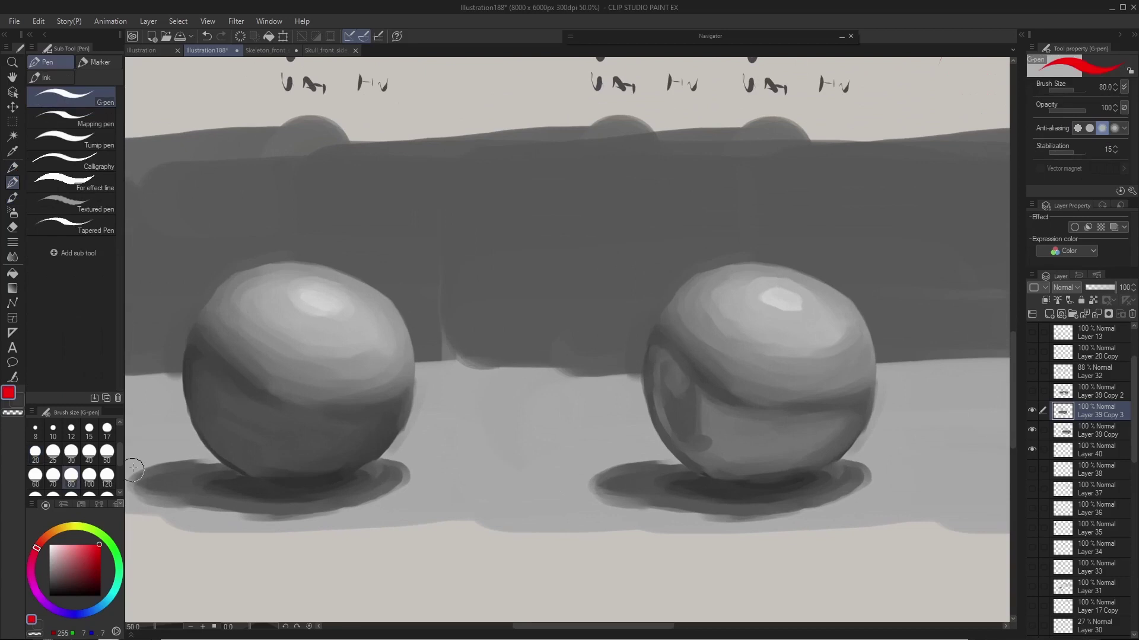
pyautogui.moveTo(800, 311); pyautogui.dragTo(753, 282)
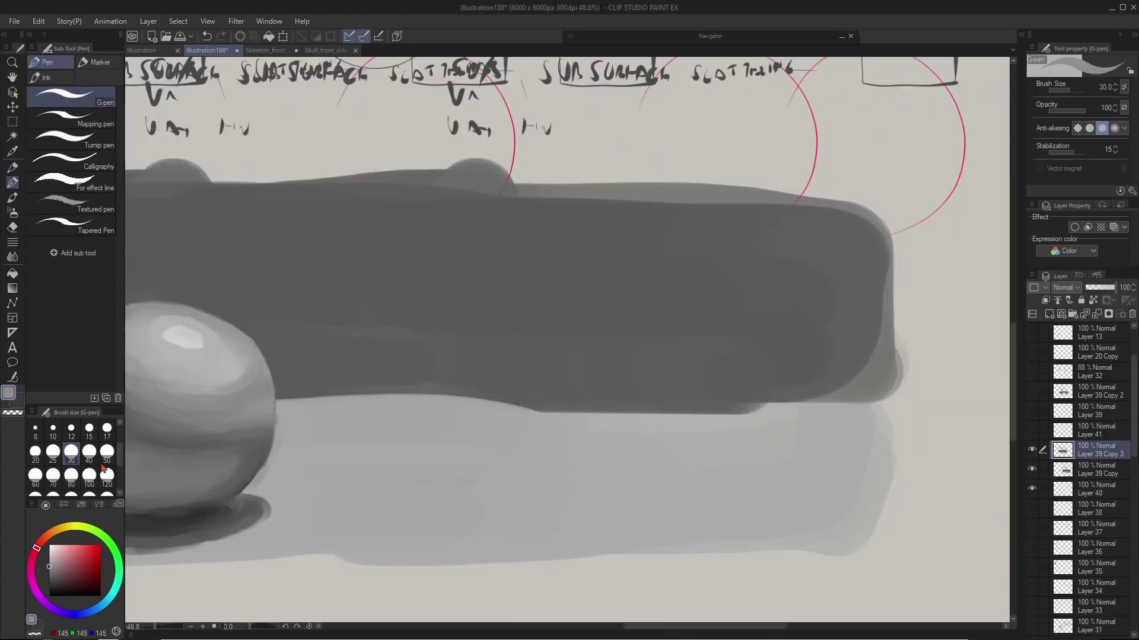
# - Paint a new grey sphere with a brightened top, dark lower half and highlight spot
pyautogui.moveTo(534, 303); pyautogui.dragTo(522, 304)
pyautogui.press('b')
pyautogui.moveTo(463, 415)
pyautogui.mouseDown()
pyautogui.moveTo(541, 415)
pyautogui.moveTo(496, 350)
pyautogui.moveTo(558, 398)
pyautogui.moveTo(474, 332)
pyautogui.mouseUp()
pyautogui.moveTo(569, 332); pyautogui.dragTo(599, 403)
pyautogui.moveTo(439, 356); pyautogui.dragTo(593, 421)
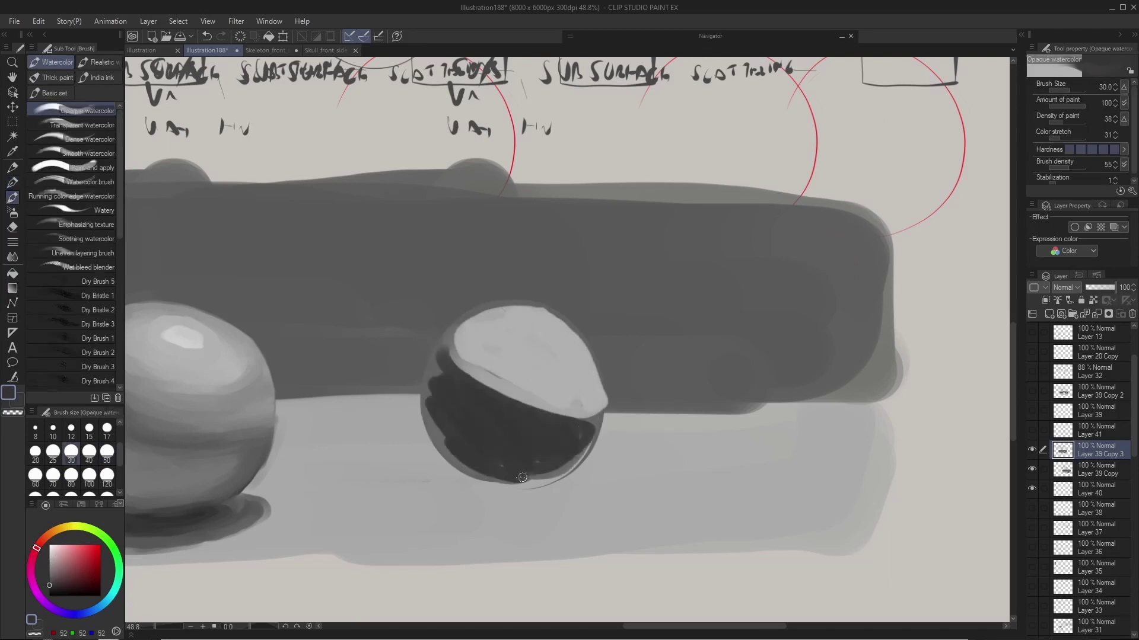
pyautogui.moveTo(427, 385); pyautogui.dragTo(552, 474)
pyautogui.moveTo(540, 347); pyautogui.dragTo(530, 329)
# - Add a lighter reflection band in the lower half and lighten the rims
pyautogui.moveTo(439, 415)
pyautogui.mouseDown()
pyautogui.moveTo(587, 433)
pyautogui.moveTo(498, 462)
pyautogui.moveTo(587, 450)
pyautogui.moveTo(530, 462)
pyautogui.mouseUp()
pyautogui.keyDown('alt'); pyautogui.click(486, 409); pyautogui.keyUp('alt')
pyautogui.keyDown('alt'); pyautogui.click(530, 462); pyautogui.keyUp('alt')
pyautogui.moveTo(439, 438); pyautogui.dragTo(587, 469)
pyautogui.moveTo(516, 474); pyautogui.dragTo(581, 442)
pyautogui.moveTo(439, 368)
pyautogui.mouseDown()
pyautogui.moveTo(522, 409)
pyautogui.moveTo(501, 415)
pyautogui.moveTo(460, 331)
pyautogui.moveTo(475, 373)
pyautogui.moveTo(599, 409)
pyautogui.mouseUp()
# - Paint a darker band across the upper half and touch up the lower-left and upper-left edges
pyautogui.keyDown('alt'); pyautogui.click(452, 374); pyautogui.keyUp('alt')
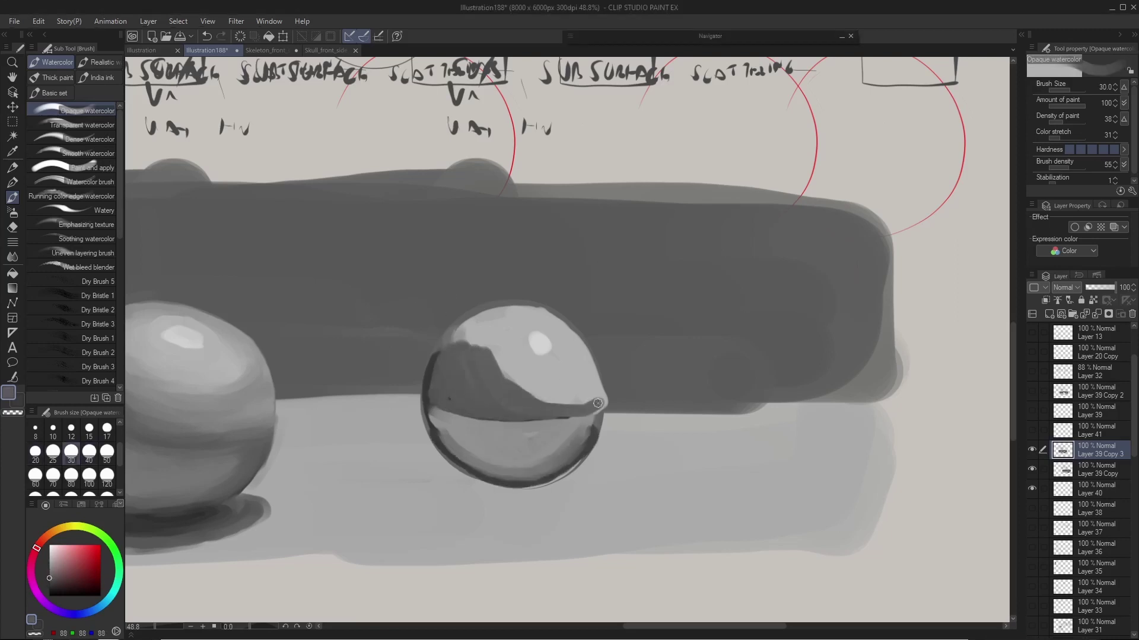
pyautogui.moveTo(481, 338)
pyautogui.mouseDown()
pyautogui.moveTo(584, 393)
pyautogui.moveTo(493, 371)
pyautogui.moveTo(578, 445)
pyautogui.moveTo(438, 415)
pyautogui.mouseUp()
pyautogui.press('[')
pyautogui.press('[')
pyautogui.keyDown('alt'); pyautogui.click(569, 427); pyautogui.keyUp('alt')
pyautogui.moveTo(480, 474); pyautogui.dragTo(587, 457)
pyautogui.keyDown('alt'); pyautogui.click(457, 439); pyautogui.keyUp('alt')
pyautogui.moveTo(433, 392); pyautogui.dragTo(457, 335)
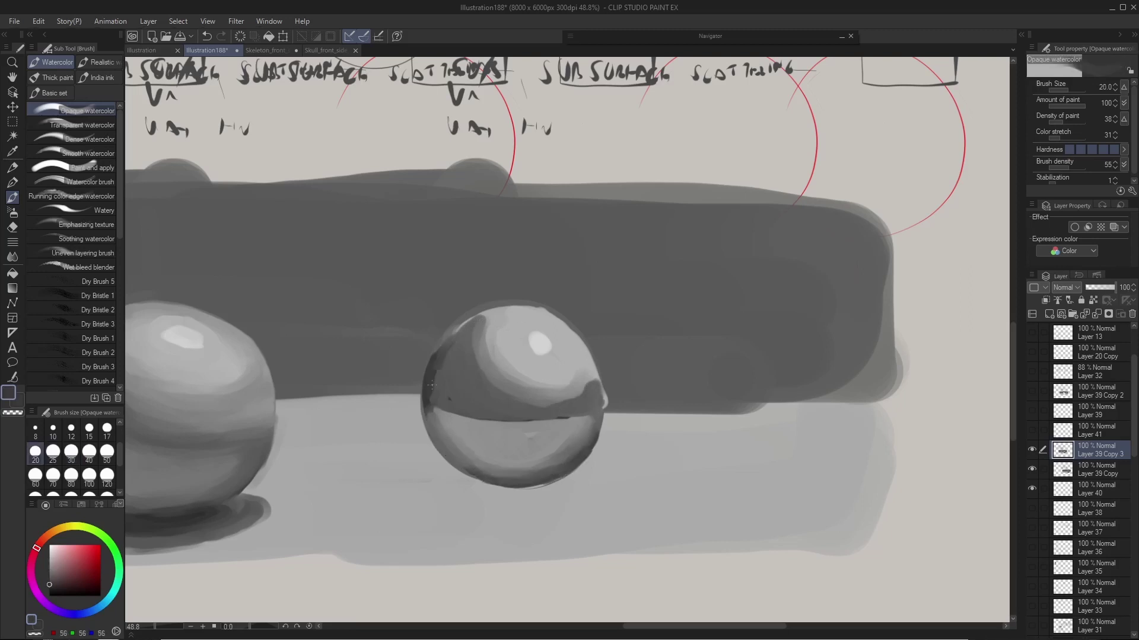
# - Paint an elliptical dark cast shadow under the sphere
pyautogui.click(49, 577)
pyautogui.moveTo(451, 474)
pyautogui.mouseDown()
pyautogui.moveTo(415, 492)
pyautogui.moveTo(587, 493)
pyautogui.mouseUp()
pyautogui.press(']')
pyautogui.moveTo(409, 501); pyautogui.dragTo(469, 477)
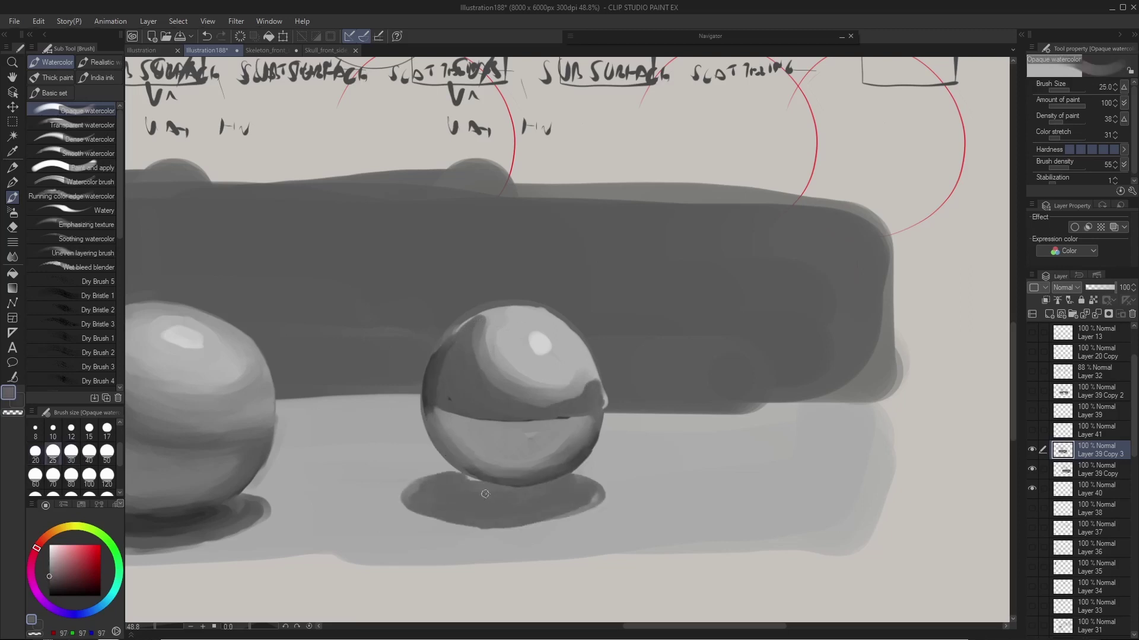
# - Add a light vertical streak on the sphere's left and a dark contact shadow beneath
pyautogui.keyDown('alt'); pyautogui.click(537, 350); pyautogui.keyUp('alt')
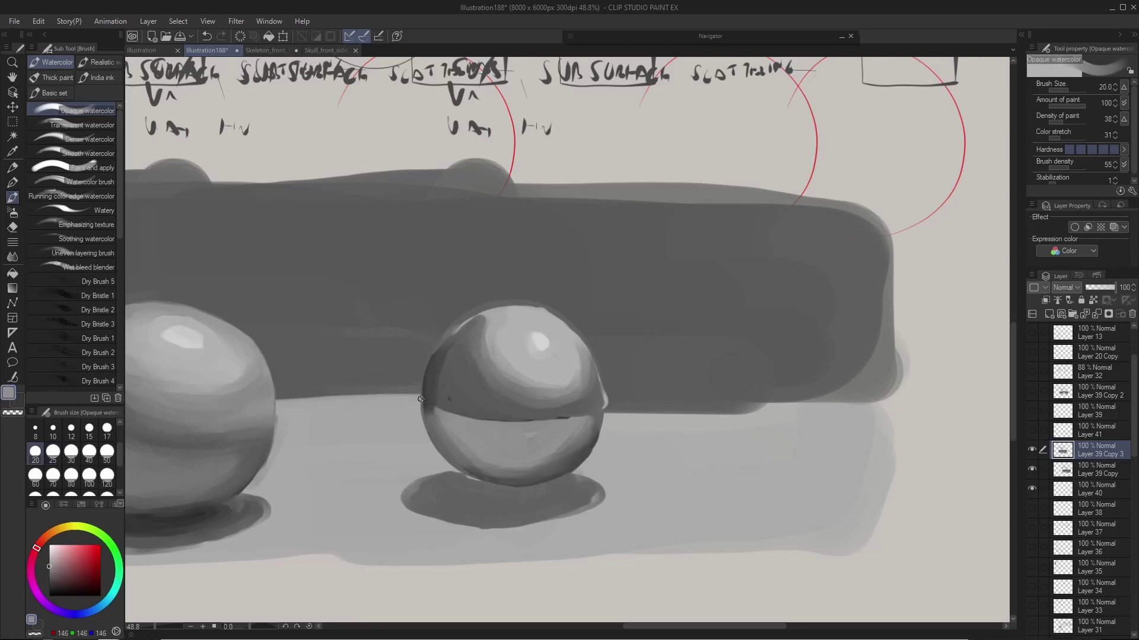
pyautogui.moveTo(454, 365)
pyautogui.mouseDown()
pyautogui.moveTo(453, 426)
pyautogui.moveTo(449, 404)
pyautogui.mouseUp()
pyautogui.press('[')
pyautogui.keyDown('alt'); pyautogui.click(467, 438); pyautogui.keyUp('alt')
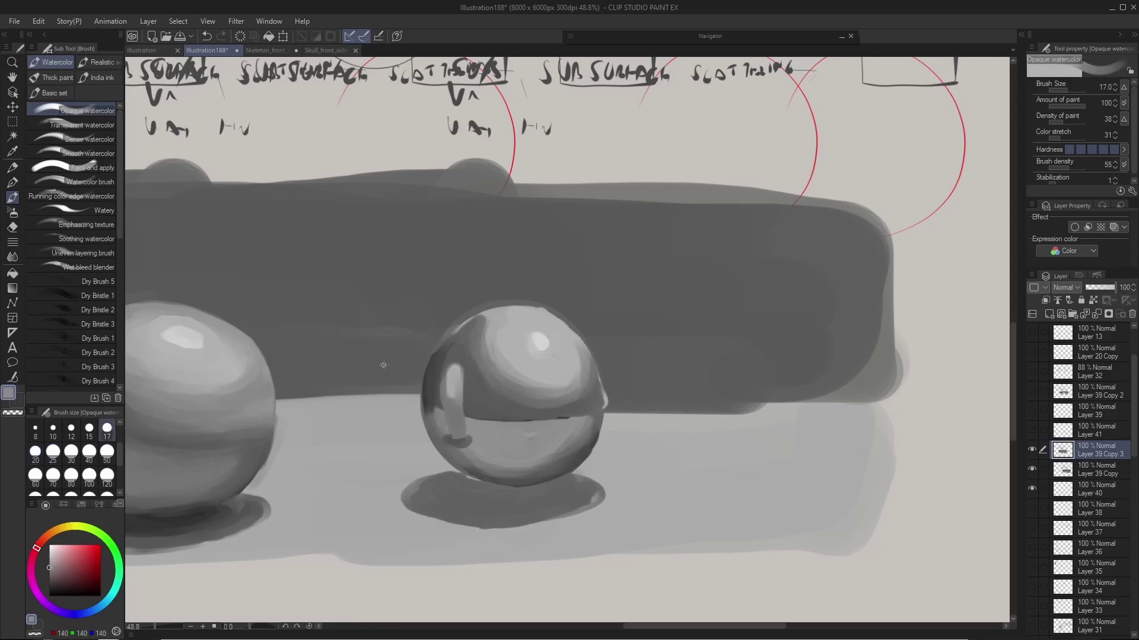
pyautogui.keyDown('alt'); pyautogui.click(534, 419); pyautogui.keyUp('alt')
pyautogui.moveTo(477, 491)
pyautogui.mouseDown()
pyautogui.moveTo(558, 488)
pyautogui.moveTo(433, 508)
pyautogui.moveTo(593, 510)
pyautogui.mouseUp()
pyautogui.keyDown('alt'); pyautogui.click(451, 537); pyautogui.keyUp('alt')
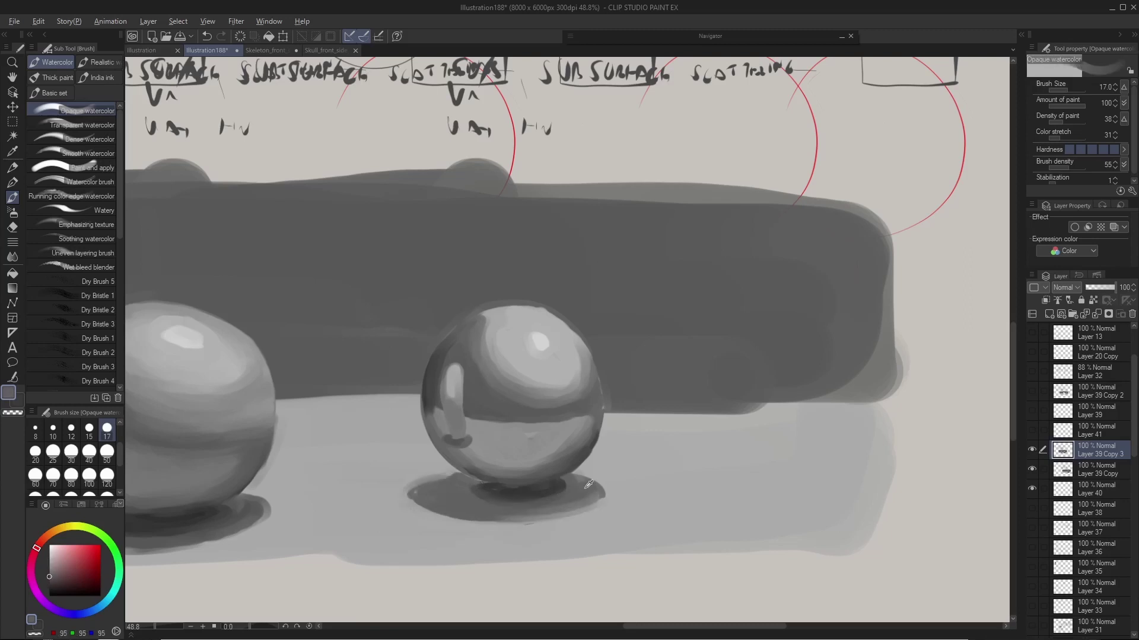
# - Rectangle-select the mirror sphere and scale it up to 110%
pyautogui.scroll(-2, 533, 356)
pyautogui.press('m')
pyautogui.hotkey('ctrl', 't')
pyautogui.moveTo(470, 233)
pyautogui.mouseDown()
pyautogui.moveTo(730, 501)
pyautogui.moveTo(447, 211)
pyautogui.mouseUp()
pyautogui.press('Return')
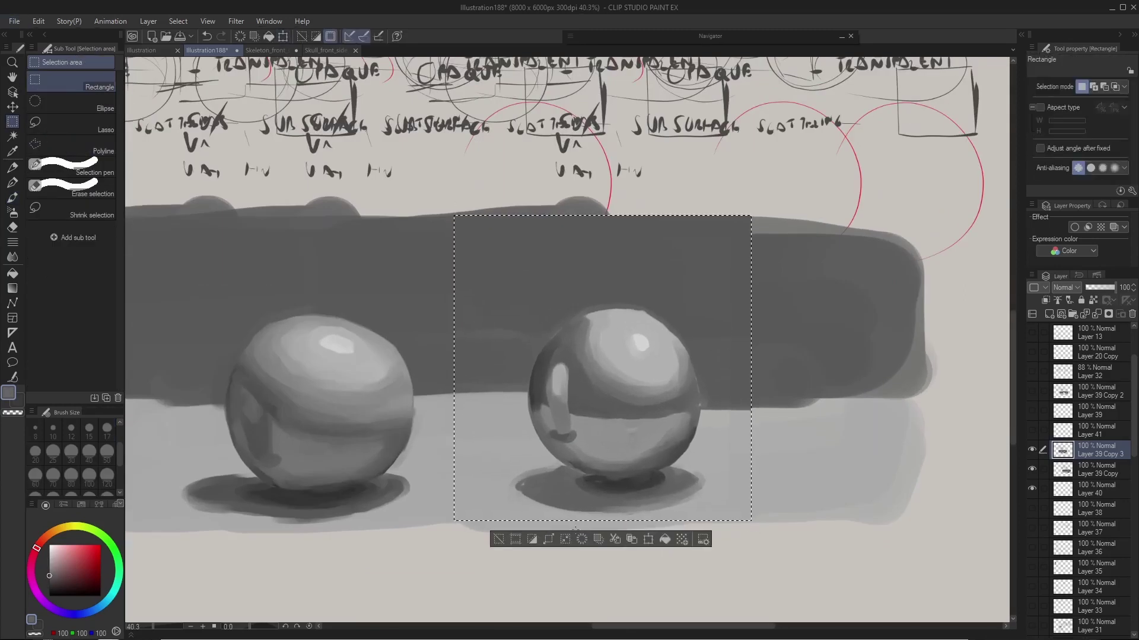
# - Paint a flat grey disc for a new sphere and stroke a light oval highlight on it
pyautogui.hotkey('ctrl', 'd')
pyautogui.press('b')
pyautogui.press('p')
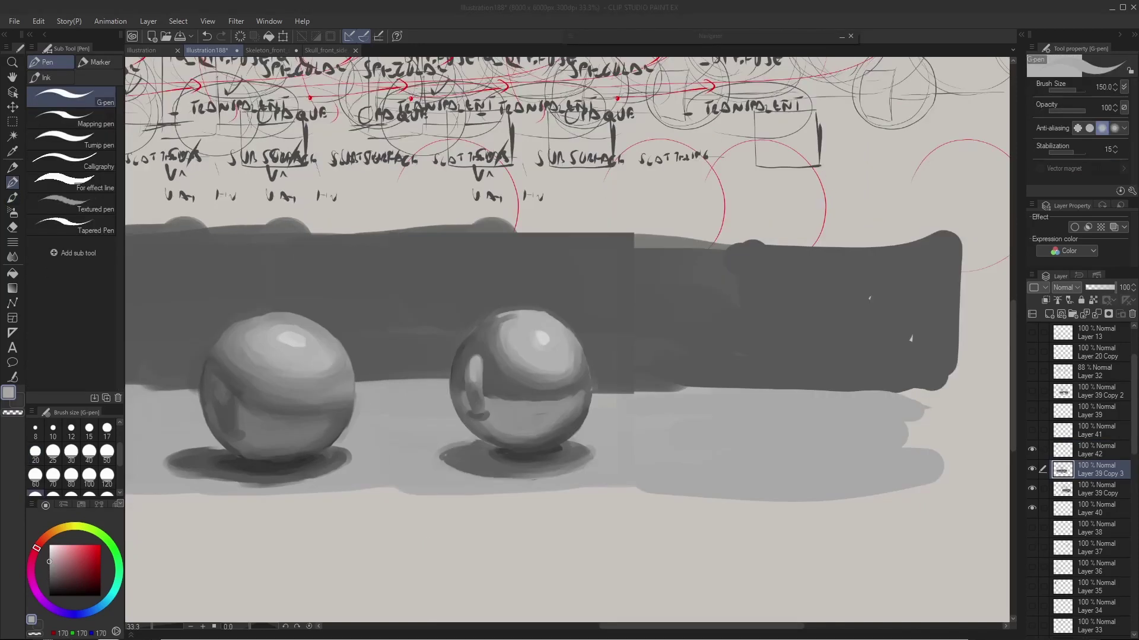
pyautogui.scroll(3, 649, 464)
pyautogui.moveTo(593, 338); pyautogui.dragTo(617, 389)
pyautogui.press('b')
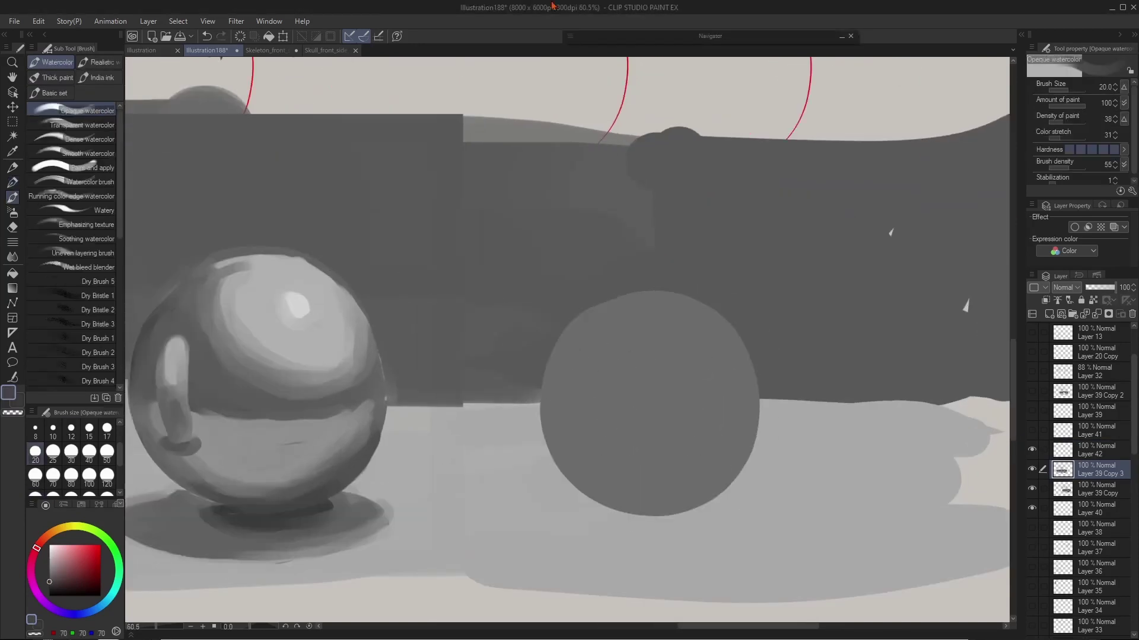
pyautogui.moveTo(652, 315)
pyautogui.mouseDown()
pyautogui.moveTo(698, 322)
pyautogui.moveTo(682, 335)
pyautogui.mouseUp()
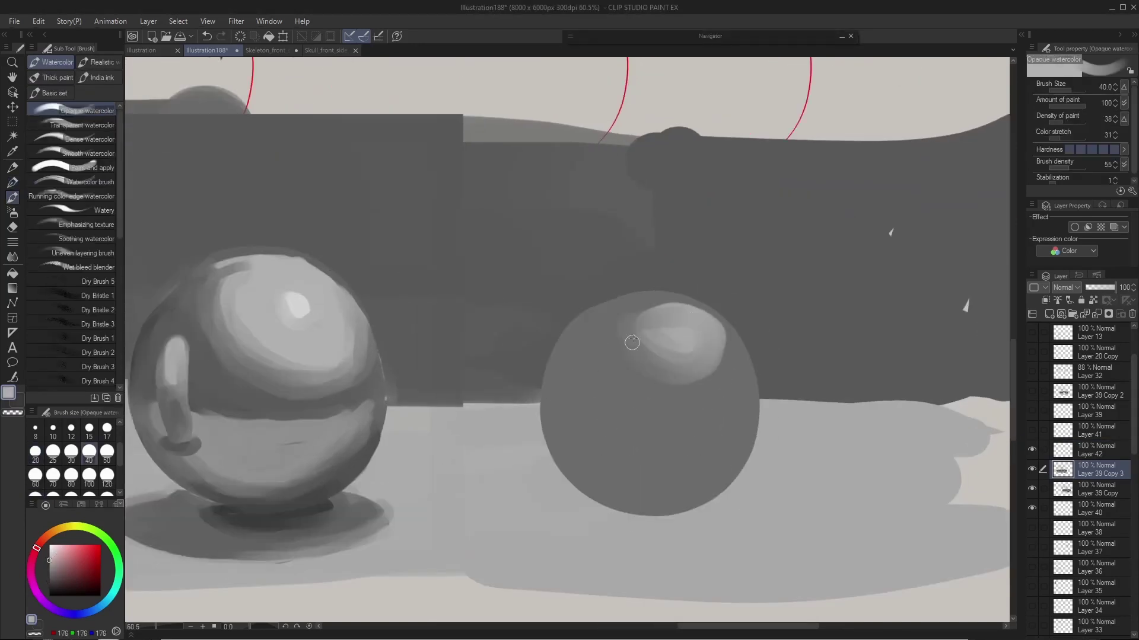
# - Shade the disc's body with dark, light and mid-grey watercolour strokes
pyautogui.keyDown('alt'); pyautogui.click(739, 383); pyautogui.keyUp('alt')
pyautogui.moveTo(738, 382)
pyautogui.mouseDown()
pyautogui.moveTo(724, 399)
pyautogui.moveTo(642, 382)
pyautogui.mouseUp()
pyautogui.moveTo(733, 366); pyautogui.dragTo(741, 396)
pyautogui.keyDown('alt'); pyautogui.click(765, 418); pyautogui.keyUp('alt')
pyautogui.moveTo(715, 418)
pyautogui.mouseDown()
pyautogui.moveTo(682, 471)
pyautogui.moveTo(593, 392)
pyautogui.moveTo(652, 475)
pyautogui.moveTo(563, 415)
pyautogui.mouseUp()
pyautogui.keyDown('alt'); pyautogui.click(652, 475); pyautogui.keyUp('alt')
pyautogui.press('[')
pyautogui.press('[')
pyautogui.moveTo(563, 415)
pyautogui.mouseDown()
pyautogui.moveTo(601, 388)
pyautogui.moveTo(735, 415)
pyautogui.mouseUp()
# - Darken the sphere's upper-left rim, right rim, bottom edge and shadow band, blending the strokes
pyautogui.keyDown('alt'); pyautogui.click(567, 340); pyautogui.keyUp('alt')
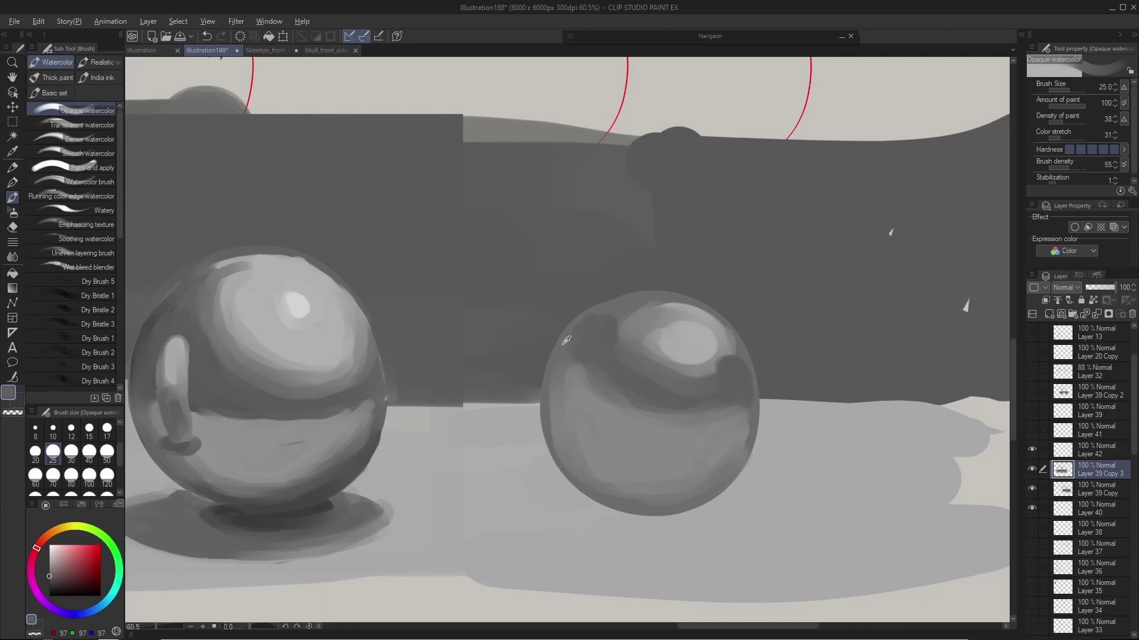
pyautogui.moveTo(578, 335); pyautogui.dragTo(552, 386)
pyautogui.moveTo(575, 361)
pyautogui.mouseDown()
pyautogui.moveTo(608, 397)
pyautogui.moveTo(545, 416)
pyautogui.mouseUp()
pyautogui.moveTo(581, 383); pyautogui.dragTo(614, 402)
pyautogui.moveTo(569, 325); pyautogui.dragTo(574, 338)
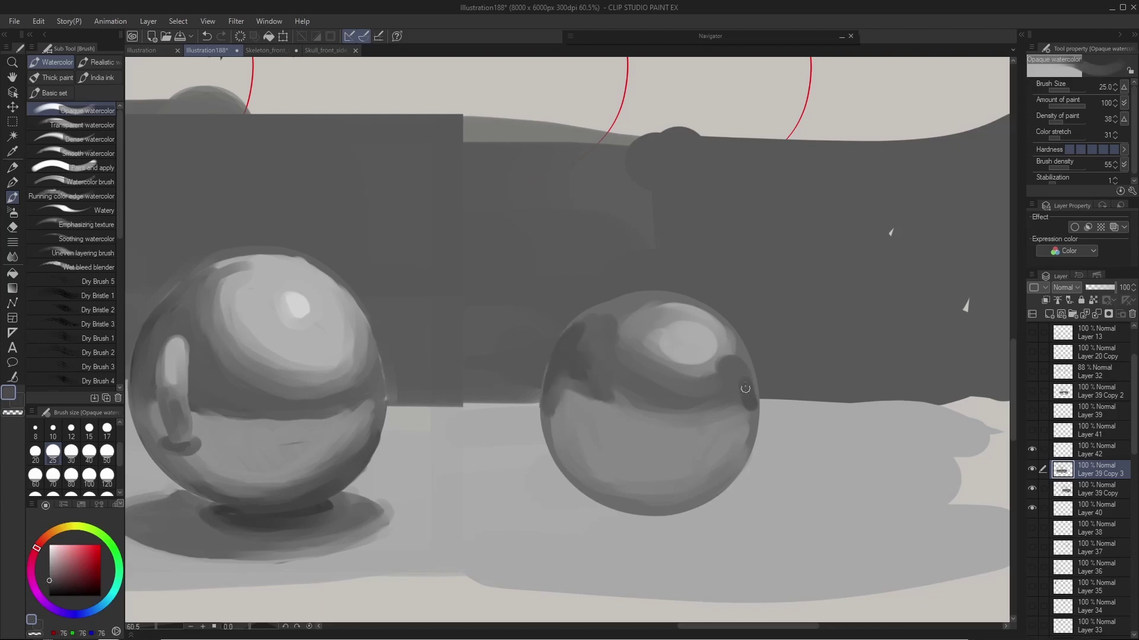
pyautogui.moveTo(745, 388); pyautogui.dragTo(733, 468)
pyautogui.moveTo(741, 451); pyautogui.dragTo(629, 510)
pyautogui.moveTo(729, 486); pyautogui.dragTo(593, 510)
pyautogui.moveTo(581, 415); pyautogui.dragTo(552, 475)
# - Shape the top highlight into a small bright spot and add a dark stroke on the left side
pyautogui.keyDown('alt'); pyautogui.click(665, 303); pyautogui.keyUp('alt')
pyautogui.press('[')
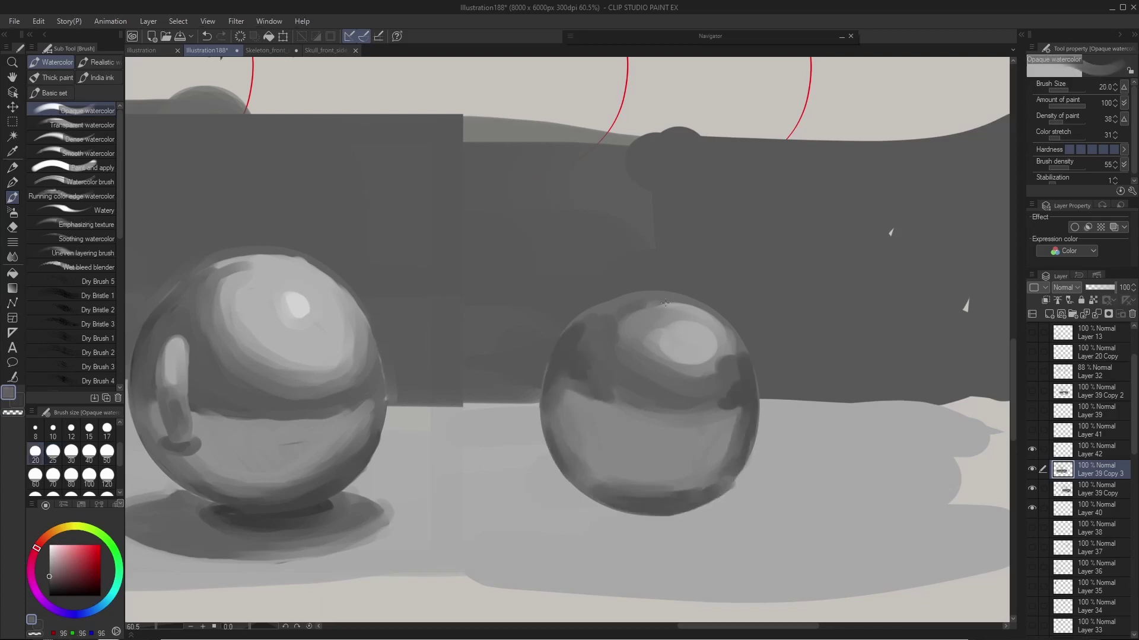
pyautogui.moveTo(665, 303); pyautogui.dragTo(727, 347)
pyautogui.keyDown('alt'); pyautogui.click(682, 338); pyautogui.keyUp('alt')
pyautogui.moveTo(650, 362); pyautogui.dragTo(709, 368)
pyautogui.moveTo(720, 329)
pyautogui.mouseDown()
pyautogui.moveTo(744, 356)
pyautogui.moveTo(738, 380)
pyautogui.mouseUp()
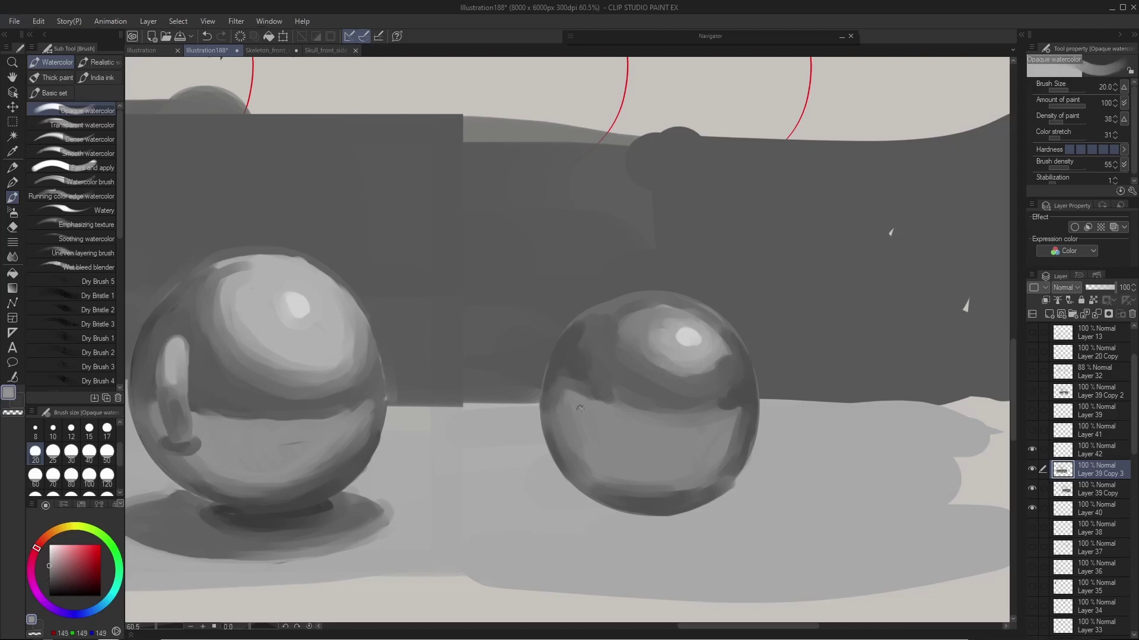
pyautogui.moveTo(581, 382); pyautogui.dragTo(577, 430)
pyautogui.keyDown('alt'); pyautogui.click(577, 415); pyautogui.keyUp('alt')
pyautogui.press('[')
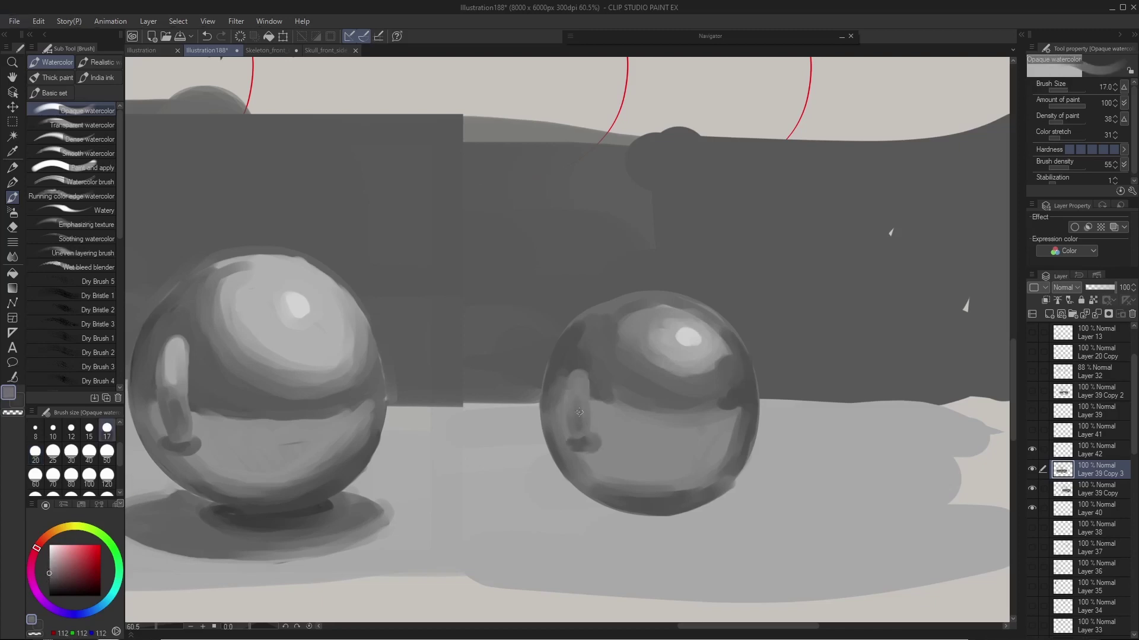
# - Paint an elliptical cast shadow with a dark contact base under the new sphere
pyautogui.keyDown('alt'); pyautogui.click(579, 411); pyautogui.keyUp('alt')
pyautogui.press(']')
pyautogui.press(']')
pyautogui.moveTo(717, 492); pyautogui.dragTo(742, 522)
pyautogui.scroll(-1, 596, 516)
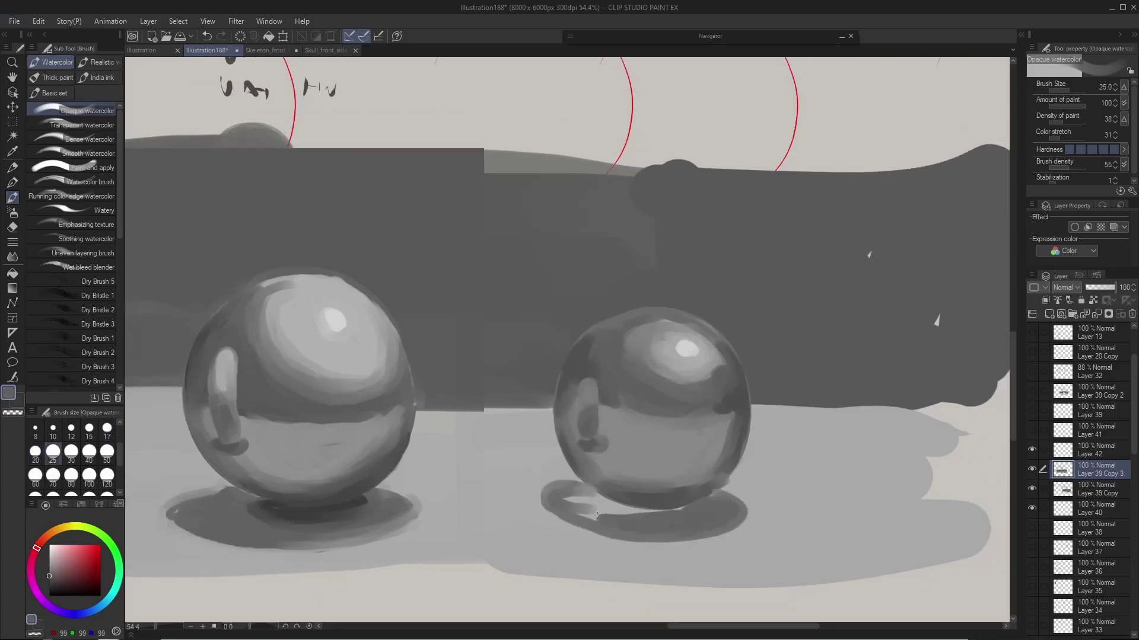
pyautogui.moveTo(596, 516)
pyautogui.mouseDown()
pyautogui.moveTo(542, 504)
pyautogui.moveTo(688, 513)
pyautogui.moveTo(679, 521)
pyautogui.moveTo(623, 488)
pyautogui.mouseUp()
pyautogui.keyDown('alt'); pyautogui.click(646, 507); pyautogui.keyUp('alt')
pyautogui.press('[')
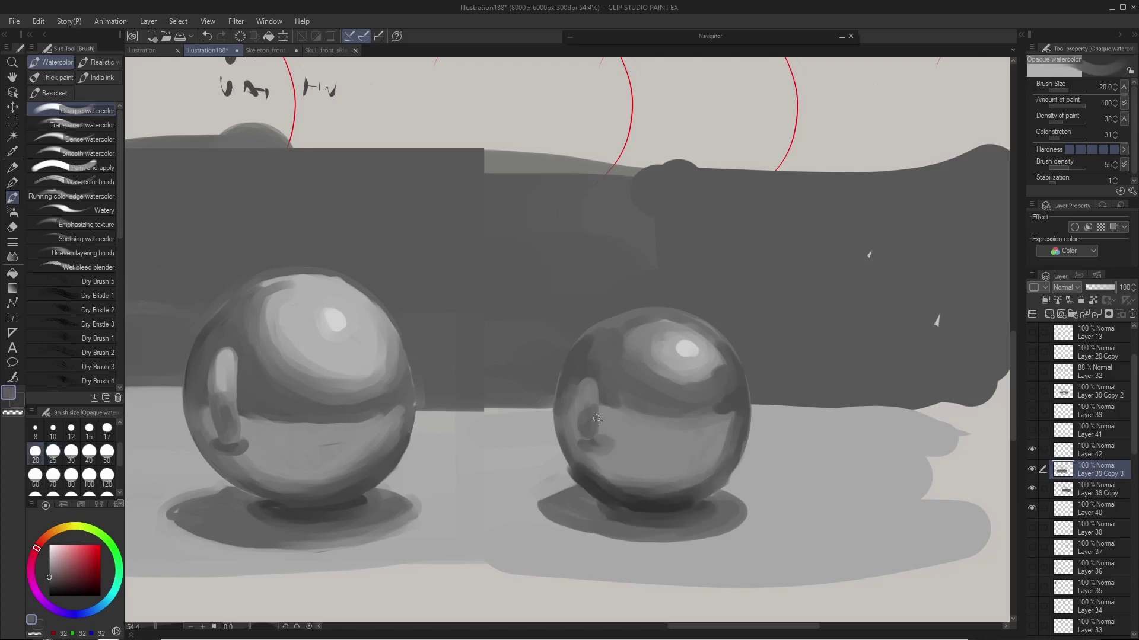
pyautogui.press('[')
pyautogui.keyDown('alt'); pyautogui.click(575, 347); pyautogui.keyUp('alt')
pyautogui.scroll(-2, 574, 347)
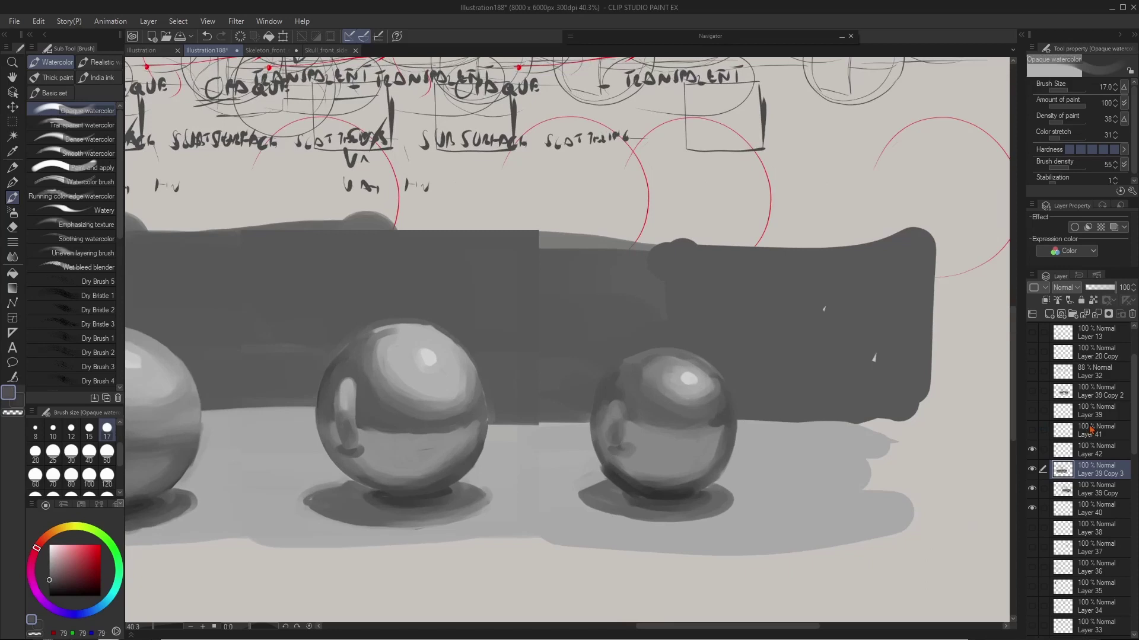
# - Select the area around the right sphere and enlarge it
pyautogui.press('m')
pyautogui.moveTo(560, 284); pyautogui.dragTo(775, 546)
pyautogui.moveTo(554, 254); pyautogui.dragTo(813, 546)
pyautogui.hotkey('ctrl', 'd')
pyautogui.scroll(2, 627, 439)
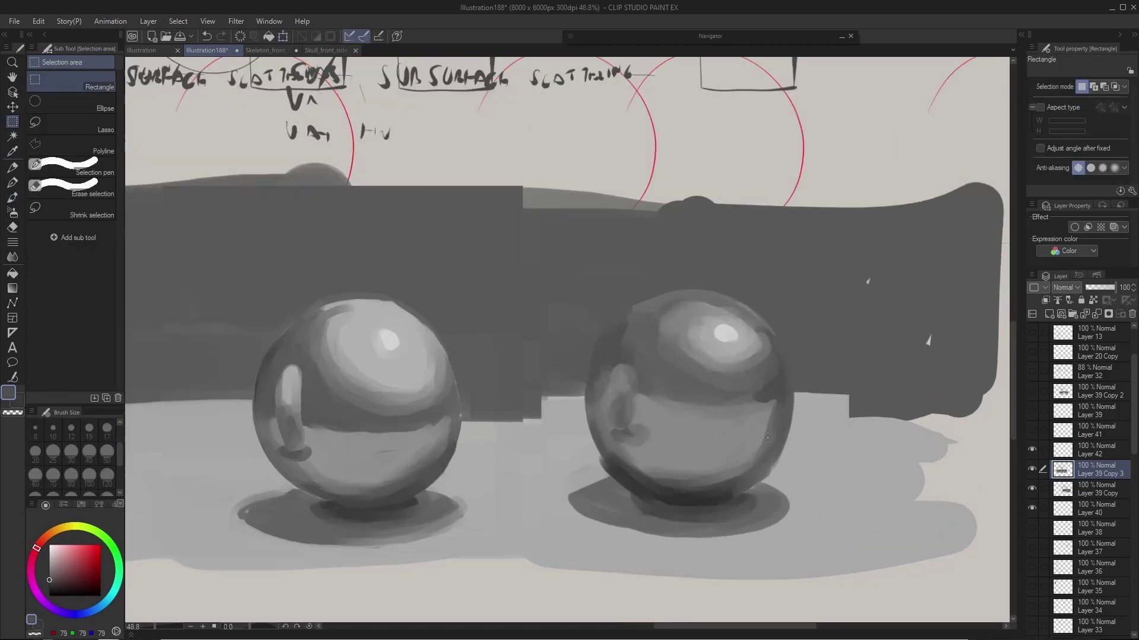
# - Paint dark and mid-grey strokes across the enlarged right sphere
pyautogui.press('b')
pyautogui.scroll(1, 627, 439)
pyautogui.scroll(-1, 857, 345)
pyautogui.keyDown('alt'); pyautogui.click(857, 344); pyautogui.keyUp('alt')
pyautogui.moveTo(771, 350)
pyautogui.mouseDown()
pyautogui.moveTo(824, 363)
pyautogui.moveTo(830, 409)
pyautogui.mouseUp()
pyautogui.moveTo(735, 350); pyautogui.dragTo(789, 409)
pyautogui.press('[')
pyautogui.moveTo(706, 373)
pyautogui.mouseDown()
pyautogui.moveTo(689, 345)
pyautogui.moveTo(759, 362)
pyautogui.mouseUp()
pyautogui.keyDown('alt'); pyautogui.click(689, 346); pyautogui.keyUp('alt')
pyautogui.press('[')
pyautogui.moveTo(753, 275); pyautogui.dragTo(776, 296)
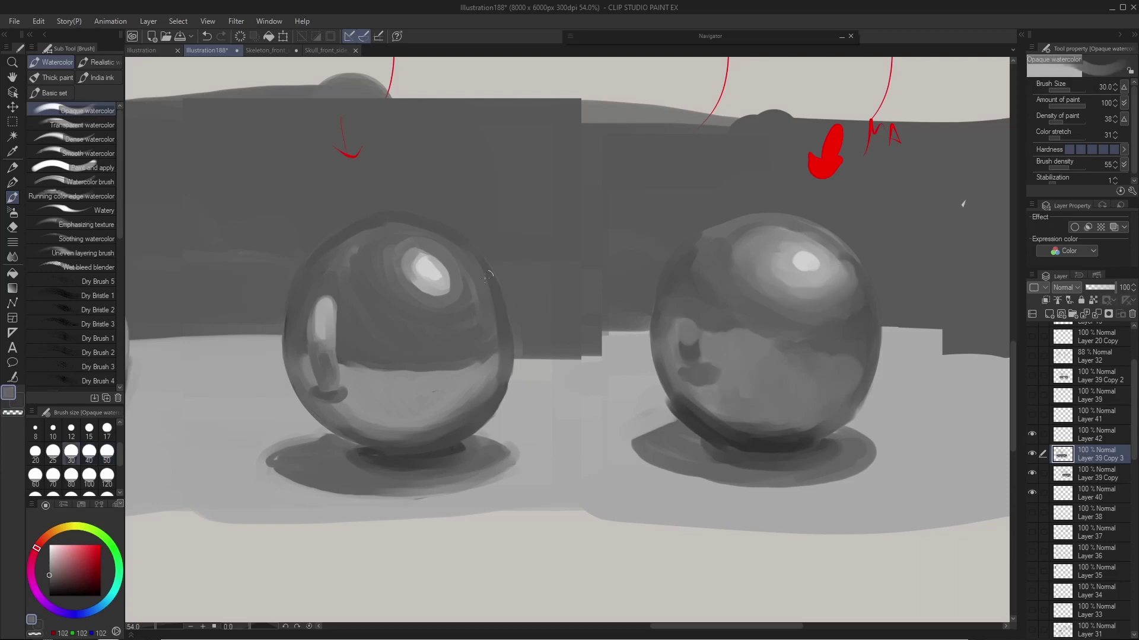
pyautogui.scroll(-1, 608, 323)
pyautogui.hscroll(-3, 546, 313)
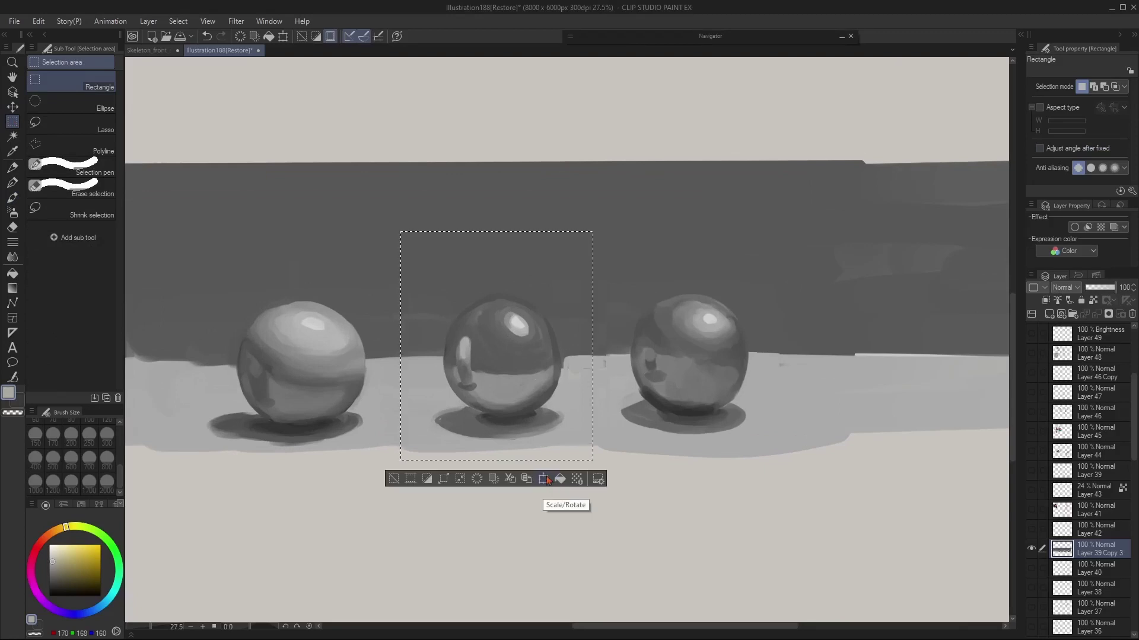
# - Move the sphere copy further right and merge Layer 39 Copy 3 down
pyautogui.moveTo(286, 352); pyautogui.dragTo(685, 352)
pyautogui.hotkey('ctrl', 'd')
pyautogui.scroll(1, 685, 352)
pyautogui.click(1097, 569)
pyautogui.scroll(1, 963, 457)
pyautogui.press('p')
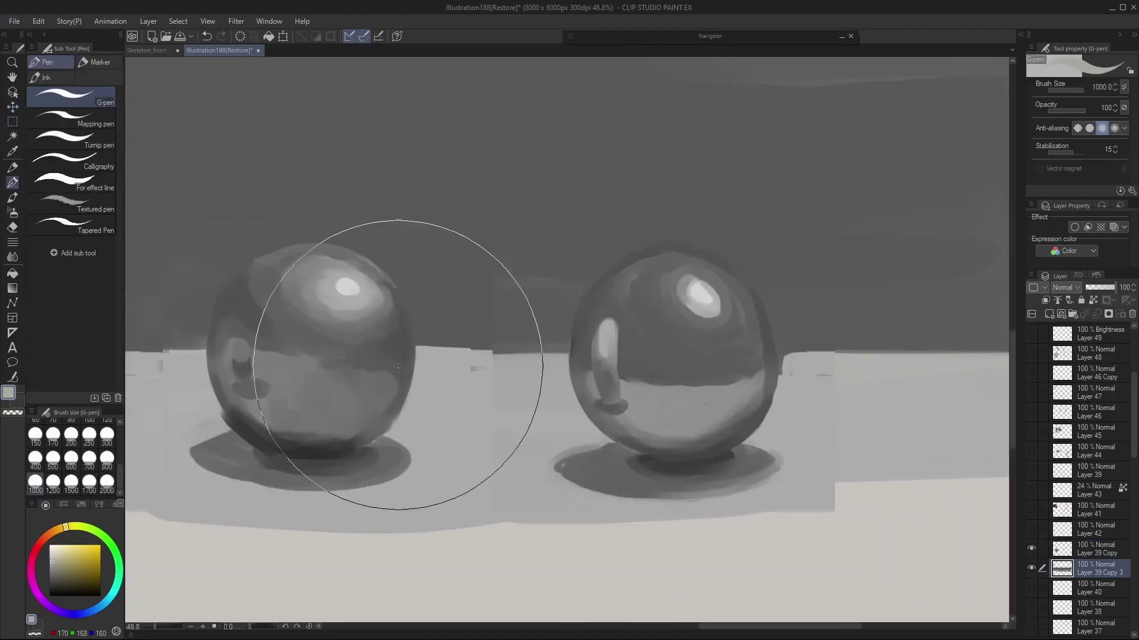
pyautogui.keyDown('alt'); pyautogui.click(669, 419); pyautogui.keyUp('alt')
pyautogui.rightClick(1097, 549)
pyautogui.click(1044, 533)
# - Paint a broad light band across the sphere's lower half, covering the dark line
pyautogui.press('b')
pyautogui.moveTo(745, 374)
pyautogui.mouseDown()
pyautogui.moveTo(688, 433)
pyautogui.moveTo(609, 374)
pyautogui.moveTo(620, 413)
pyautogui.moveTo(610, 410)
pyautogui.mouseUp()
pyautogui.press('[')
pyautogui.press('[')
pyautogui.keyDown('alt'); pyautogui.click(609, 375); pyautogui.keyUp('alt')
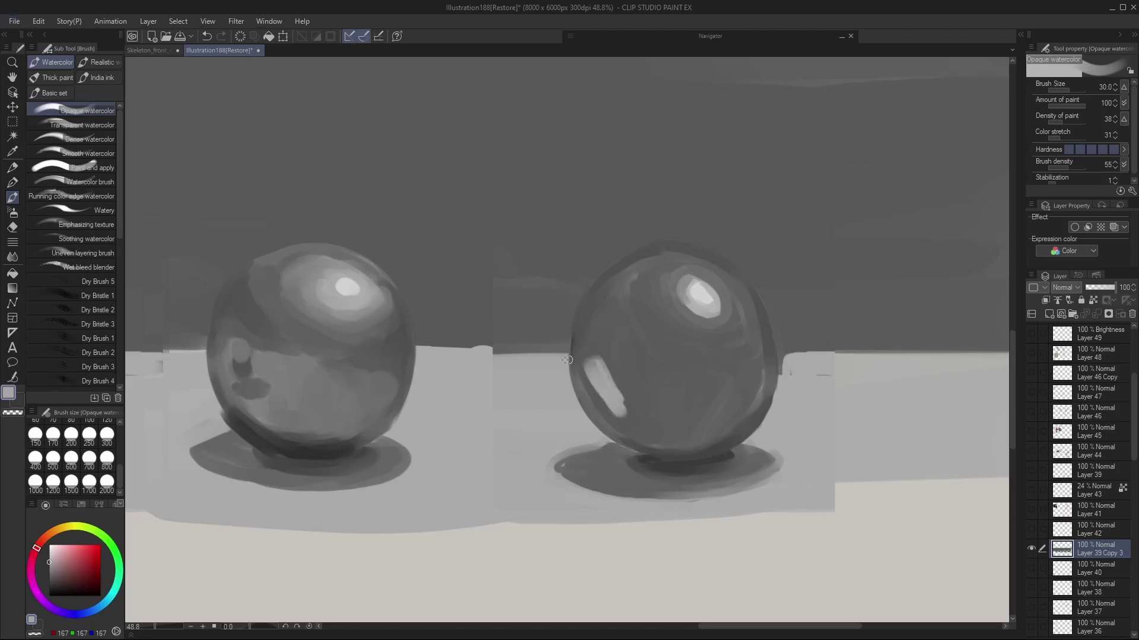
pyautogui.keyDown('alt'); pyautogui.click(600, 386); pyautogui.keyUp('alt')
pyautogui.moveTo(593, 362)
pyautogui.mouseDown()
pyautogui.moveTo(623, 416)
pyautogui.moveTo(759, 368)
pyautogui.mouseUp()
pyautogui.moveTo(735, 415)
pyautogui.mouseDown()
pyautogui.moveTo(585, 386)
pyautogui.moveTo(711, 450)
pyautogui.moveTo(640, 439)
pyautogui.mouseUp()
pyautogui.keyDown('alt'); pyautogui.click(624, 299); pyautogui.keyUp('alt')
# - Darken the contact shadow, add a diagonal streak, and deepen the sphere's lower half
pyautogui.keyDown('alt'); pyautogui.click(652, 441); pyautogui.keyUp('alt')
pyautogui.moveTo(723, 446)
pyautogui.mouseDown()
pyautogui.moveTo(665, 440)
pyautogui.moveTo(715, 439)
pyautogui.mouseUp()
pyautogui.keyDown('alt'); pyautogui.click(616, 352); pyautogui.keyUp('alt')
pyautogui.moveTo(611, 276)
pyautogui.mouseDown()
pyautogui.moveTo(634, 329)
pyautogui.moveTo(738, 427)
pyautogui.moveTo(653, 368)
pyautogui.mouseUp()
pyautogui.click(50, 580)
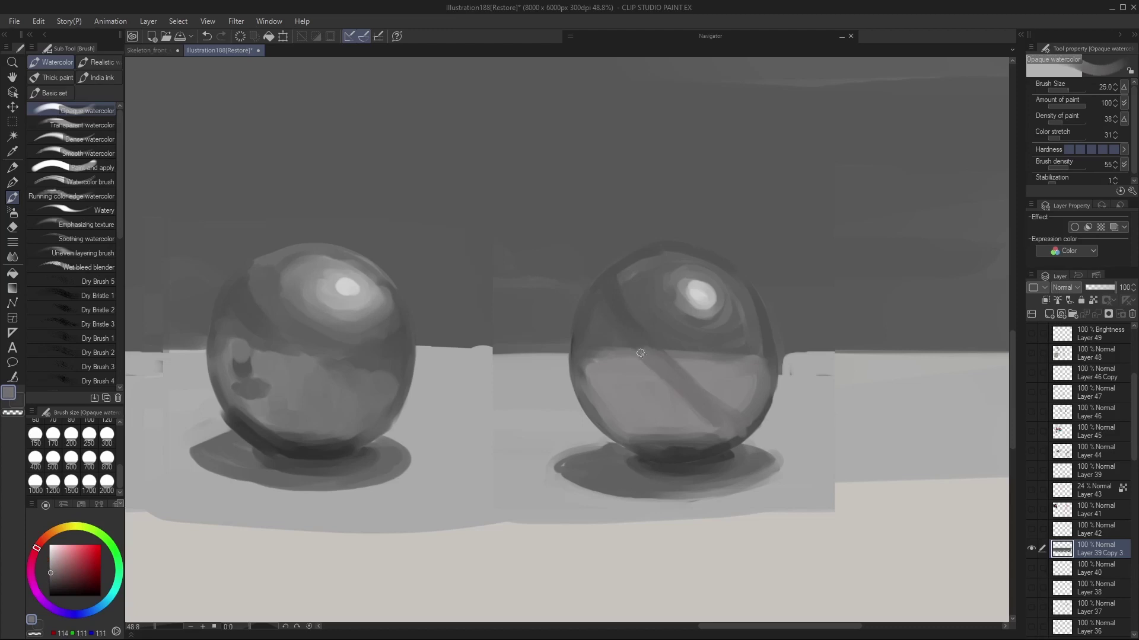
pyautogui.moveTo(706, 427); pyautogui.dragTo(593, 361)
pyautogui.moveTo(628, 436); pyautogui.dragTo(717, 440)
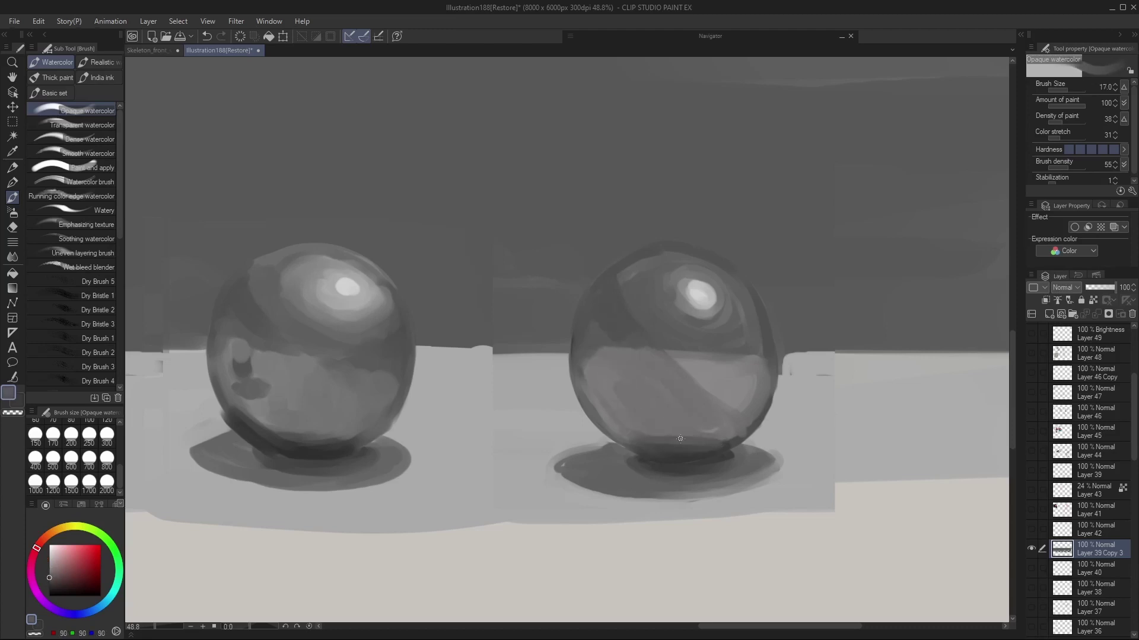
pyautogui.scroll(-4, 877, 196)
# - Copy the rightmost sphere, paste it, shift it right and merge it into Layer 39 Copy
pyautogui.scroll(1, 993, 131)
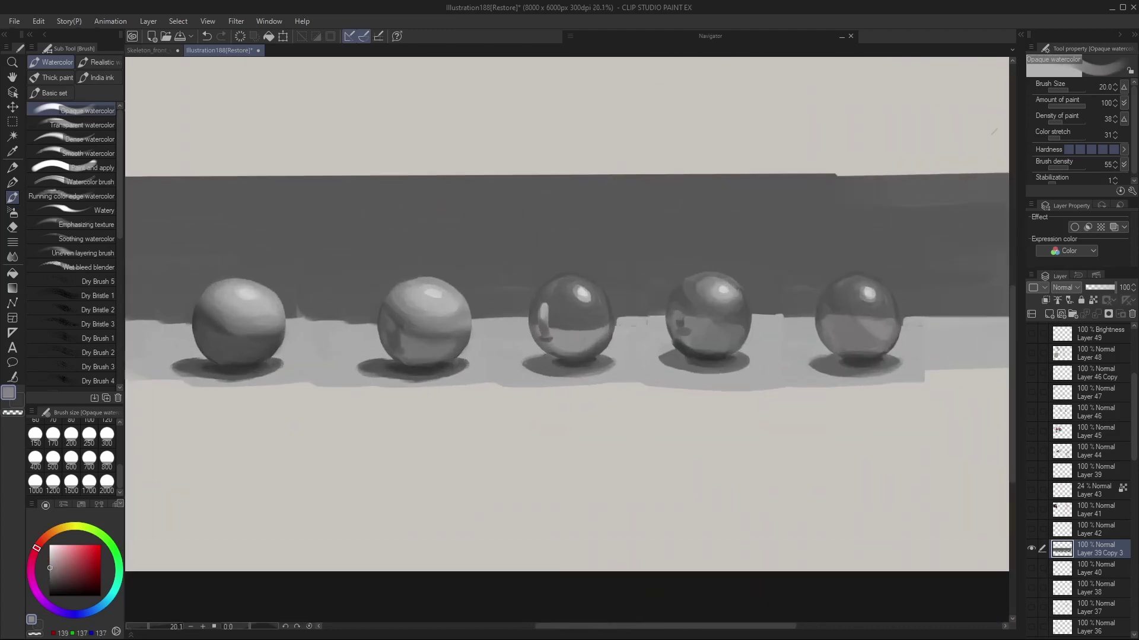
pyautogui.scroll(-2, 566, 314)
pyautogui.scroll(3, 566, 314)
pyautogui.moveTo(491, 172); pyautogui.dragTo(681, 414)
pyautogui.hotkey('ctrl', 'c')
pyautogui.hotkey('ctrl', 'v')
pyautogui.moveTo(610, 350); pyautogui.dragTo(791, 351)
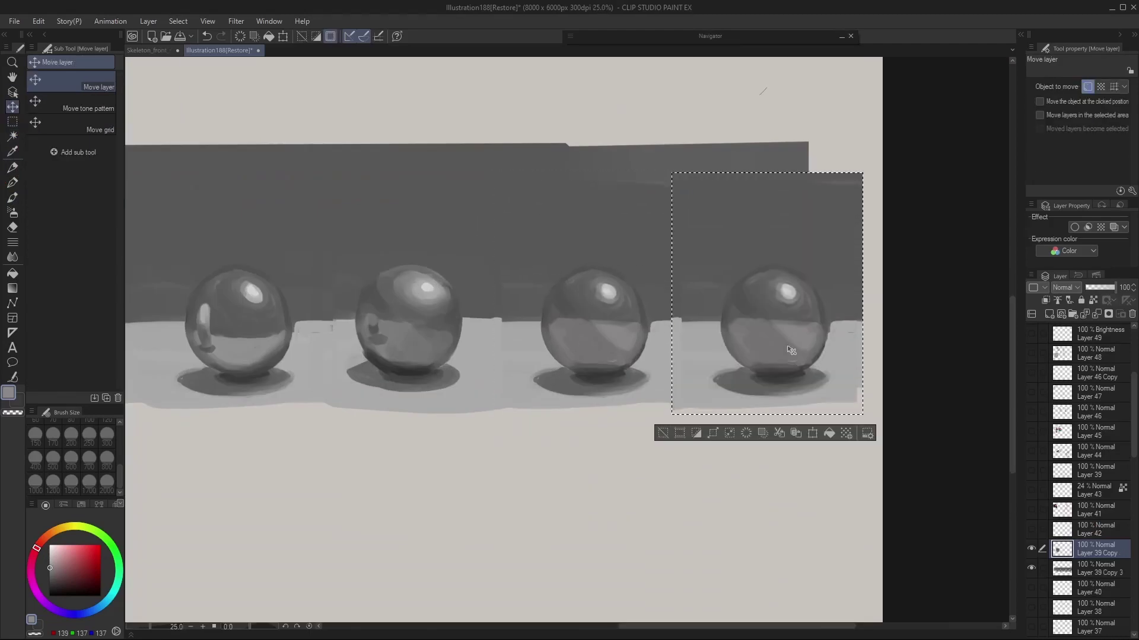
pyautogui.hotkey('ctrl', 'd')
pyautogui.scroll(2, 534, 320)
pyautogui.scroll(-1, 494, 322)
pyautogui.hotkey('ctrl', 'e')
# - Paint a light reflection stroke on the right sphere with a slightly smaller watercolour brush
pyautogui.press('b')
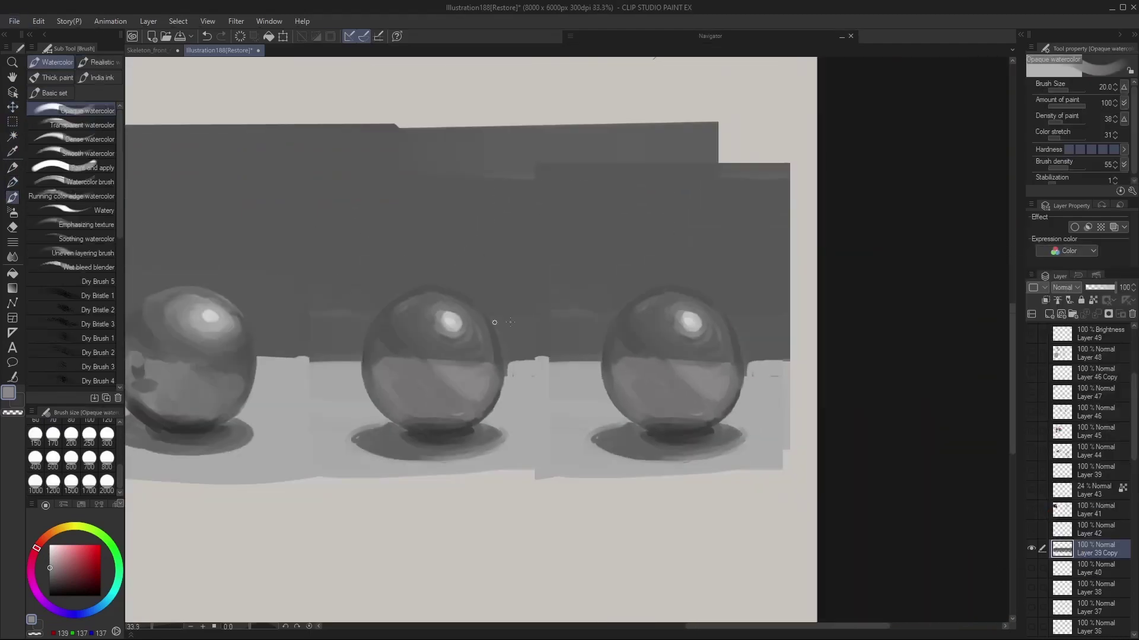
pyautogui.scroll(1, 494, 322)
pyautogui.scroll(-2, 494, 322)
pyautogui.scroll(2, 965, 413)
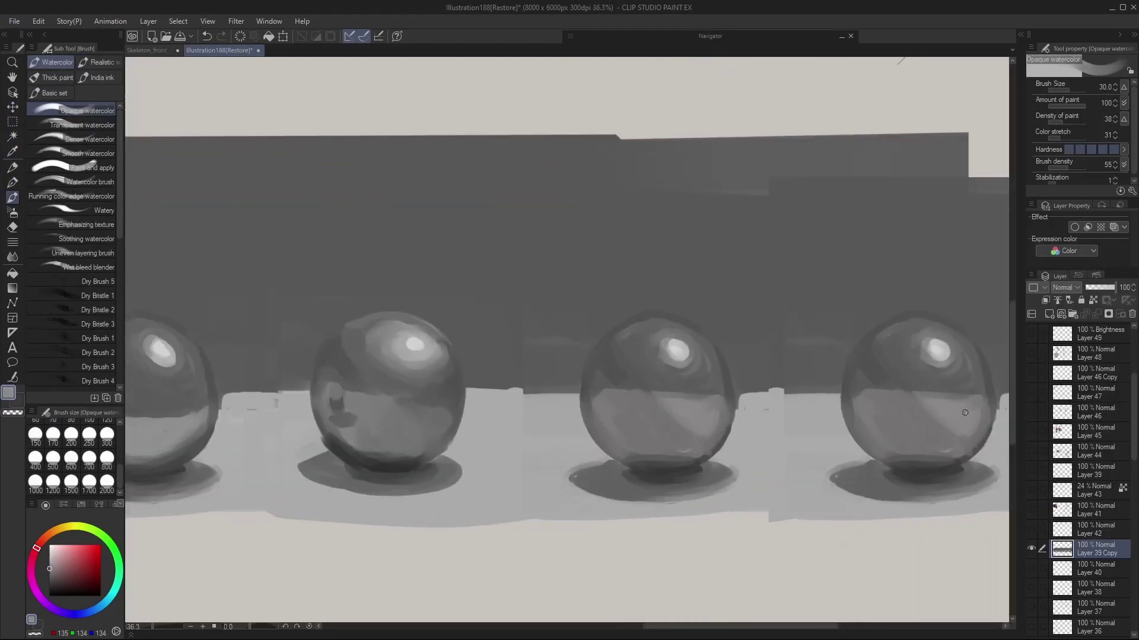
pyautogui.keyDown('alt'); pyautogui.click(933, 431); pyautogui.keyUp('alt')
pyautogui.scroll(-1, 933, 431)
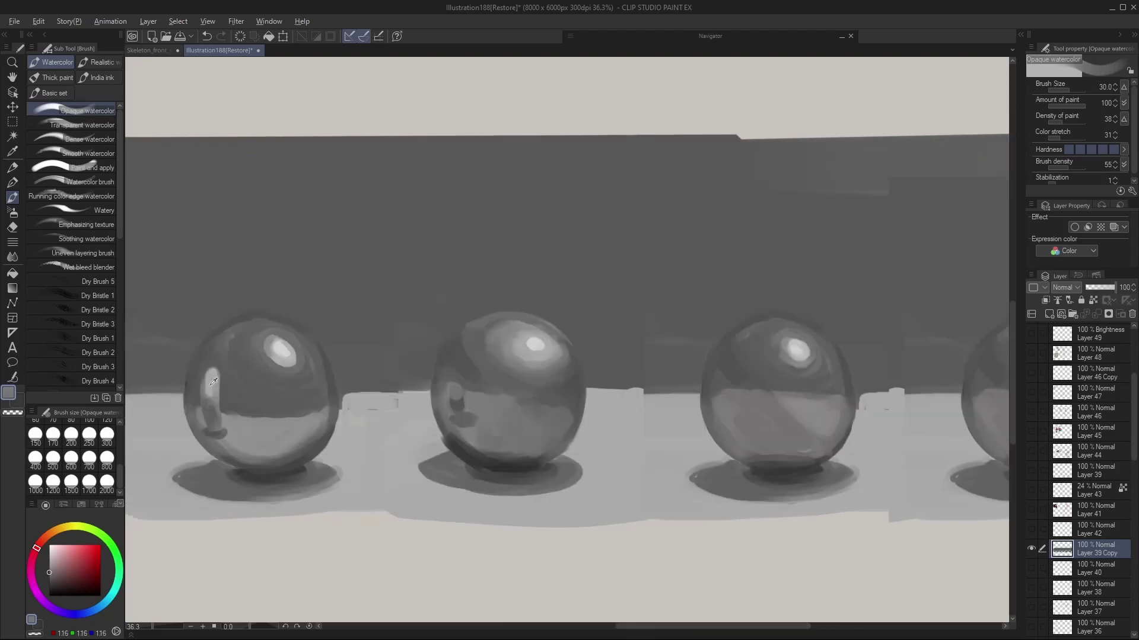
pyautogui.moveTo(854, 388); pyautogui.dragTo(834, 430)
pyautogui.scroll(1, 840, 412)
pyautogui.press('[')
pyautogui.keyDown('alt'); pyautogui.click(818, 389); pyautogui.keyUp('alt')
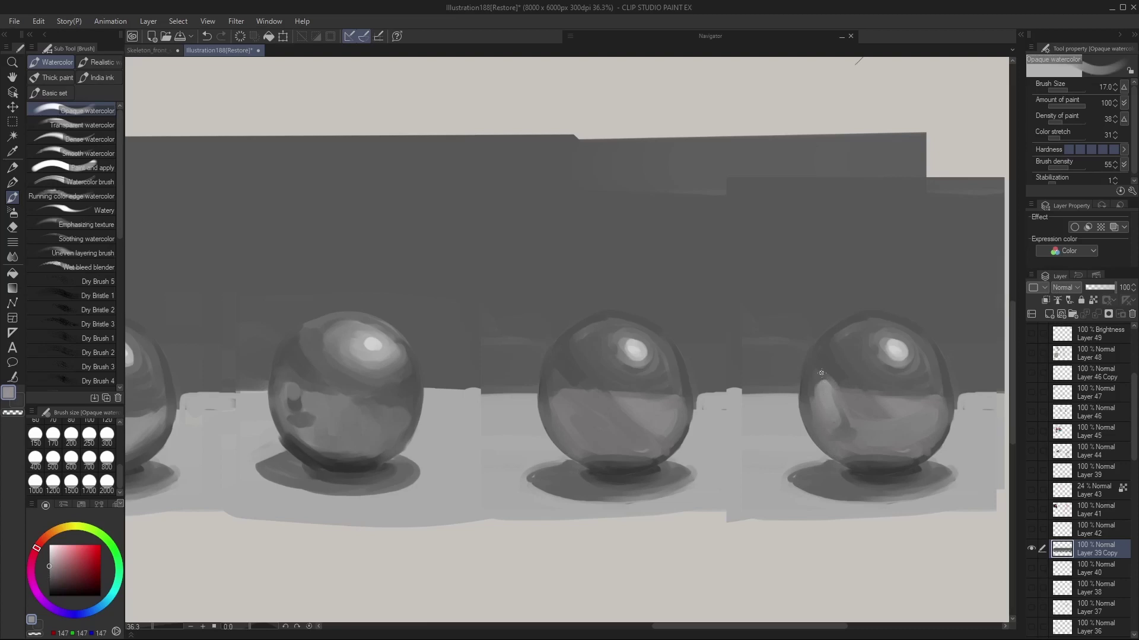
# - Draw red arrow marks on a new layer, then undo them
pyautogui.press('x')
pyautogui.press(']')
pyautogui.hotkey('ctrl', 'shift', 'n')
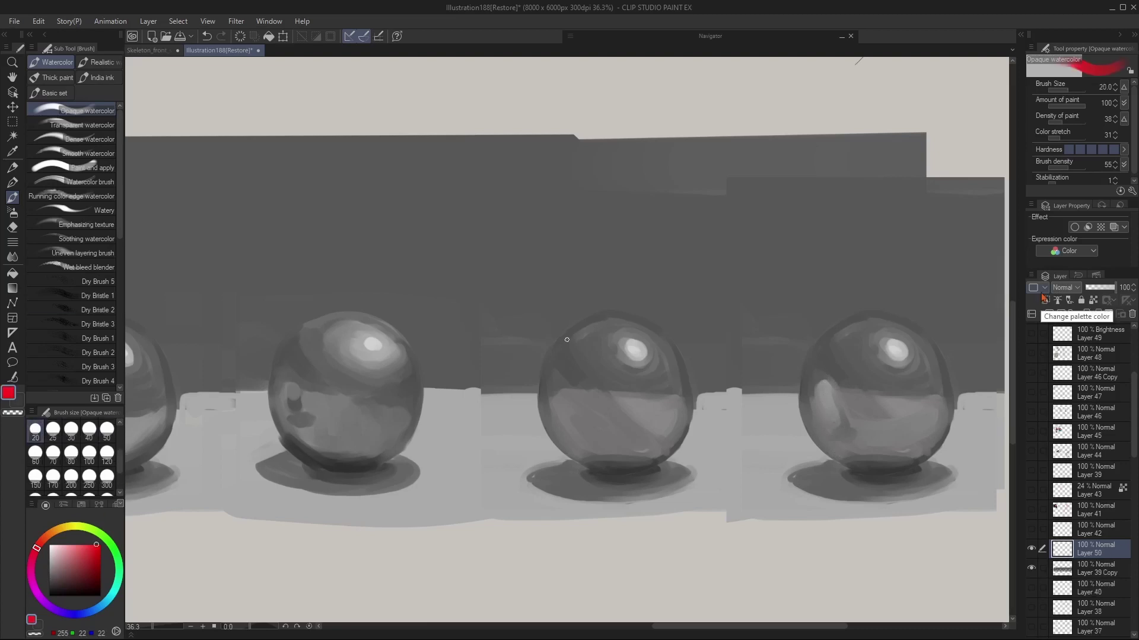
pyautogui.moveTo(975, 161); pyautogui.dragTo(899, 308)
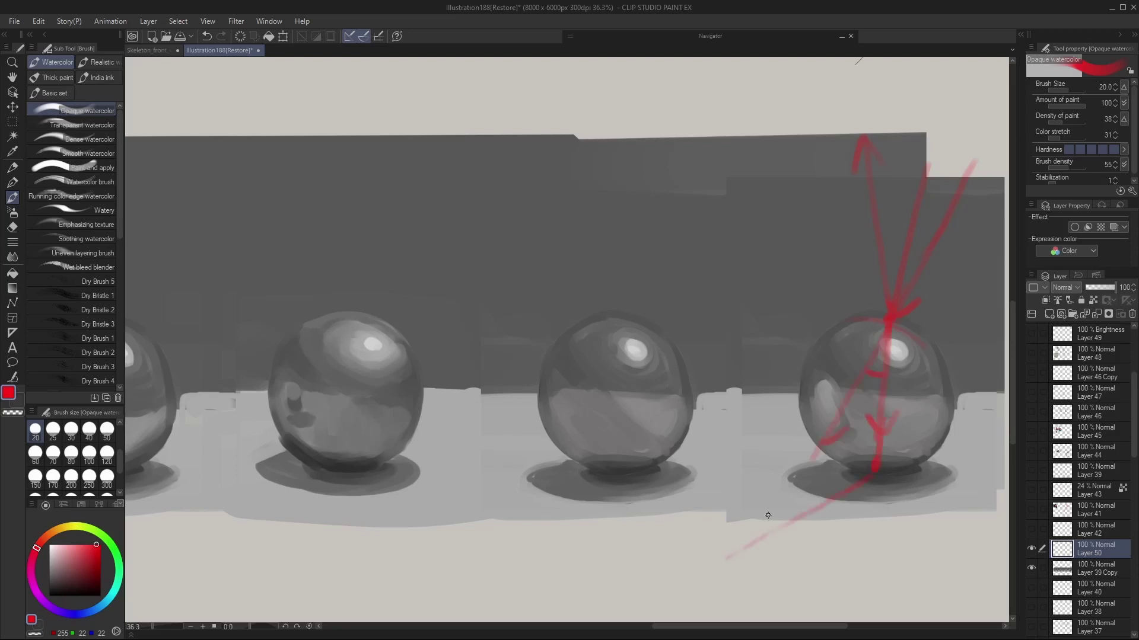
pyautogui.moveTo(610, 81); pyautogui.dragTo(656, 521)
pyautogui.moveTo(712, 114); pyautogui.dragTo(732, 382)
pyautogui.hotkey('ctrl', 'z')
pyautogui.hotkey('ctrl', 'z')
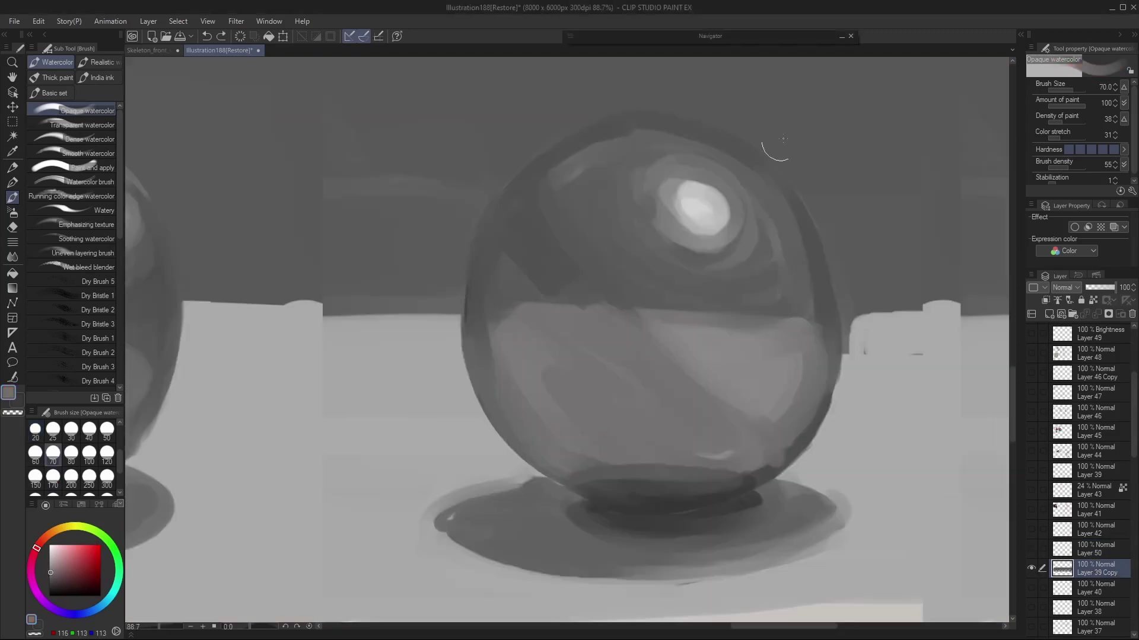
# - Lighten the inside of the ball's cast shadow and repaint its edge and the bottom rim
pyautogui.keyDown('alt'); pyautogui.click(534, 513); pyautogui.keyUp('alt')
pyautogui.moveTo(534, 513)
pyautogui.mouseDown()
pyautogui.moveTo(570, 534)
pyautogui.moveTo(516, 522)
pyautogui.moveTo(613, 557)
pyautogui.moveTo(729, 563)
pyautogui.mouseUp()
pyautogui.press('[')
pyautogui.keyDown('alt'); pyautogui.click(652, 564); pyautogui.keyUp('alt')
pyautogui.moveTo(522, 554); pyautogui.dragTo(795, 534)
pyautogui.press('[')
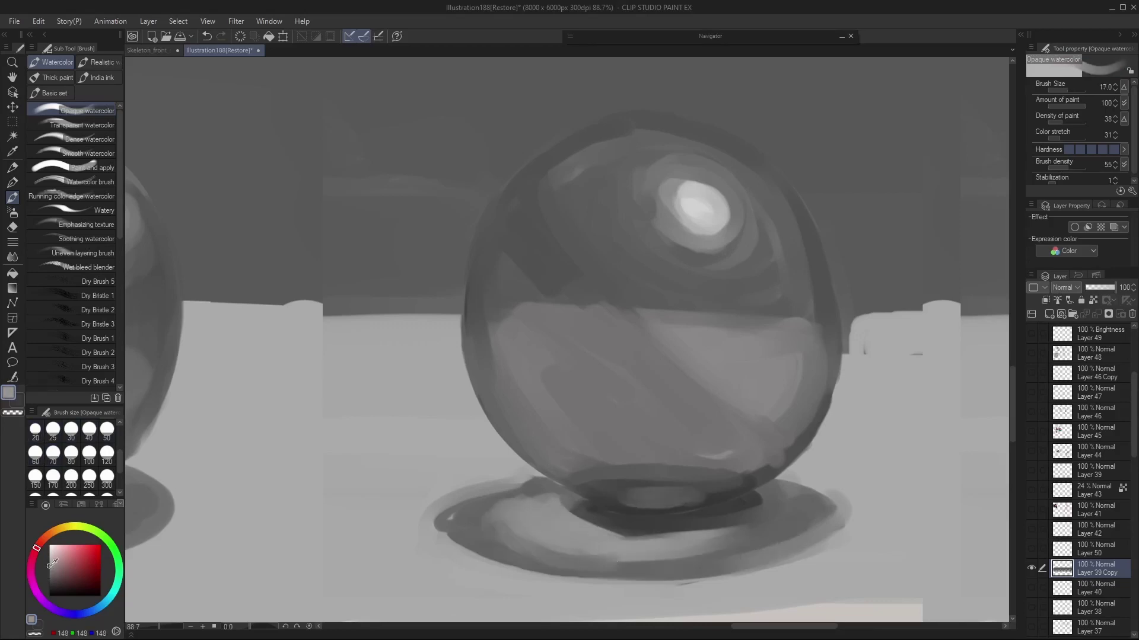
pyautogui.moveTo(617, 504); pyautogui.dragTo(706, 492)
pyautogui.moveTo(605, 483)
pyautogui.mouseDown()
pyautogui.moveTo(726, 485)
pyautogui.moveTo(716, 485)
pyautogui.moveTo(769, 539)
pyautogui.mouseUp()
# - Repaint the cast shadow with darker and lighter greys and add light touches on the middle ball's left
pyautogui.keyDown('alt'); pyautogui.click(589, 472); pyautogui.keyUp('alt')
pyautogui.keyDown('alt'); pyautogui.click(741, 528); pyautogui.keyUp('alt')
pyautogui.press(']')
pyautogui.moveTo(596, 551); pyautogui.dragTo(795, 522)
pyautogui.scroll(-5, 700, 450)
pyautogui.scroll(1, 700, 415)
pyautogui.scroll(1, 700, 415)
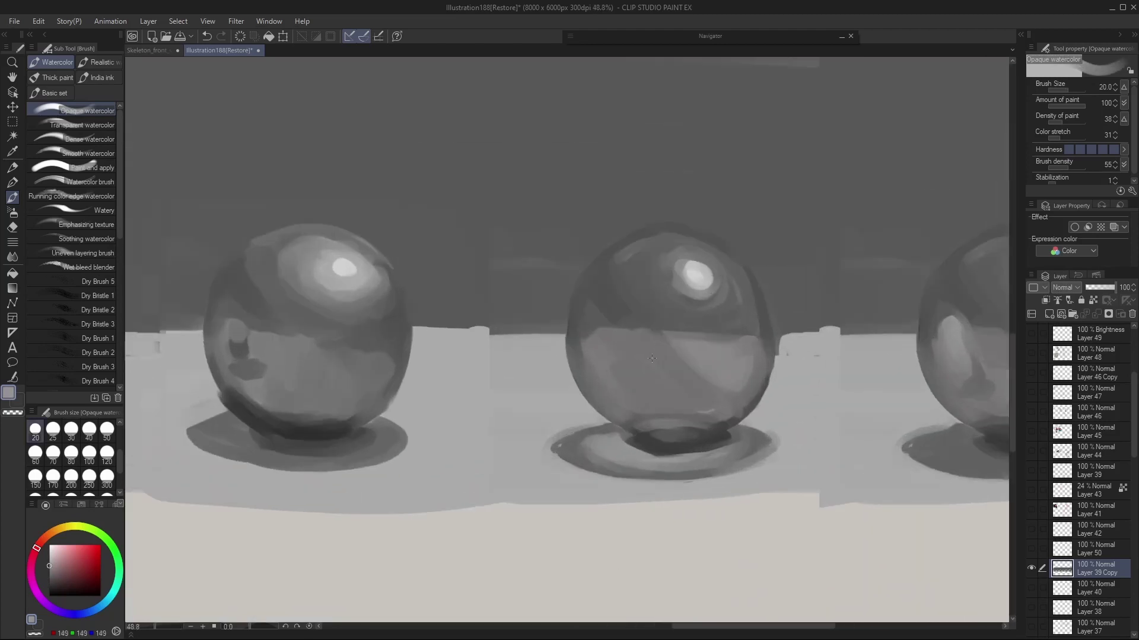
pyautogui.moveTo(500, 349); pyautogui.dragTo(511, 373)
pyautogui.keyDown('alt'); pyautogui.click(514, 367); pyautogui.keyUp('alt')
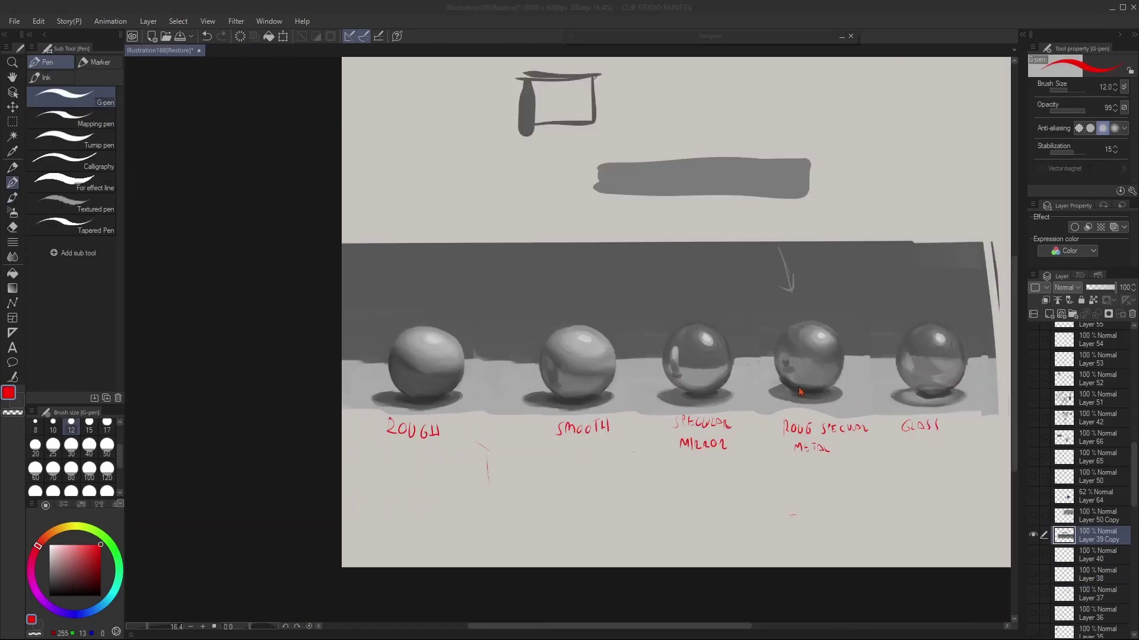
pyautogui.scroll(2, 617, 385)
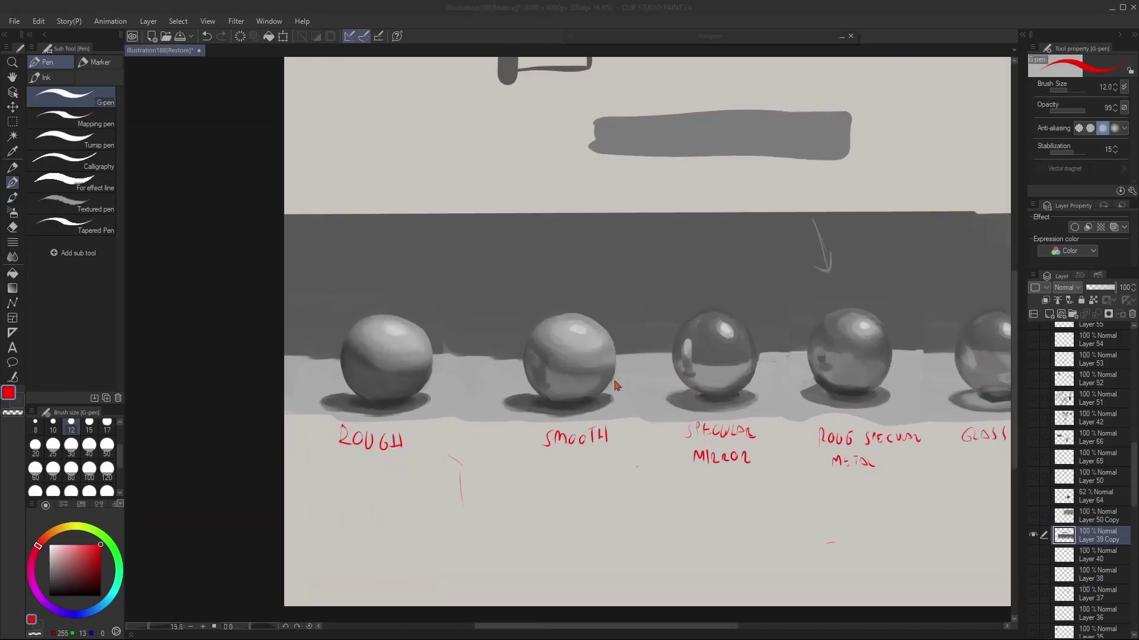
pyautogui.scroll(-1, 617, 386)
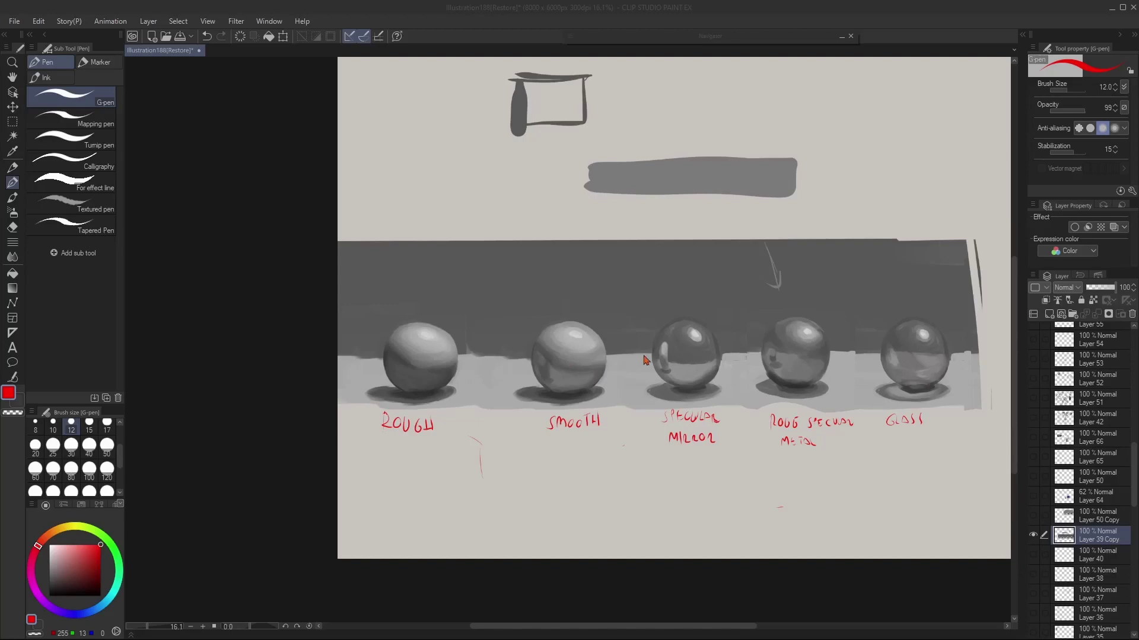
pyautogui.scroll(1, 687, 353)
pyautogui.scroll(1, 787, 356)
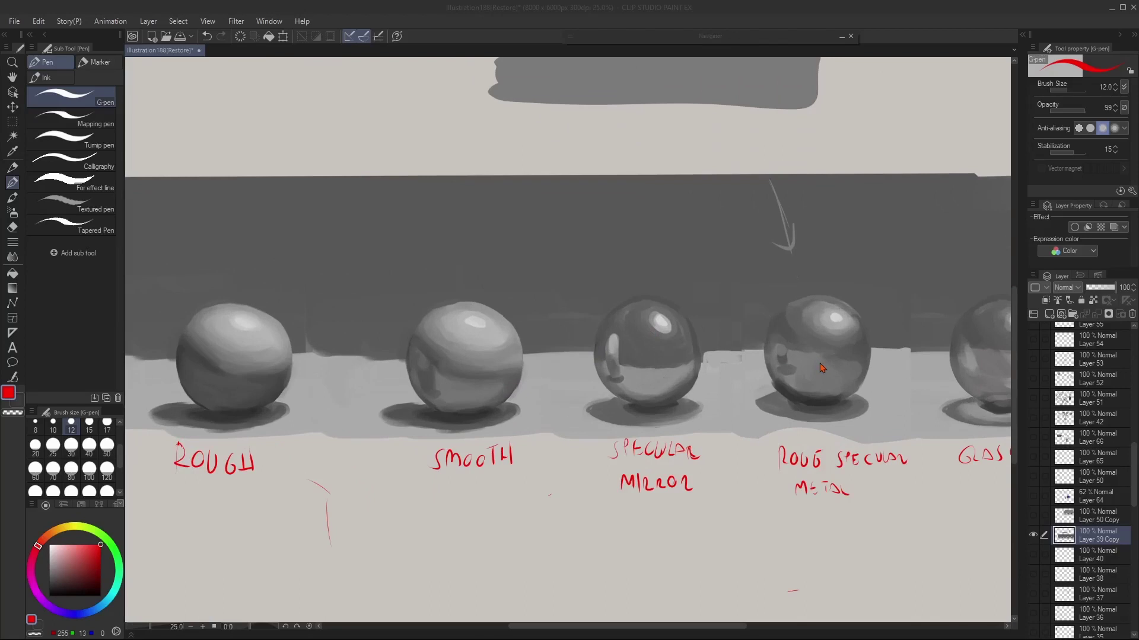
pyautogui.click(611, 630)
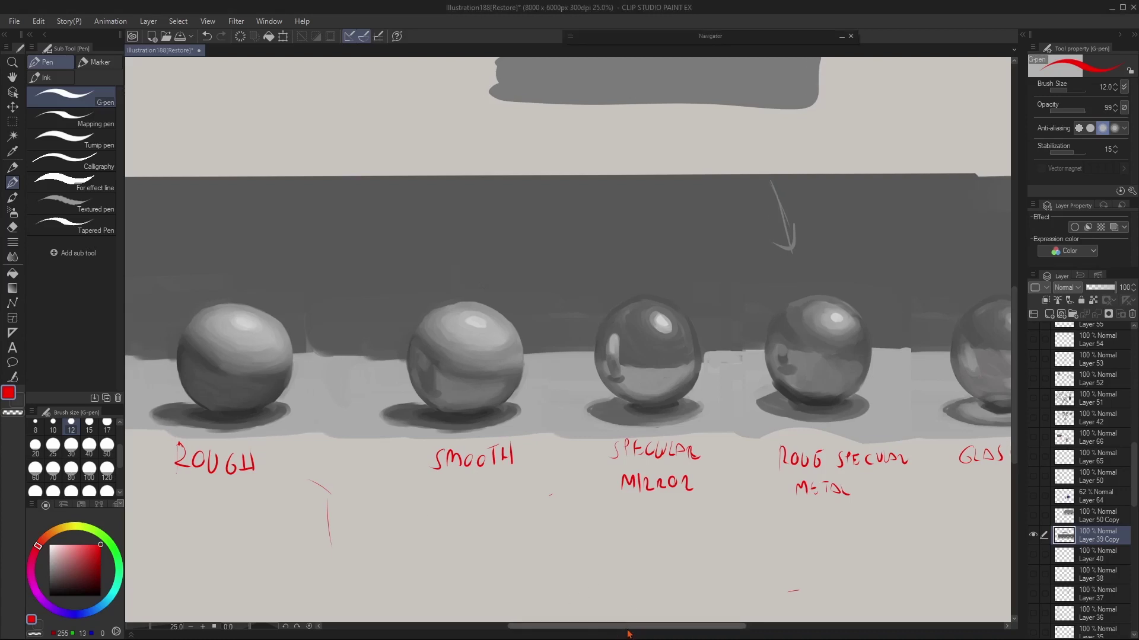
pyautogui.hscroll(-2, 604, 623)
pyautogui.hscroll(4, 604, 619)
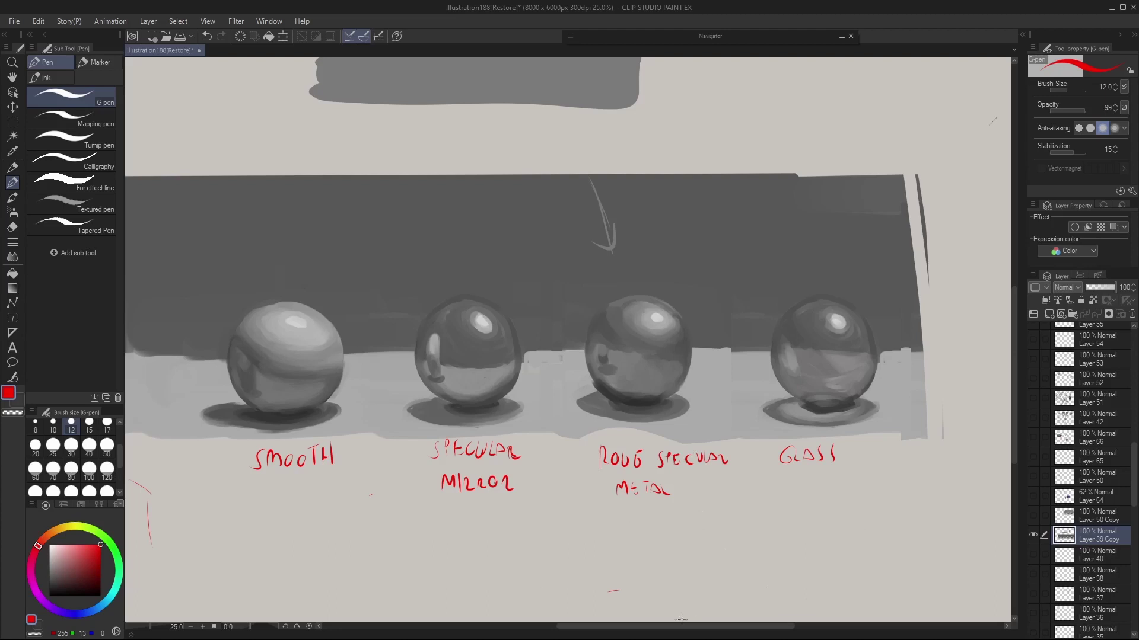
pyautogui.hscroll(-4, 630, 629)
pyautogui.hscroll(-1, 630, 633)
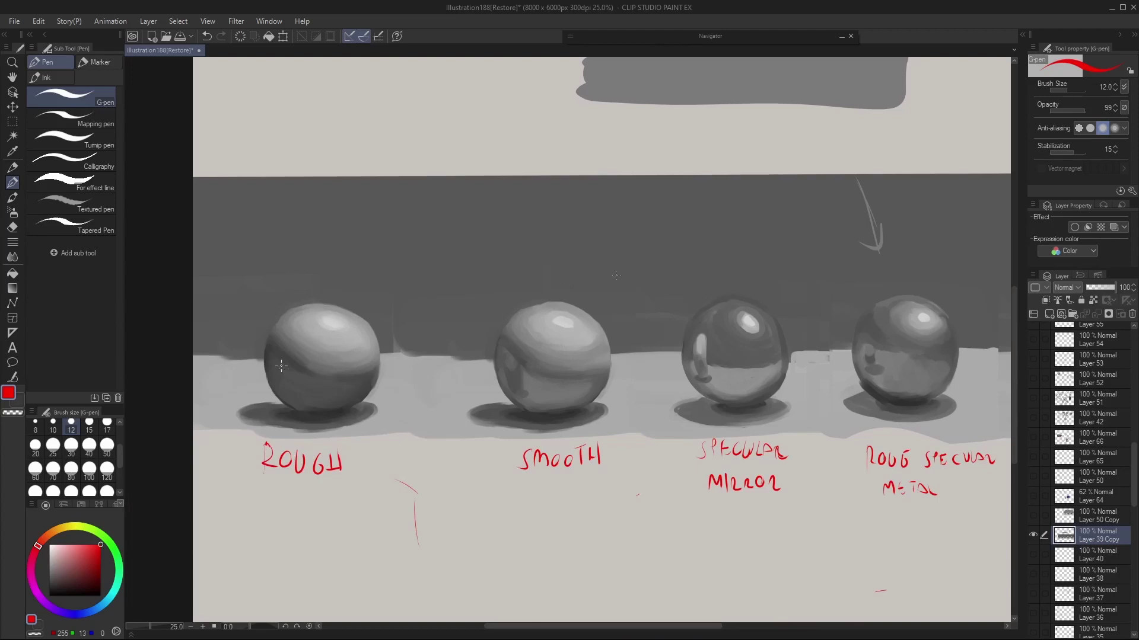
pyautogui.moveTo(648, 321); pyautogui.dragTo(650, 454)
pyautogui.moveTo(216, 251); pyautogui.dragTo(221, 485)
pyautogui.moveTo(655, 485); pyautogui.dragTo(374, 487)
pyautogui.moveTo(302, 482); pyautogui.dragTo(219, 477)
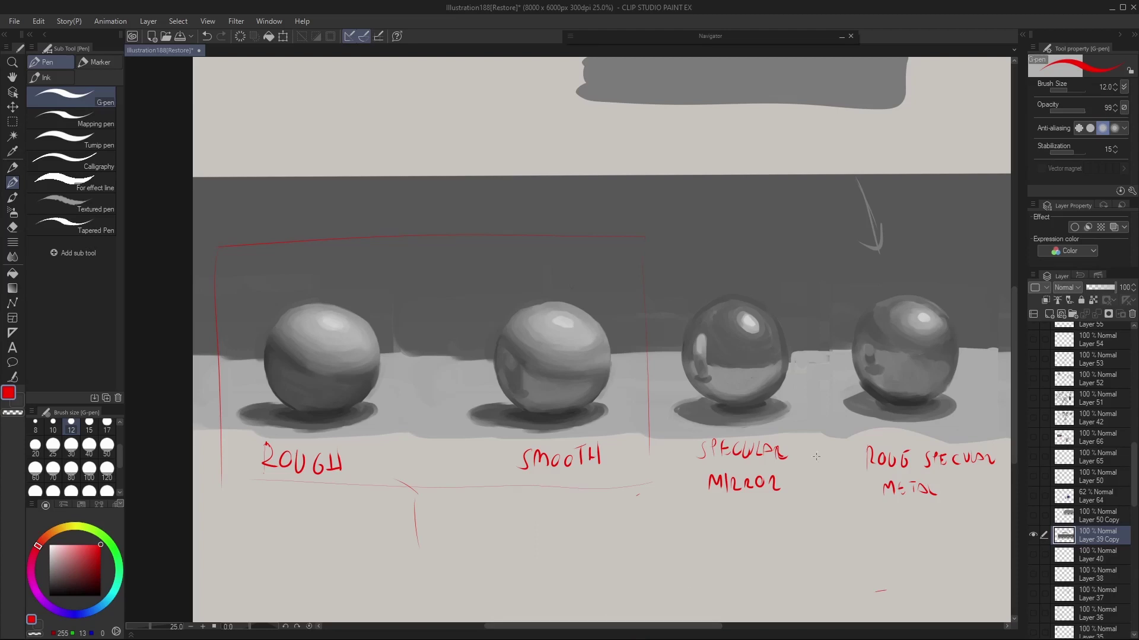
pyautogui.moveTo(670, 631); pyautogui.dragTo(665, 632)
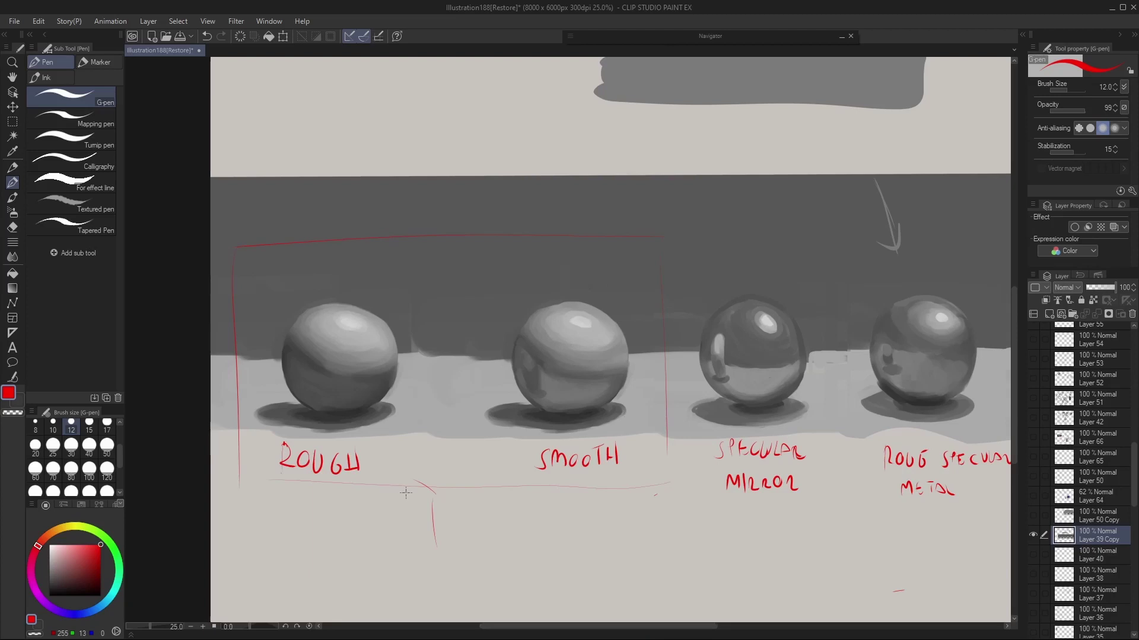
pyautogui.moveTo(615, 621); pyautogui.dragTo(686, 621)
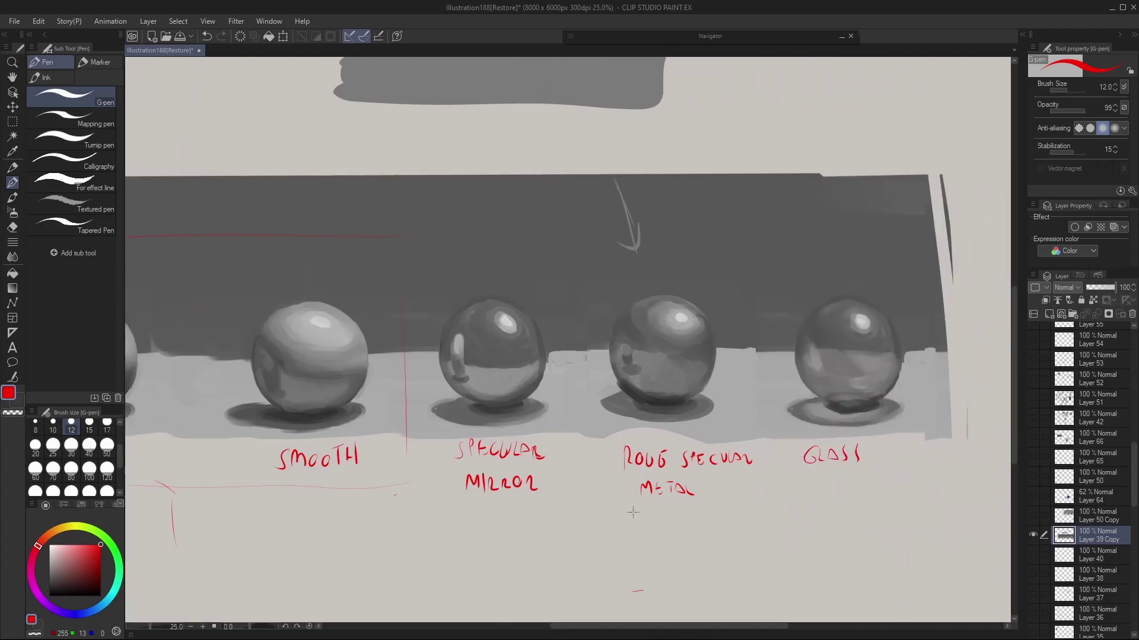
pyautogui.moveTo(683, 627); pyautogui.dragTo(606, 627)
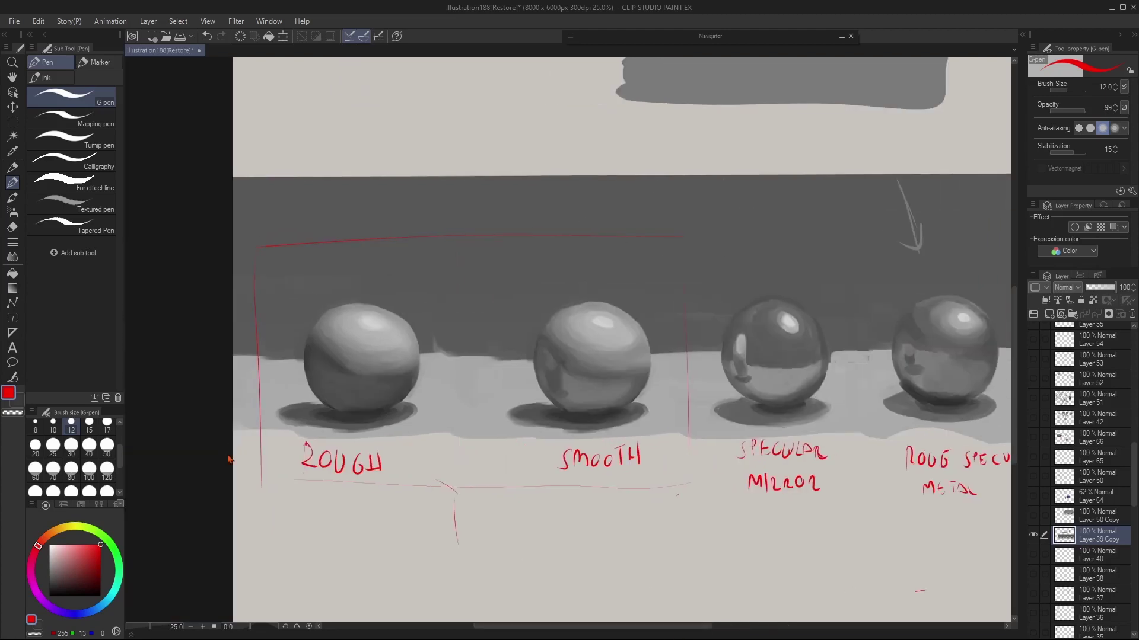
pyautogui.hotkey('ctrl', 'z')
pyautogui.hotkey('ctrl', 'z')
pyautogui.hotkey('ctrl', 'z')
pyautogui.hotkey('ctrl', 'z')
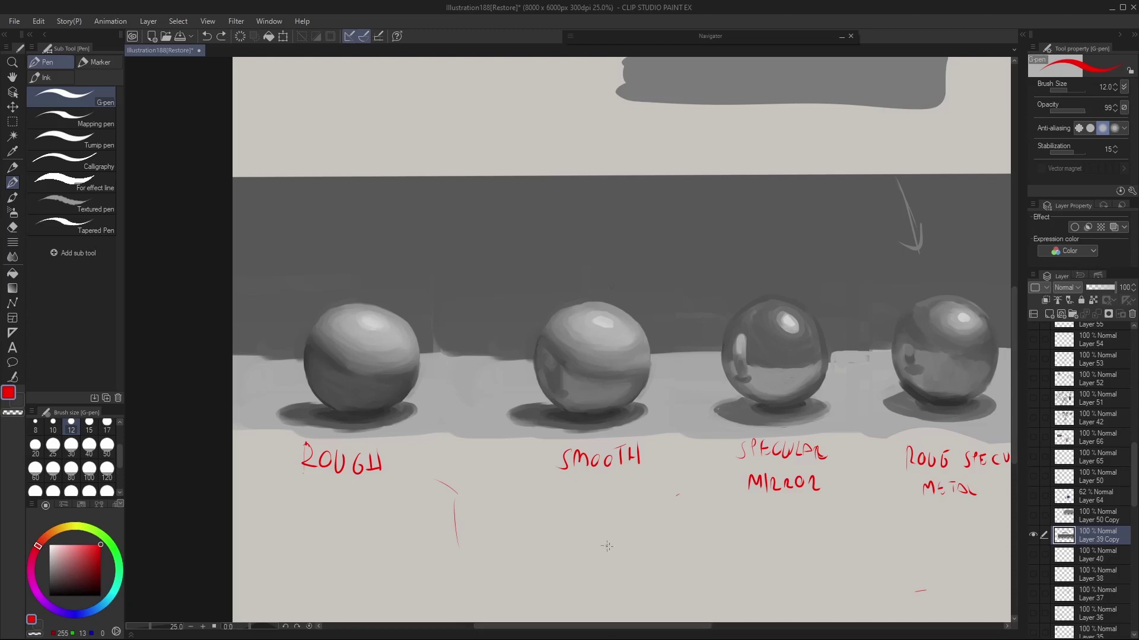
pyautogui.moveTo(653, 627); pyautogui.dragTo(665, 627)
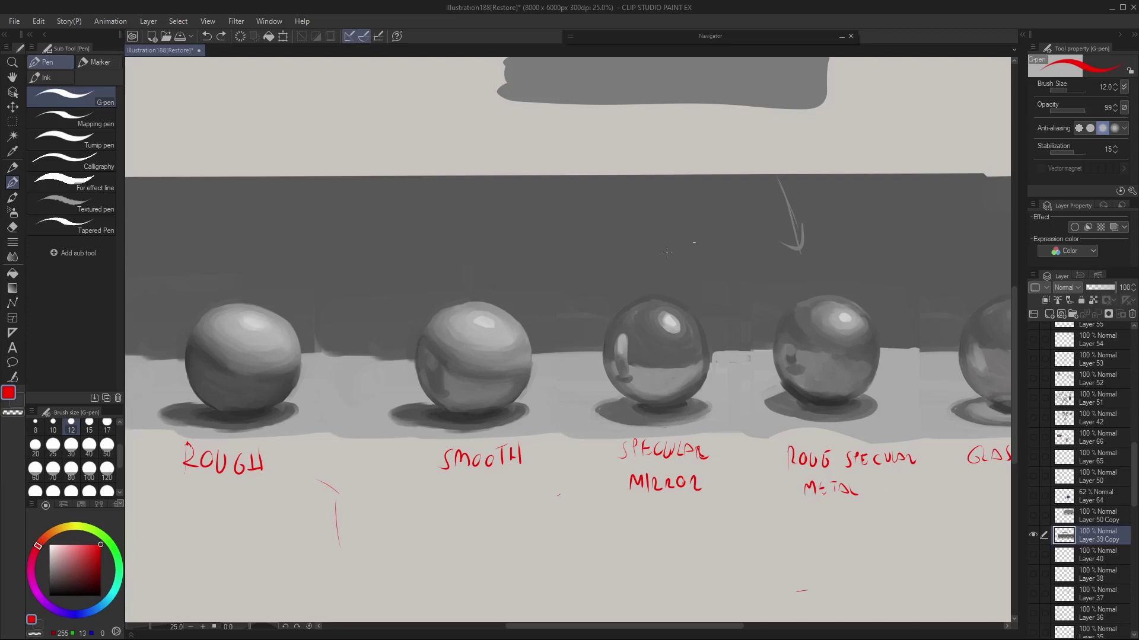
pyautogui.moveTo(616, 628); pyautogui.dragTo(605, 628)
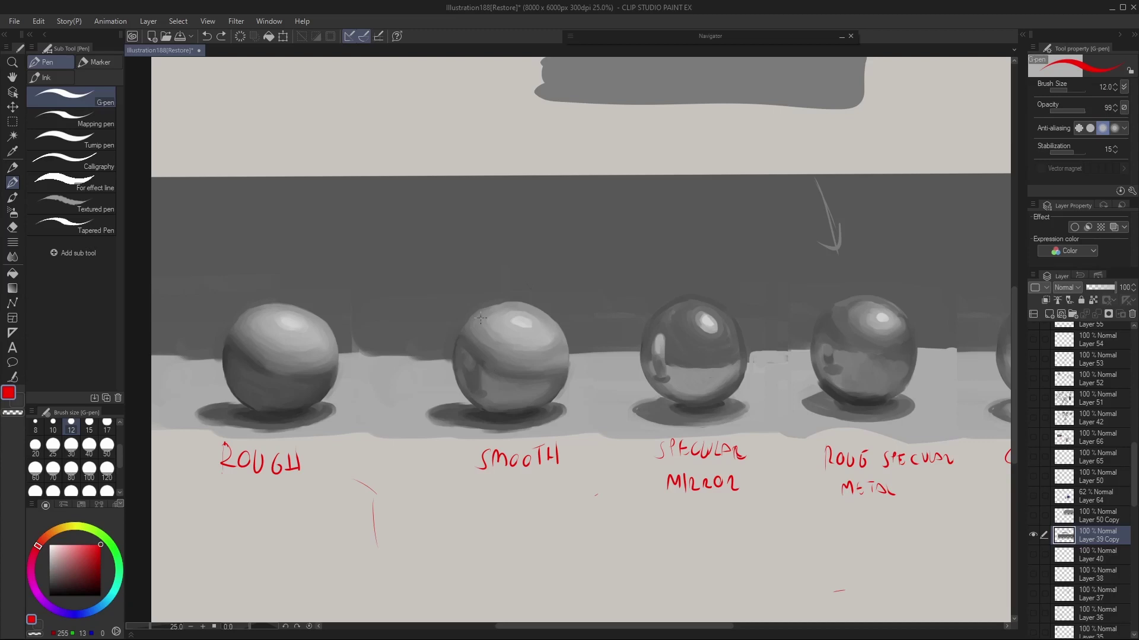
pyautogui.scroll(-3, 481, 318)
pyautogui.scroll(3, 619, 288)
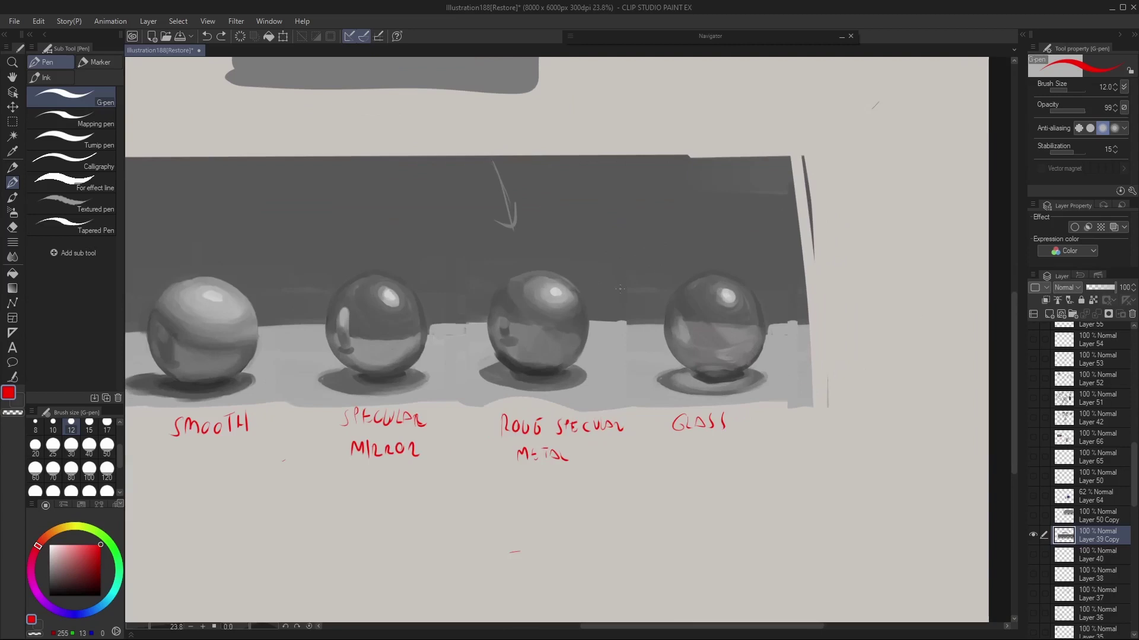
pyautogui.scroll(-1, 620, 288)
pyautogui.scroll(3, 593, 291)
pyautogui.scroll(-2, 547, 292)
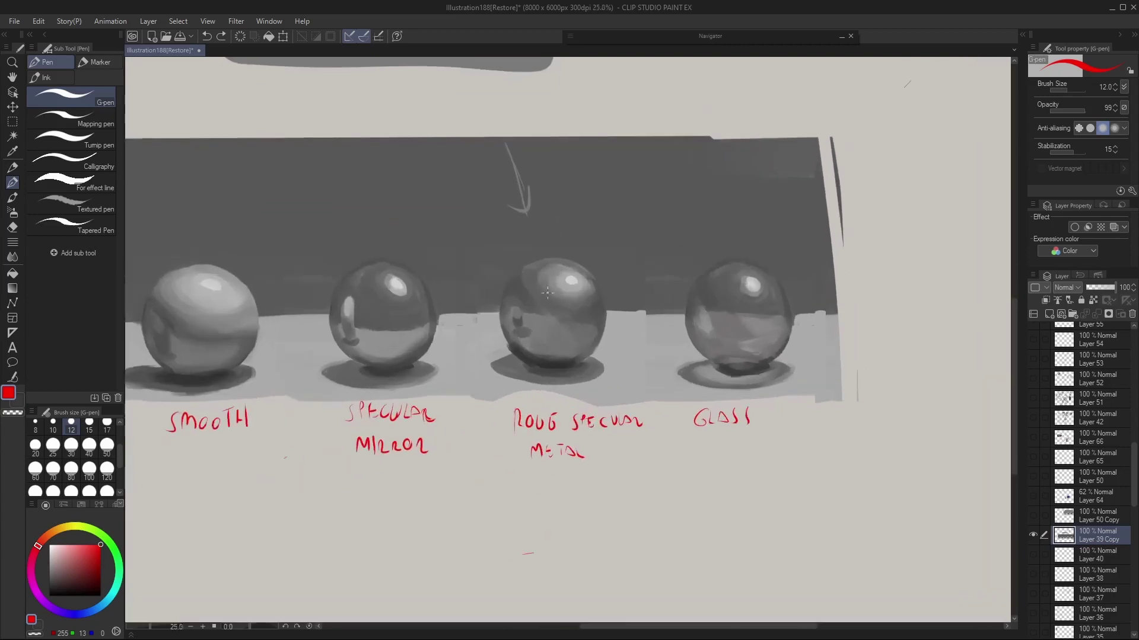
pyautogui.scroll(-2, 569, 294)
pyautogui.scroll(2, 593, 294)
pyautogui.scroll(-2, 617, 297)
pyautogui.scroll(2, 647, 298)
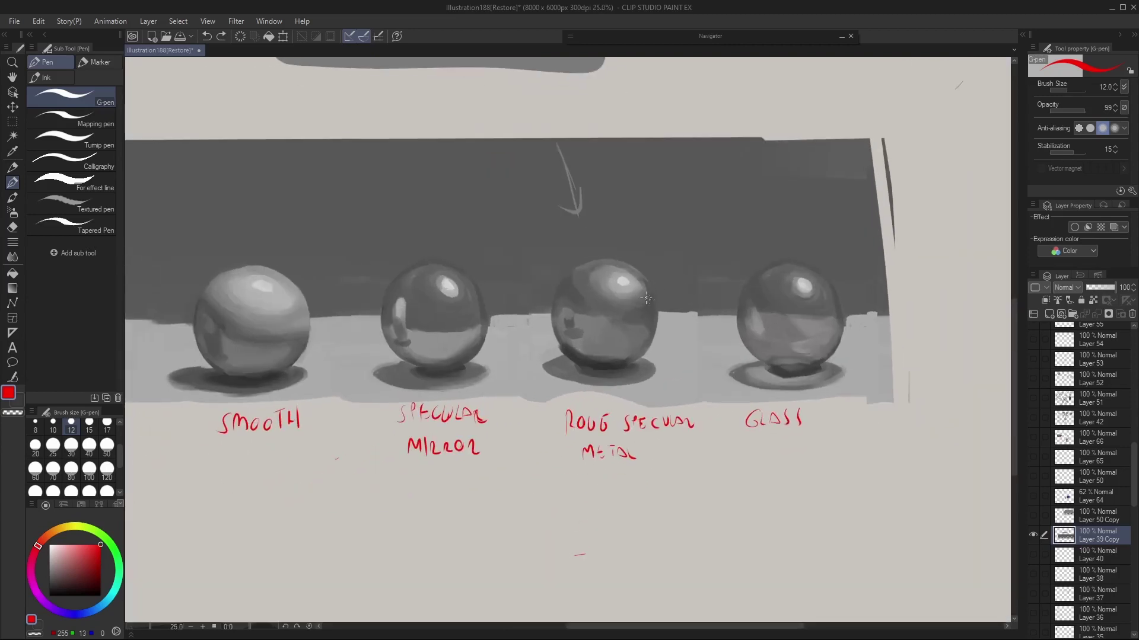
pyautogui.scroll(-2, 647, 298)
pyautogui.scroll(-2, 484, 249)
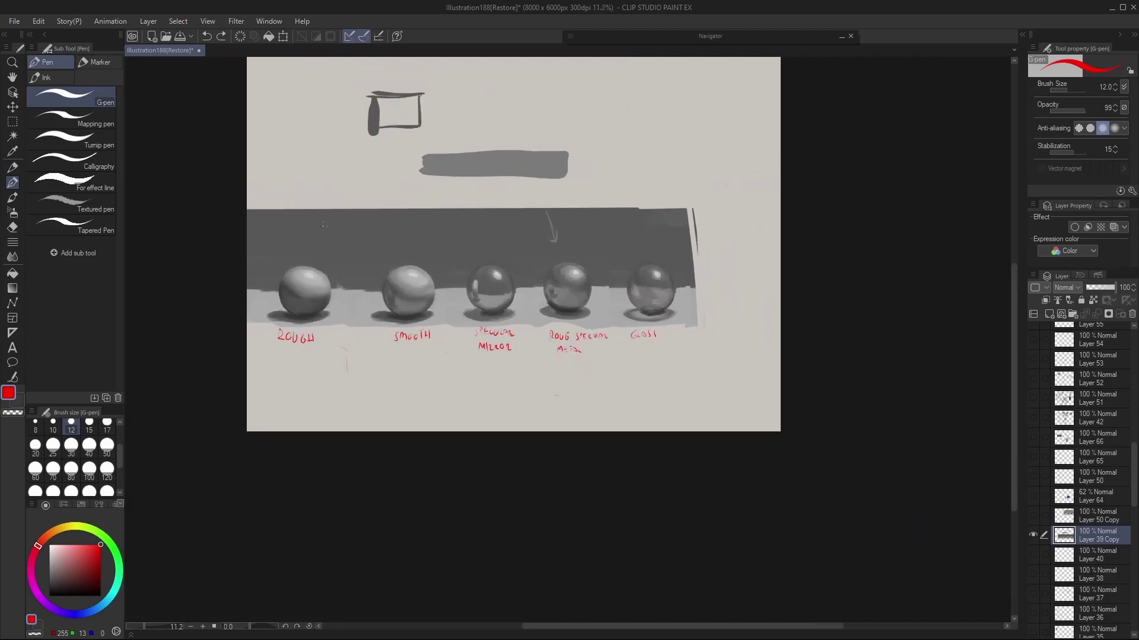
pyautogui.scroll(4, 653, 261)
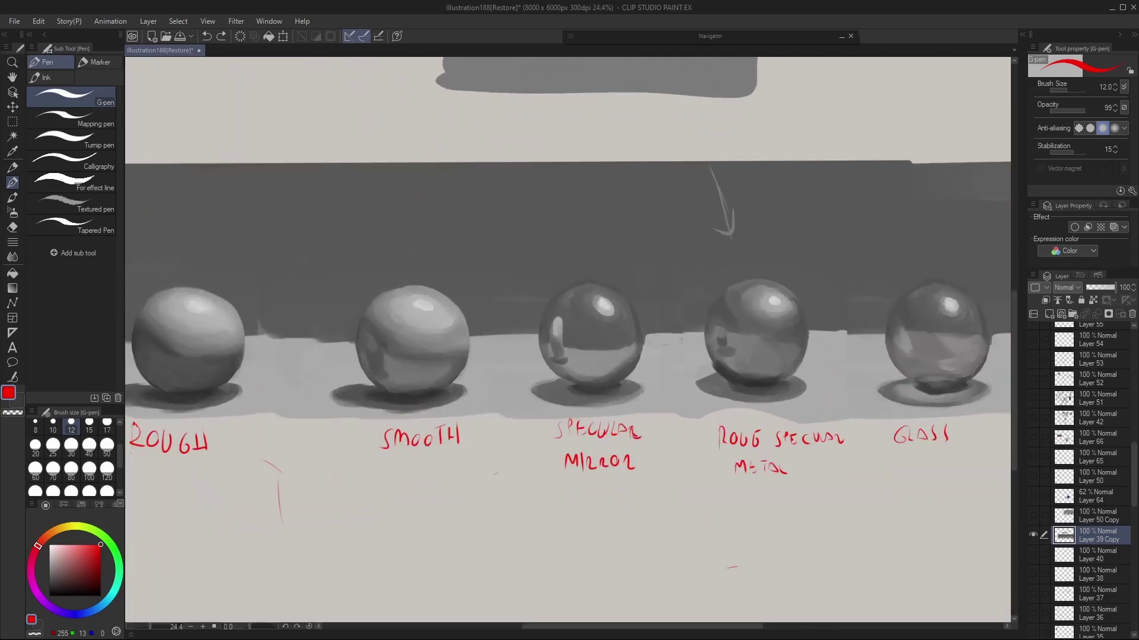